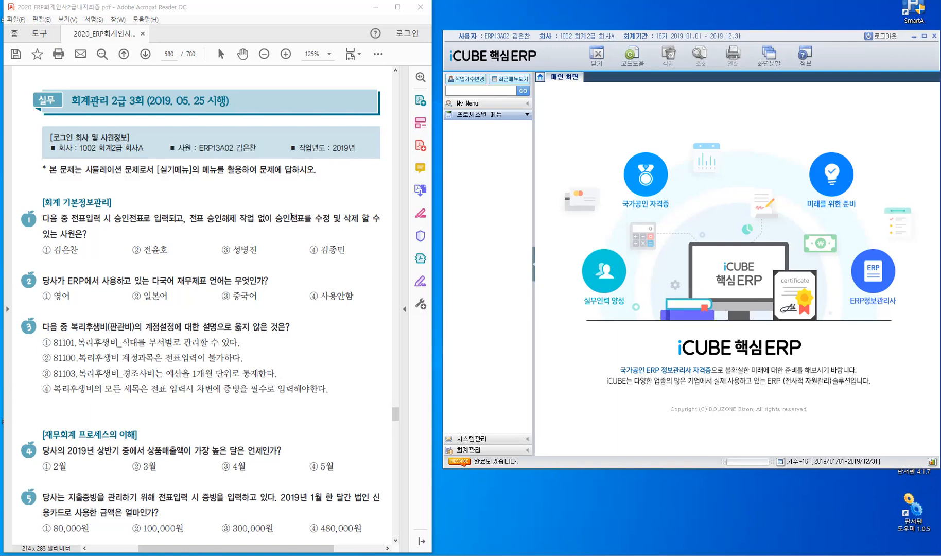
Open 사원등록 under 시스템관리's 회사등록정보 and clear the 부서 range to list employees of all departments.
left_click(497, 444)
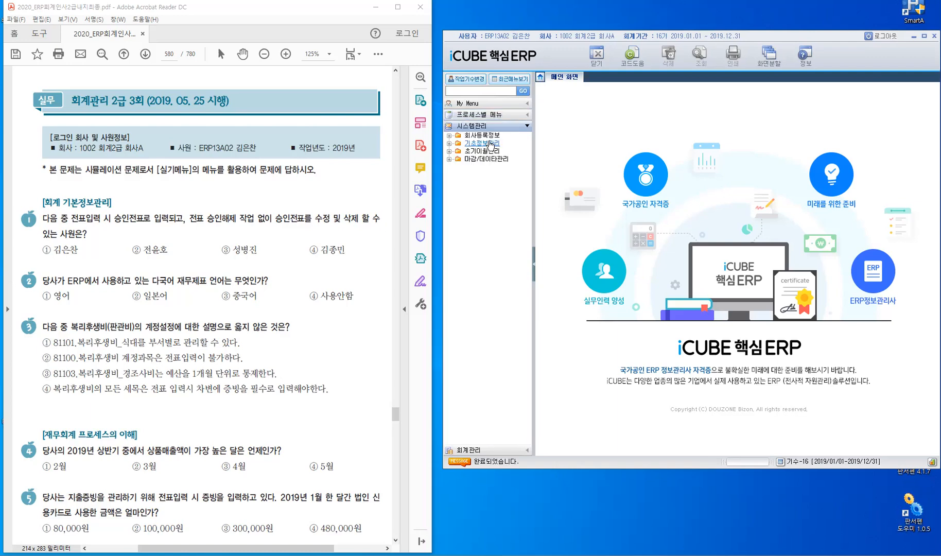
left_click(478, 135)
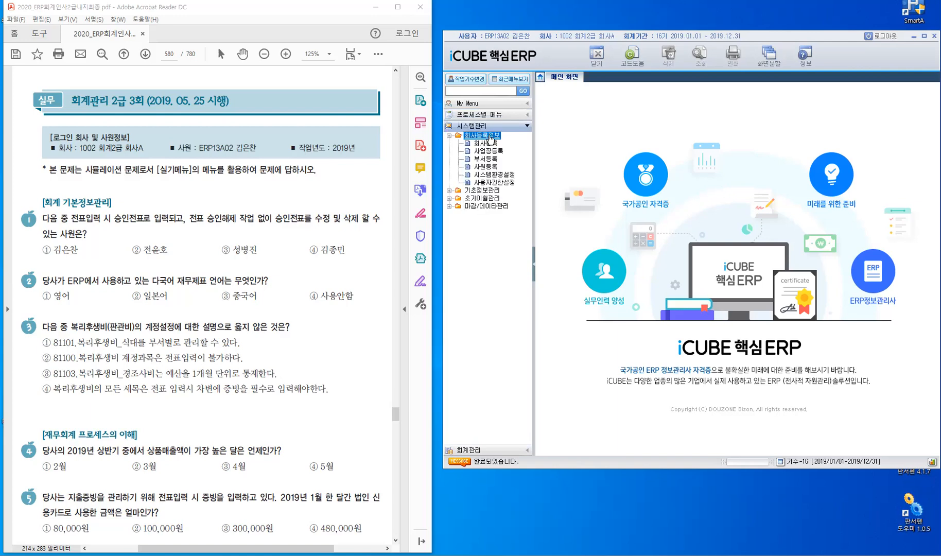
left_click(487, 165)
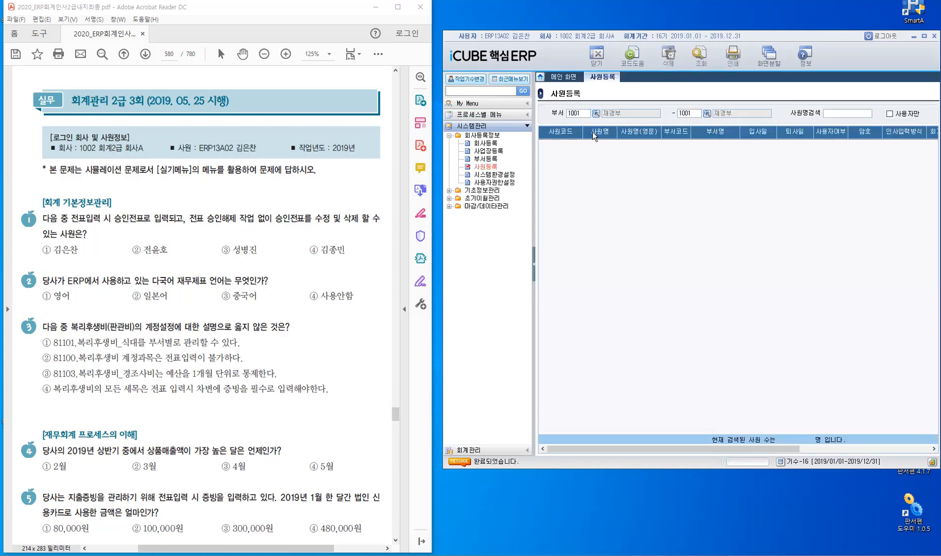
left_click(586, 112)
key("BackSpace")
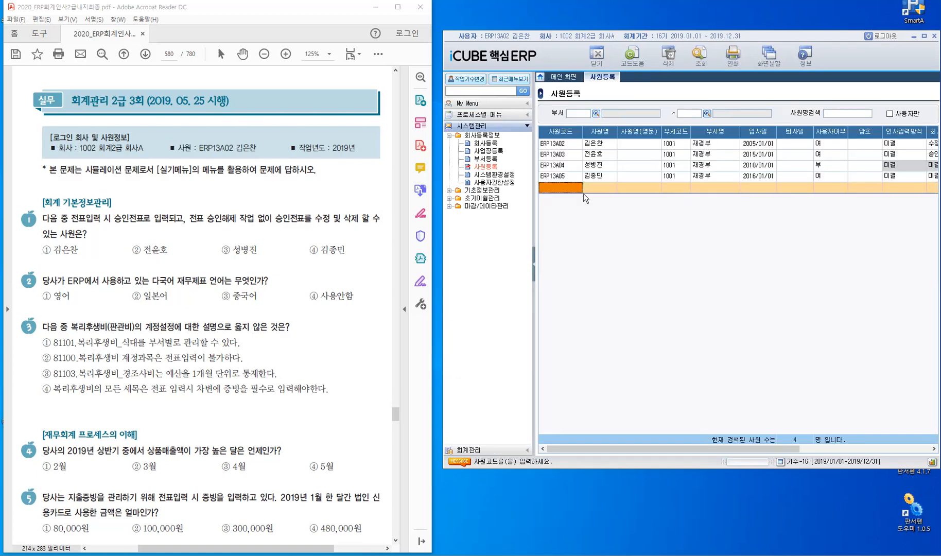
Check the 회계입력방식 options in the first employee's row and highlight answer ① for question 1 in the exam PDF.
left_click(532, 267)
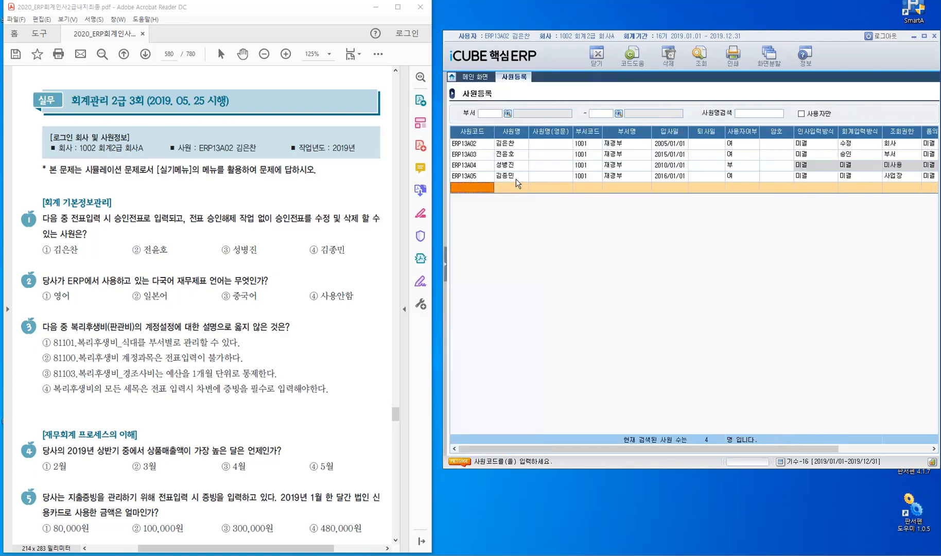
left_click(860, 144)
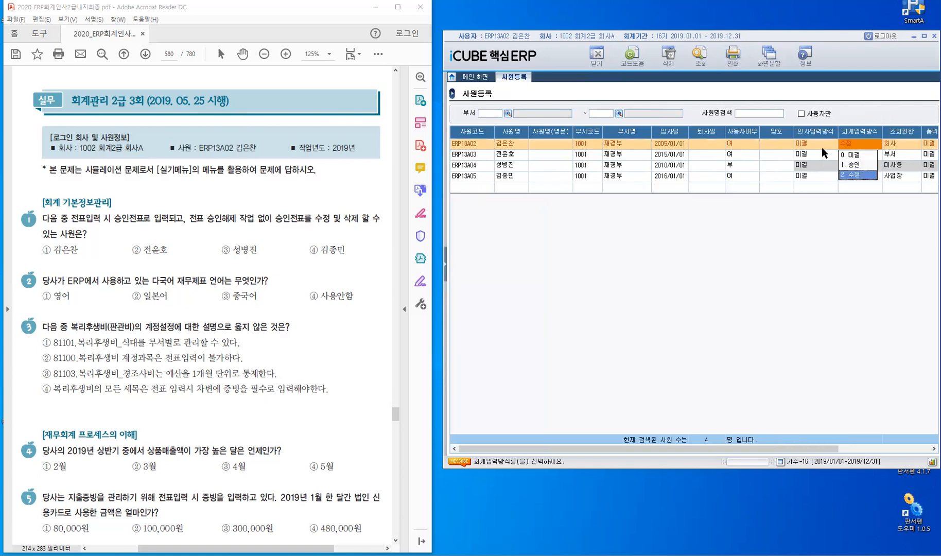
left_click(849, 164)
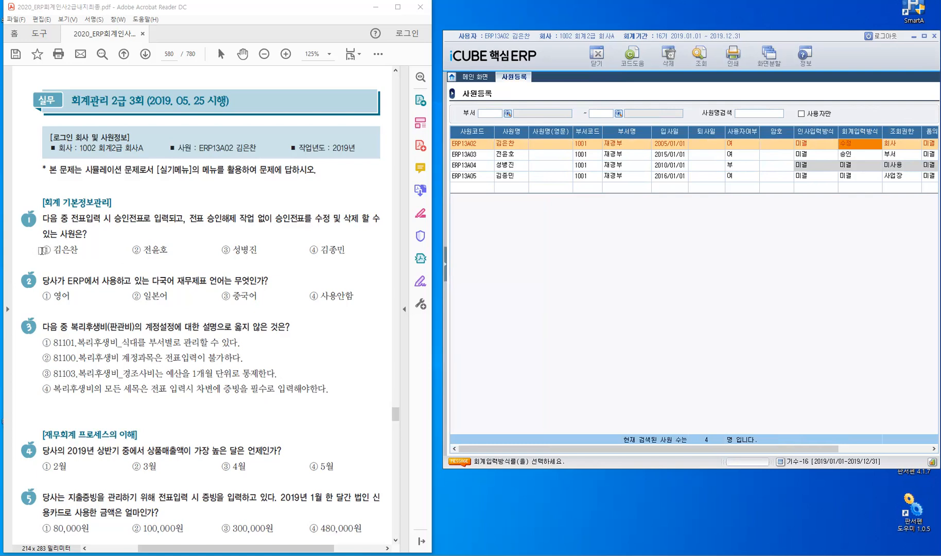
left_click(147, 274)
left_click(151, 273)
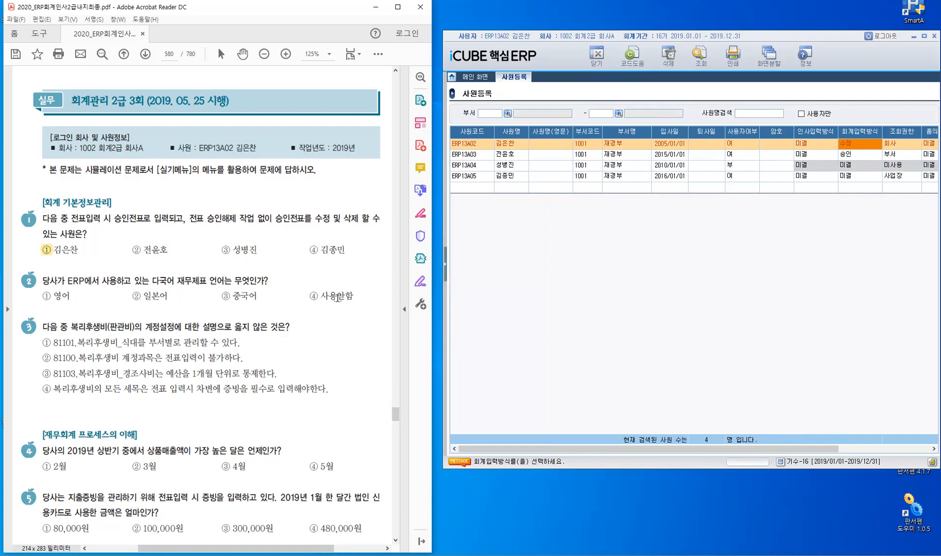
Open 시스템환경설정 in the ERP and select the 다국어재무제표 사용 setting, code 28.
left_click(446, 268)
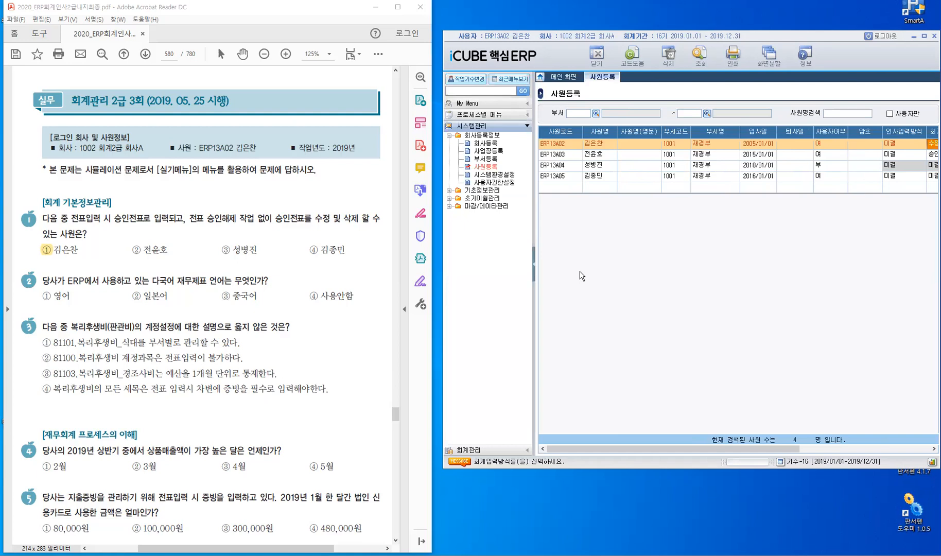
left_click(503, 175)
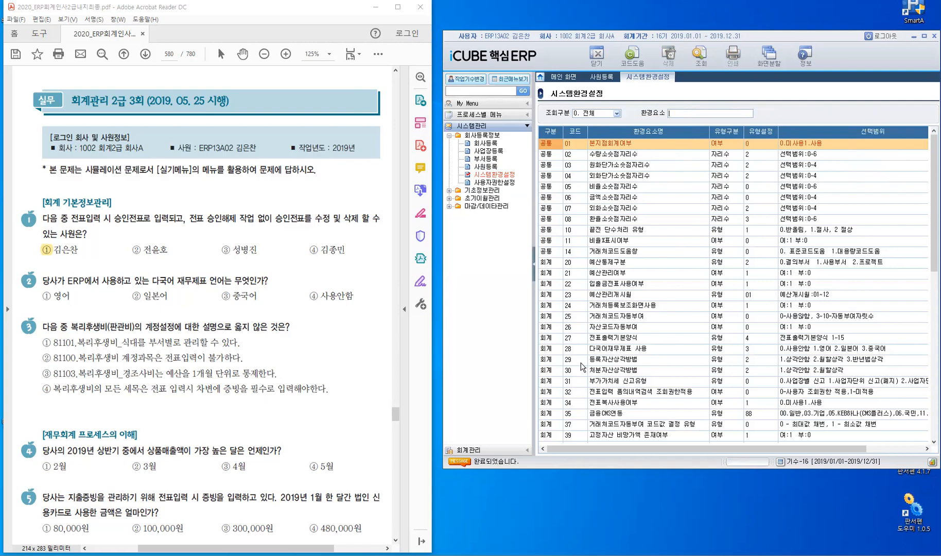
left_click(617, 347)
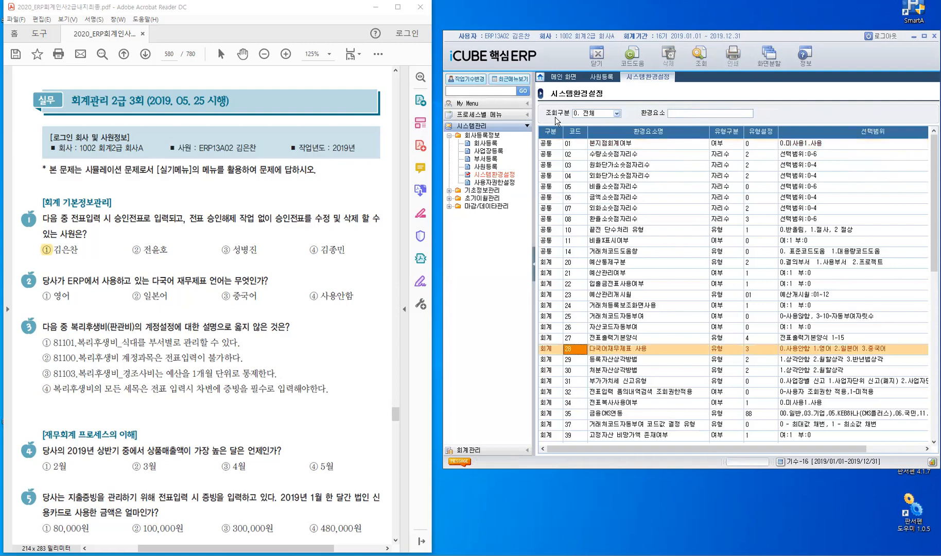
Filter the settings to 2. 회계, inspect the 다국어재무제표 사용 value, and highlight answer ③ for question 2 in the PDF.
left_click(617, 114)
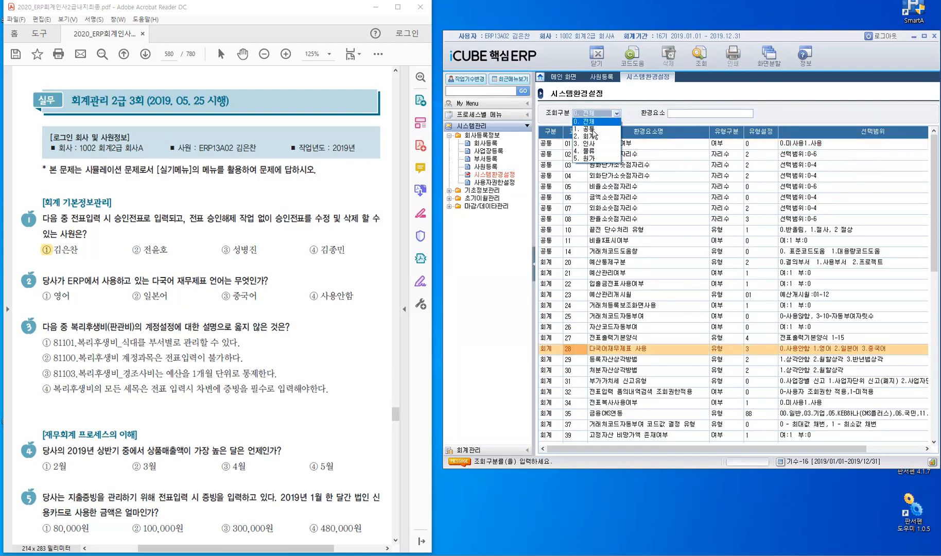
left_click(589, 136)
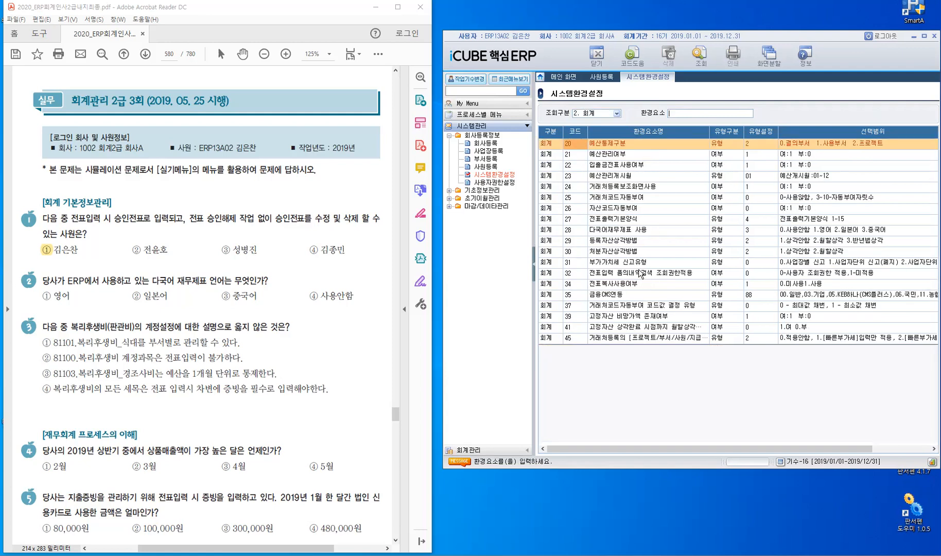
left_click(638, 232)
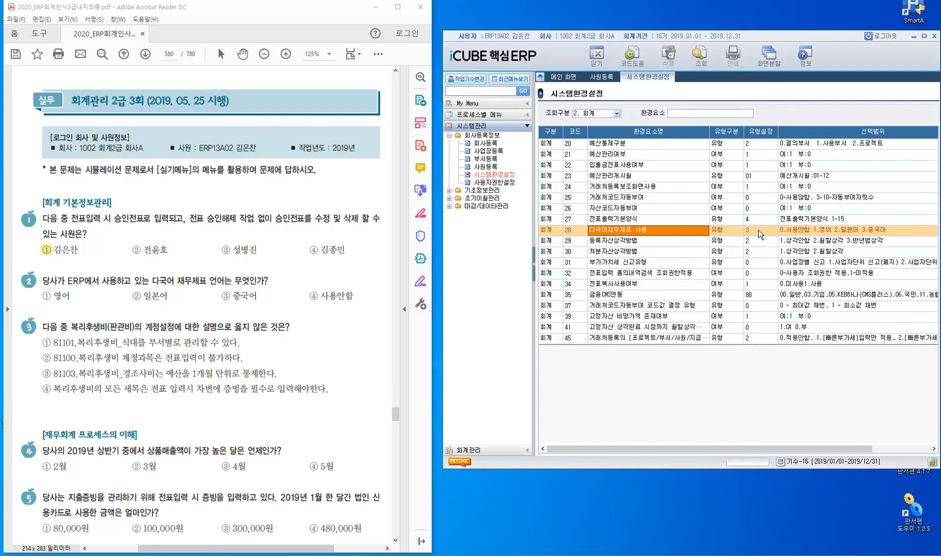
left_click(226, 296)
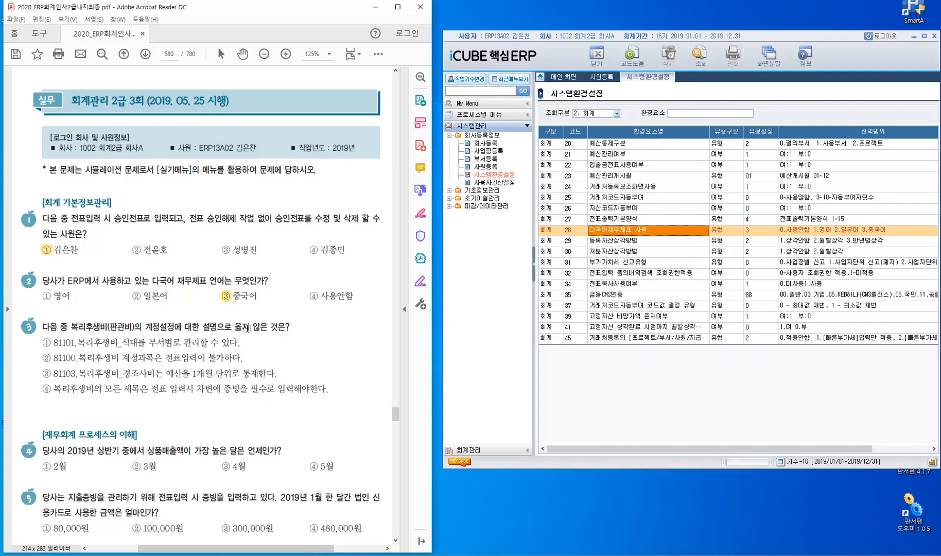
Highlight 않은 and 복리후생비(판관비)의 계정설정에 in the wording of question 3.
double_click(263, 329)
left_click_drag(70, 328, 164, 331)
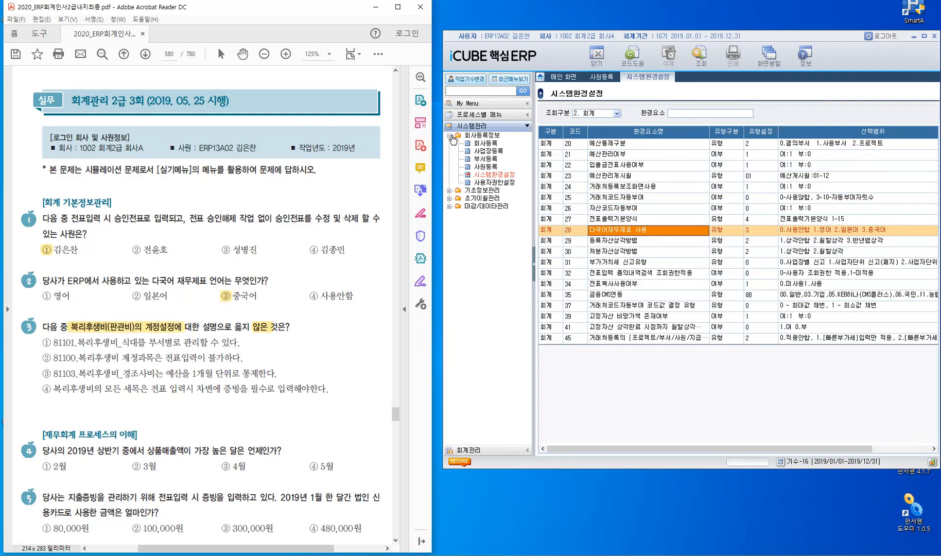
Open 계정과목등록 from the 기초정보관리 folder under 회계관리 in the ERP.
double_click(478, 136)
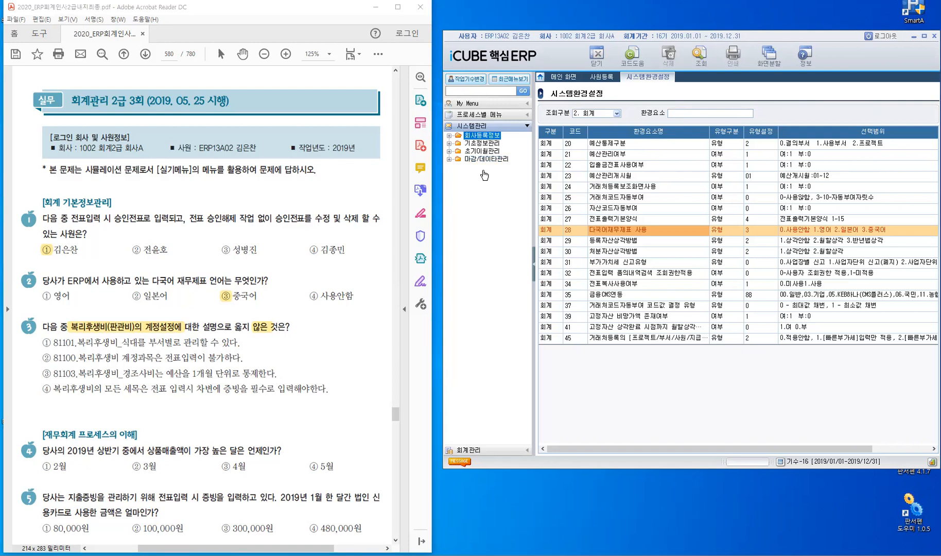
left_click(487, 143)
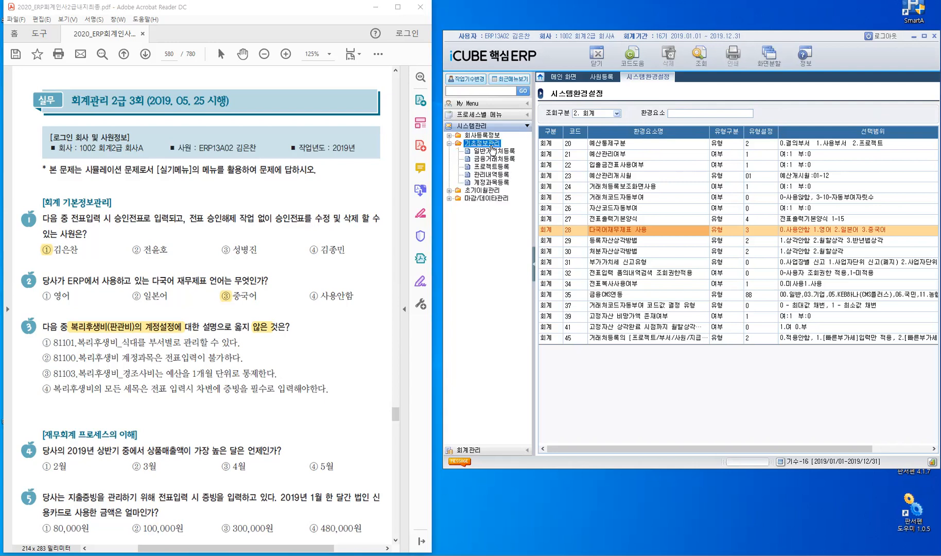
left_click(504, 185)
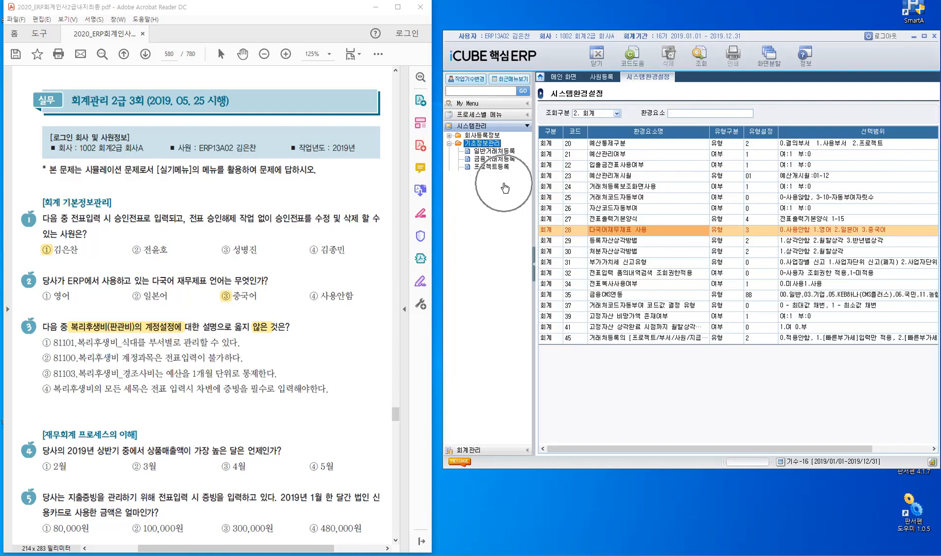
left_click(487, 450)
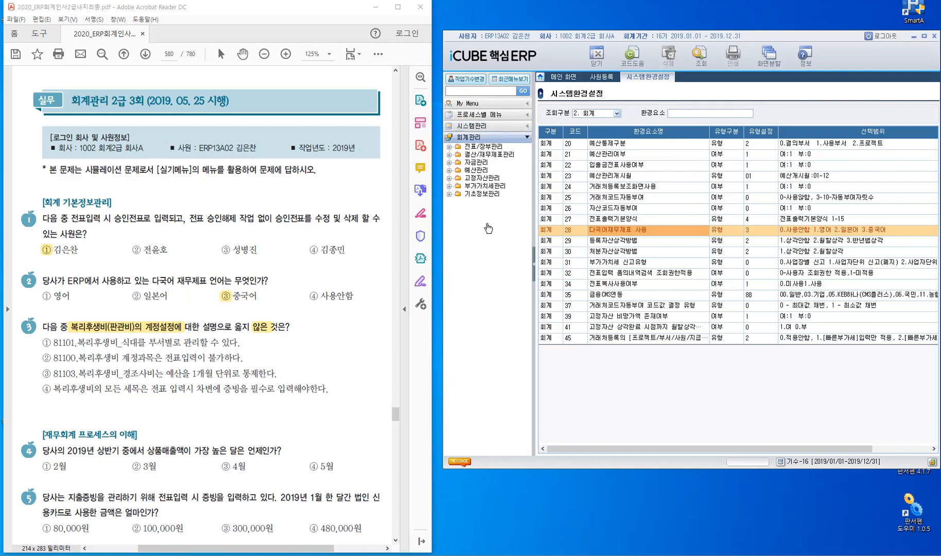
left_click(489, 195)
left_click(491, 202)
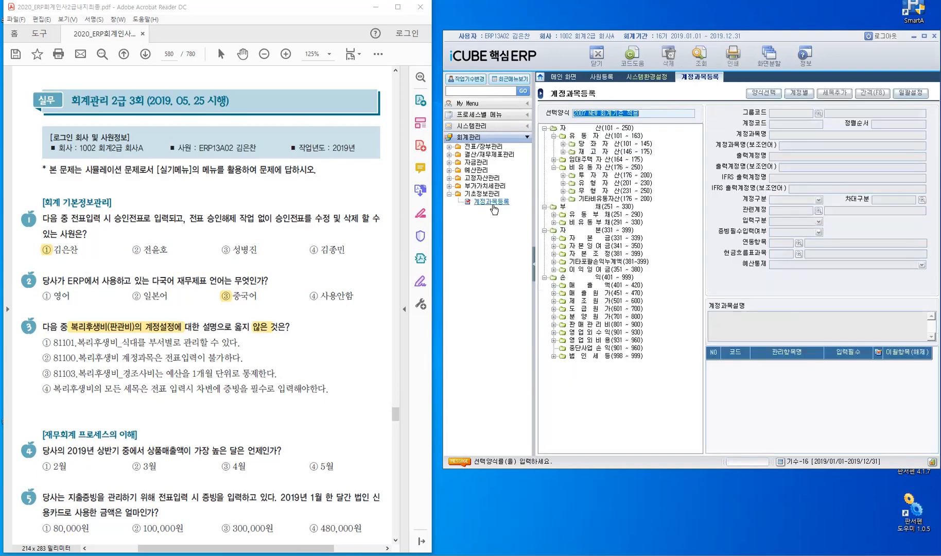
Expand 판매관리비(801 - 900) and 81100 복리후생비, and examine the 관리항목 list of 81101 복리후생비_식대.
left_click(606, 325)
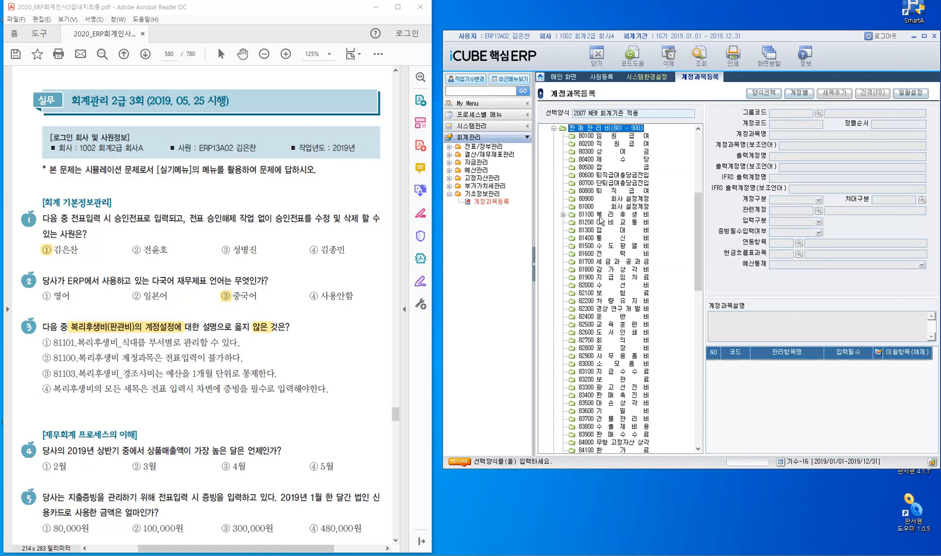
left_click(599, 215)
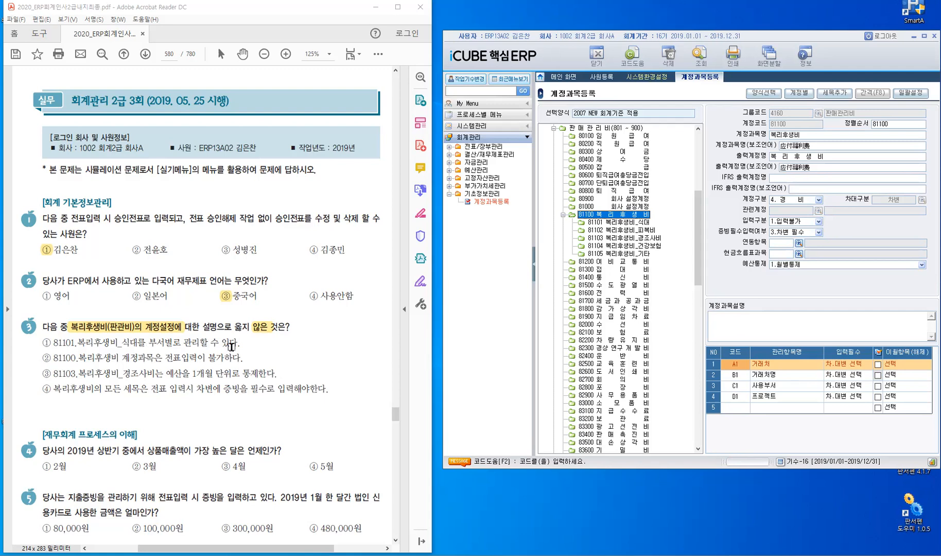
left_click(627, 223)
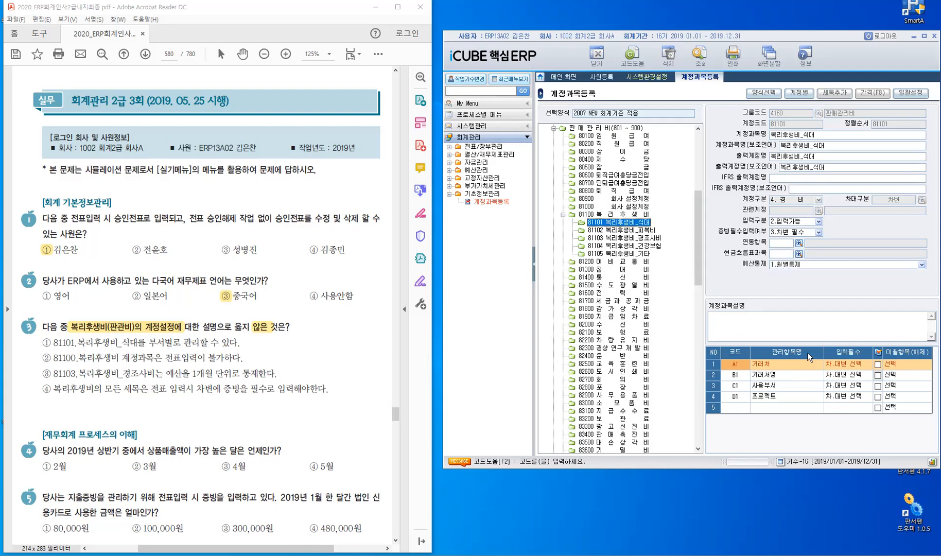
left_click(791, 389)
Check the settings of account 81100 복리후생비 and highlight 전표입력이 불가하다 in option ② of question 3.
left_click(590, 215)
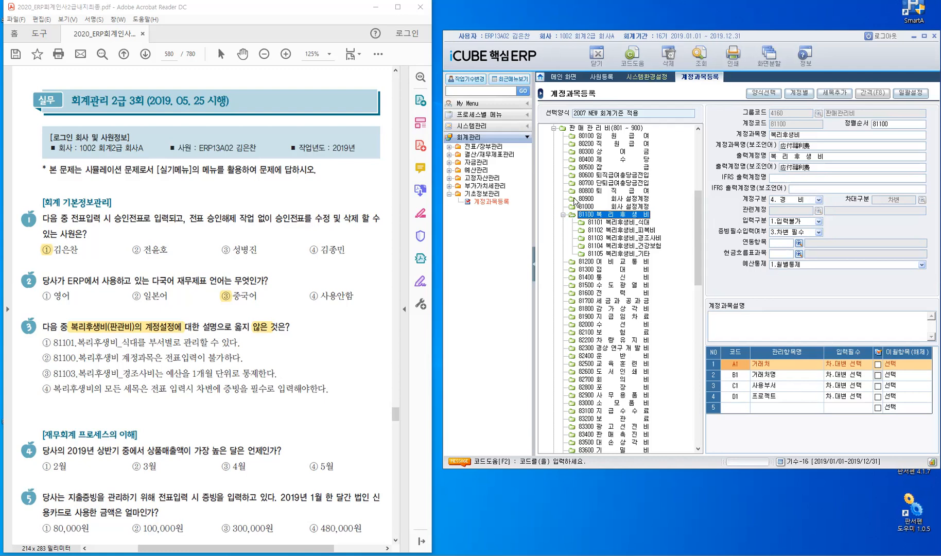
left_click_drag(163, 358, 240, 364)
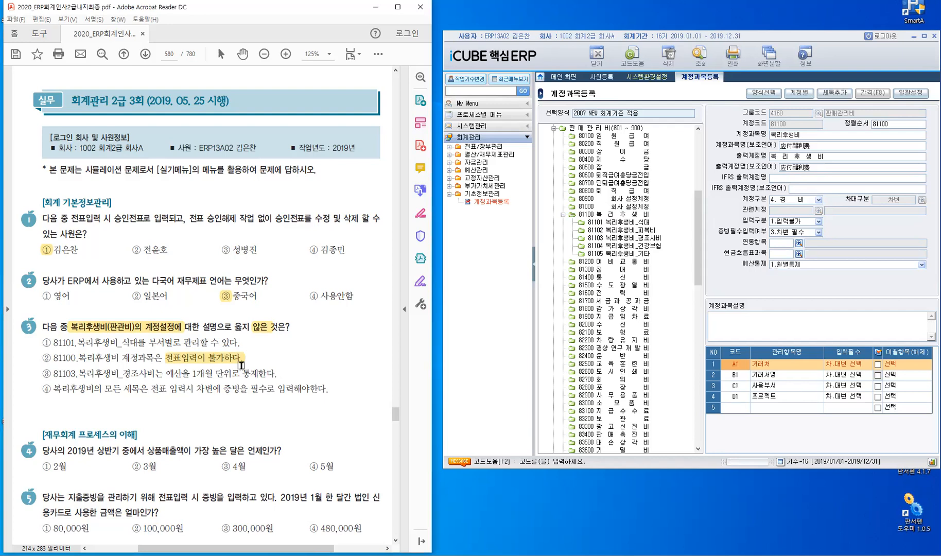
Examine the 예산통제 options of 81103 복리후생비_경조사비 and highlight ③ 81103 as the answer to question 3.
left_click(614, 238)
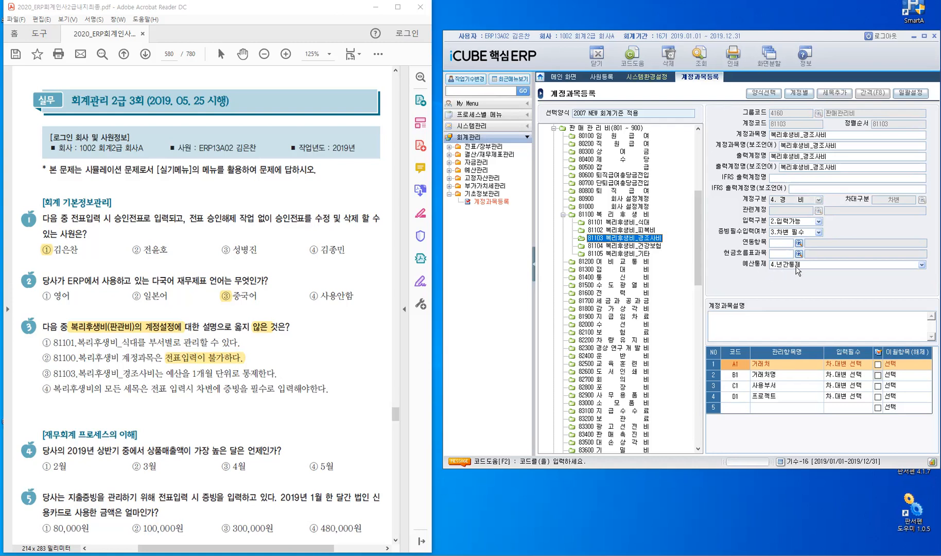
left_click(921, 265)
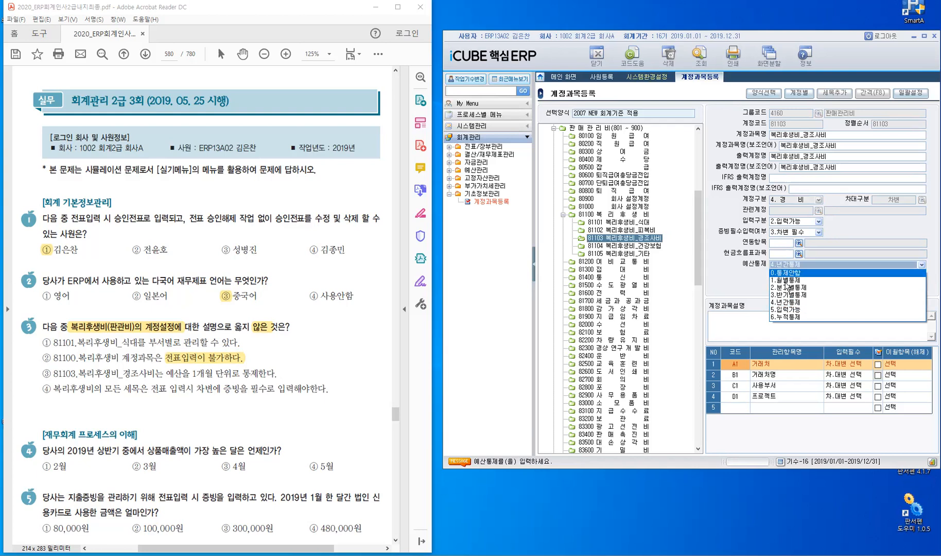
left_click(735, 277)
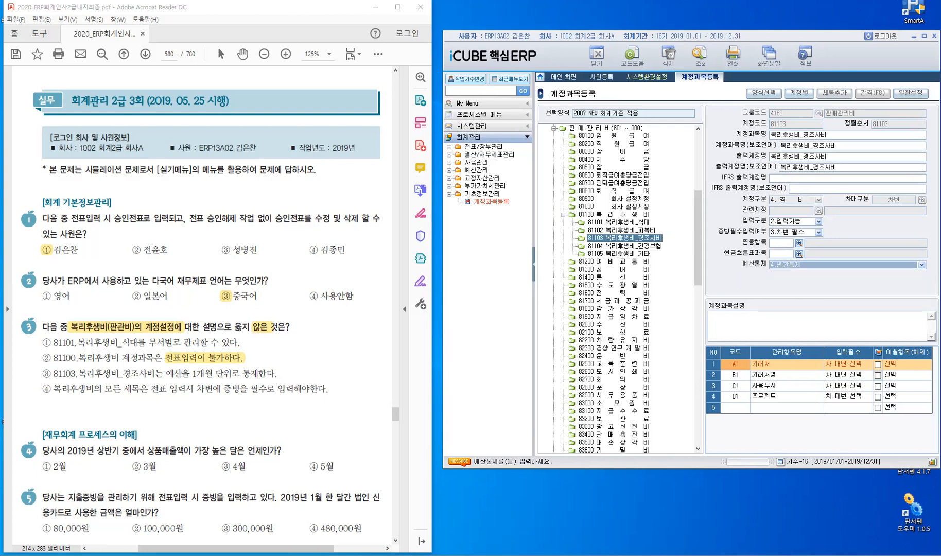
left_click_drag(37, 374, 55, 375)
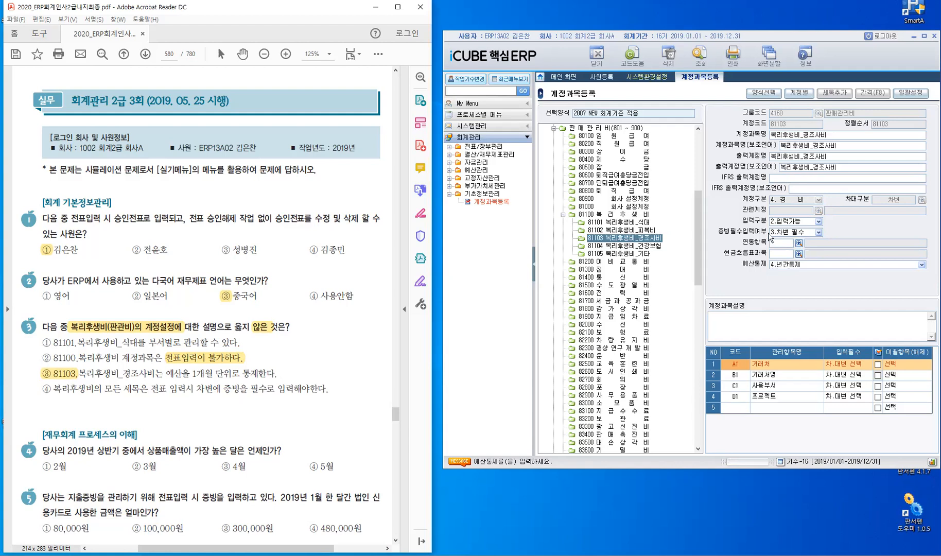
Go through sub-accounts 81101 to 81105 of 복리후생비 to compare their 증빙필수입력여부 and 예산통제 settings.
left_click(628, 222)
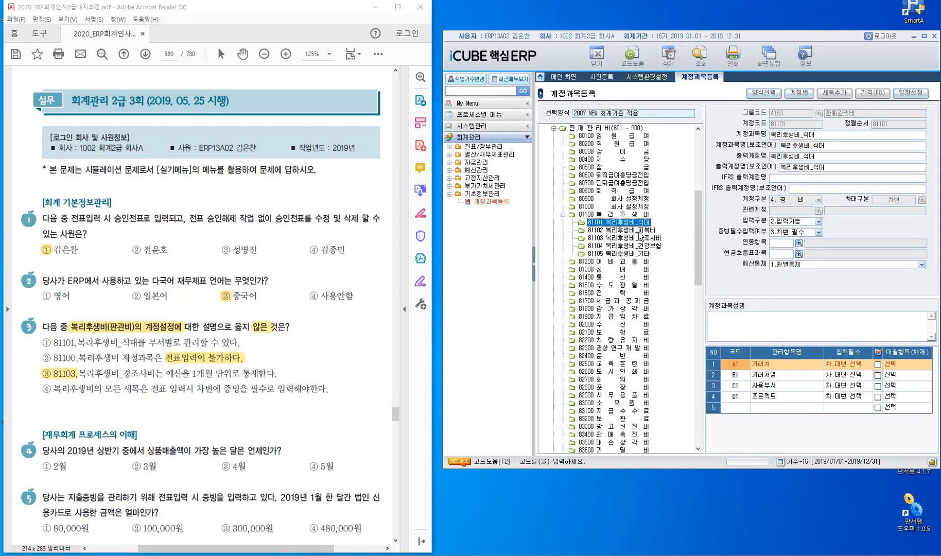
key("Down")
key("Down")
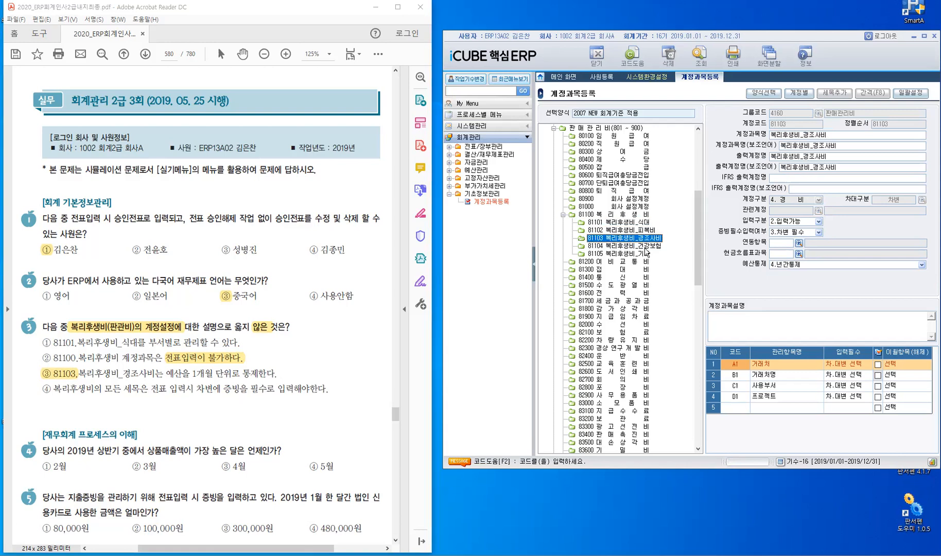
key("Down")
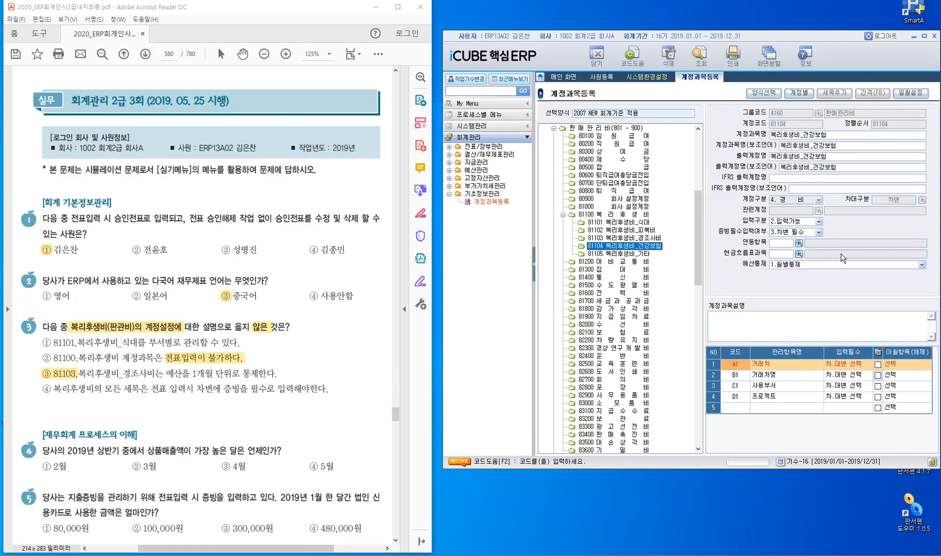
key("Down")
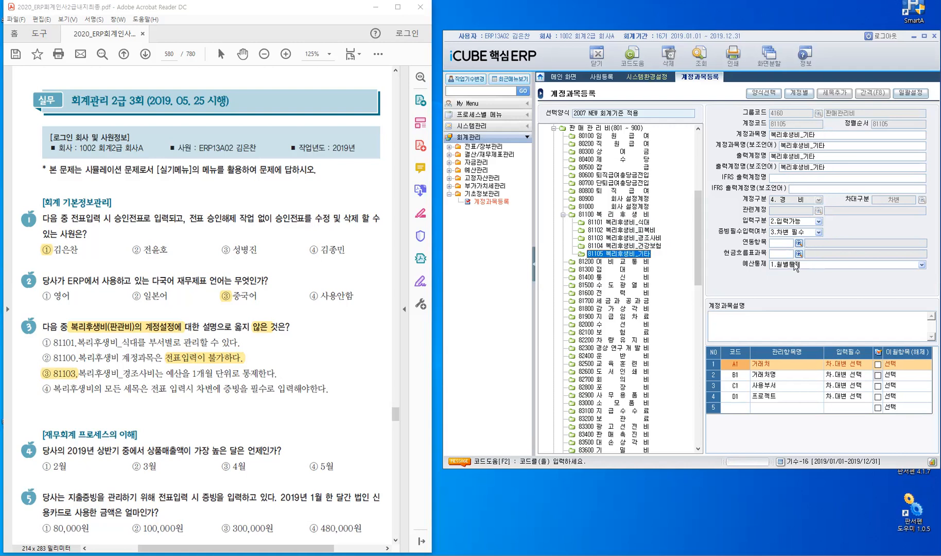
Highlight 달은 in the text of question 4 in the exam PDF.
left_click(276, 363)
scroll(277, 363, "down", 3)
scroll(276, 363, "down", 3)
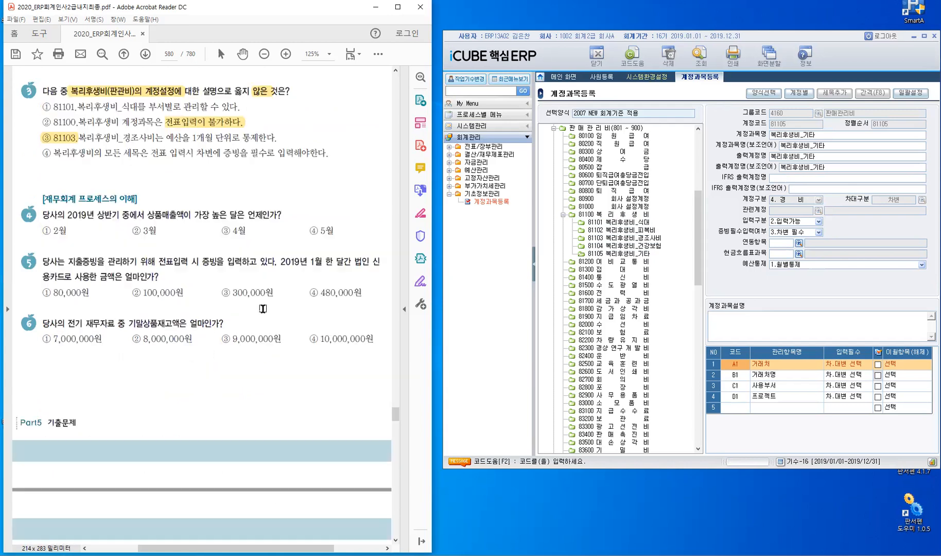
scroll(253, 301, "down", 2)
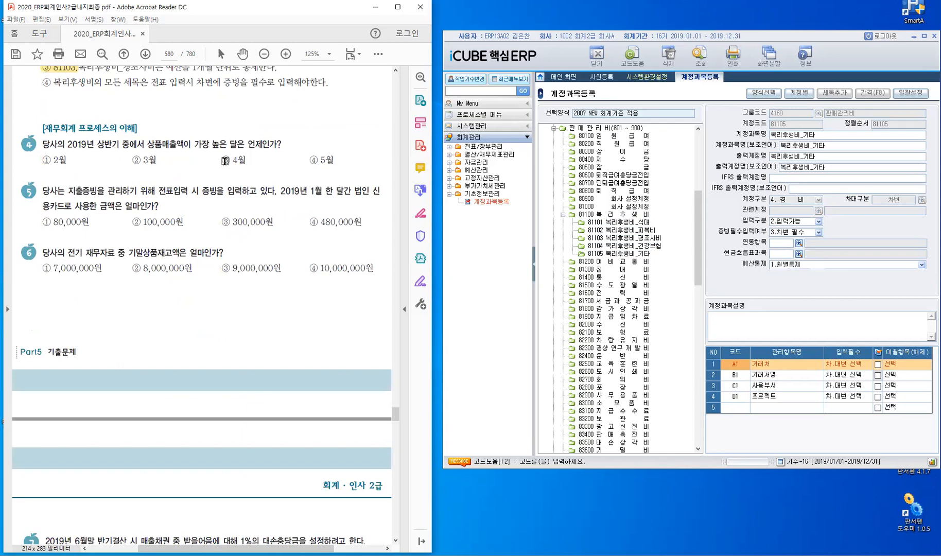
left_click_drag(237, 145, 231, 147)
Collapse 기초정보관리 in the ERP and open the 월별 view of 총계정원장 from 전표/장부관리.
left_click(449, 194)
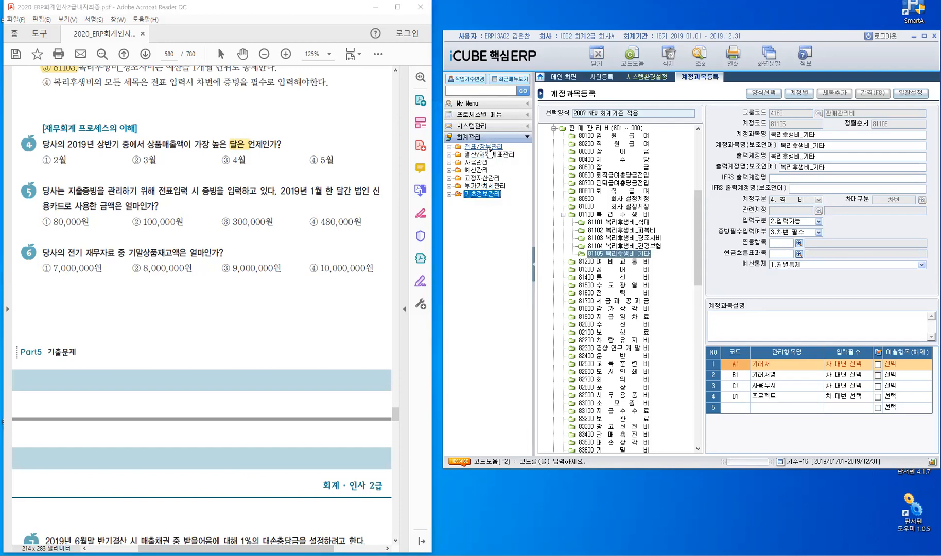
left_click(484, 147)
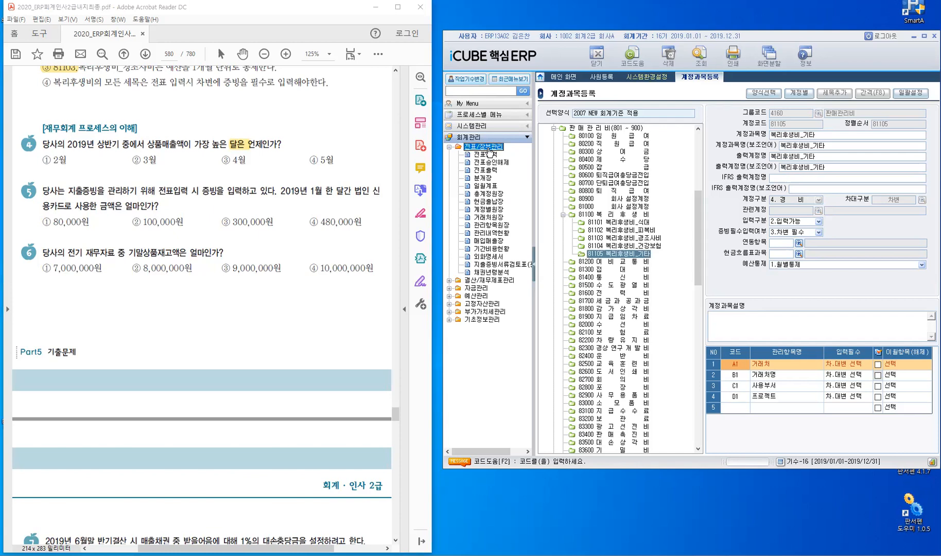
double_click(488, 193)
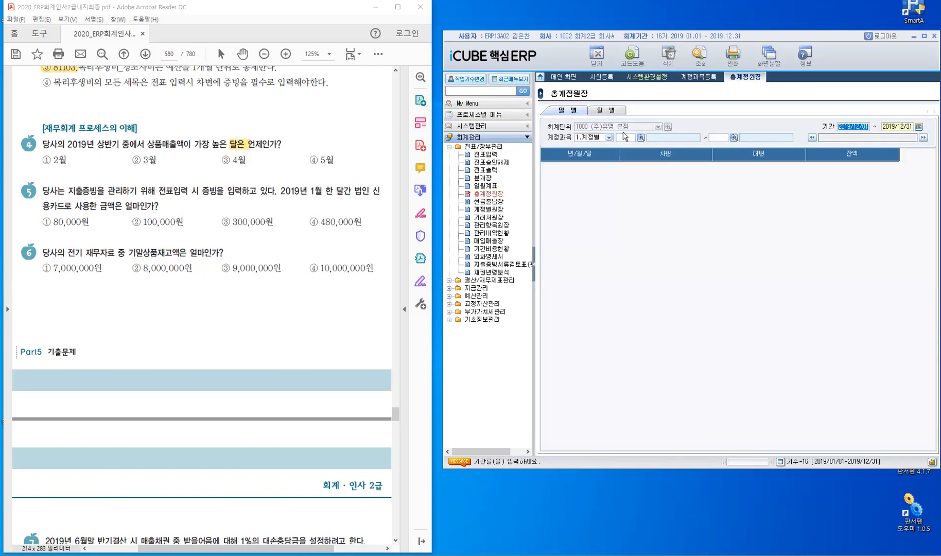
left_click(601, 111)
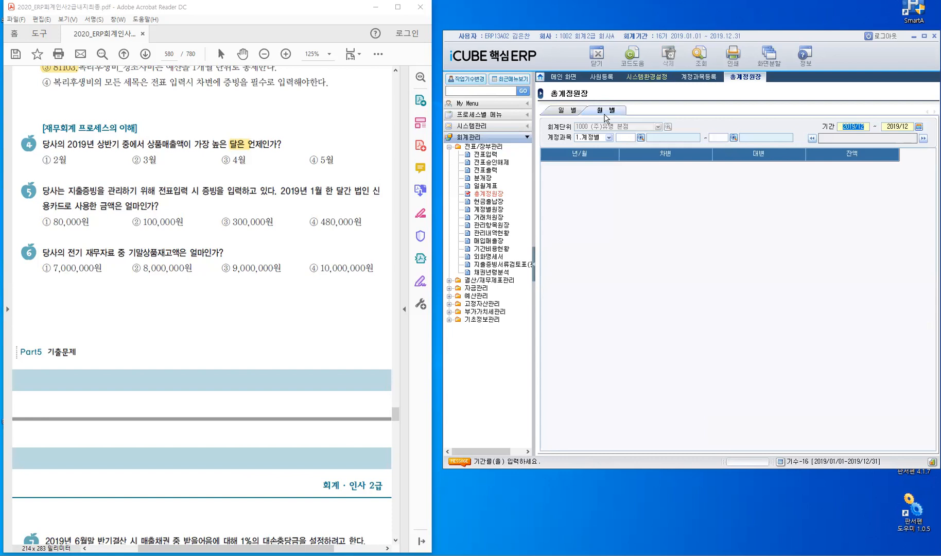
Query the monthly ledger of account 40100 상품매출 for 2019/01 to 2019/06 and highlight ④ as the answer to question 4.
type("20")
type("19")
type("012")
type("019")
type("06")
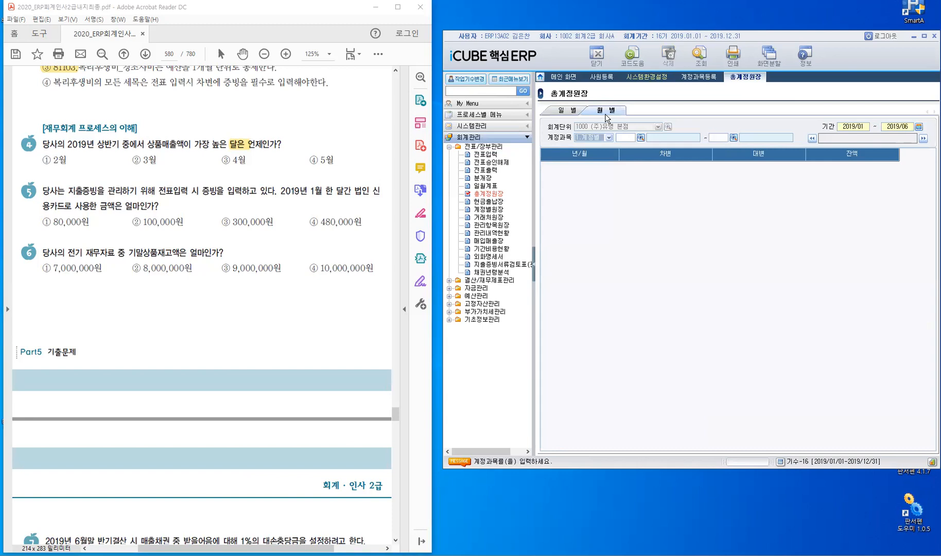
key("Return")
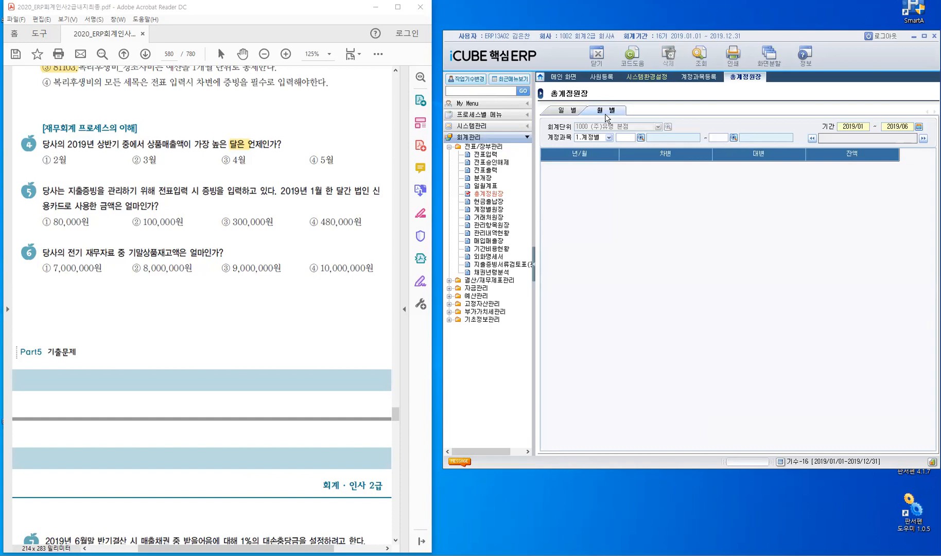
type("40100")
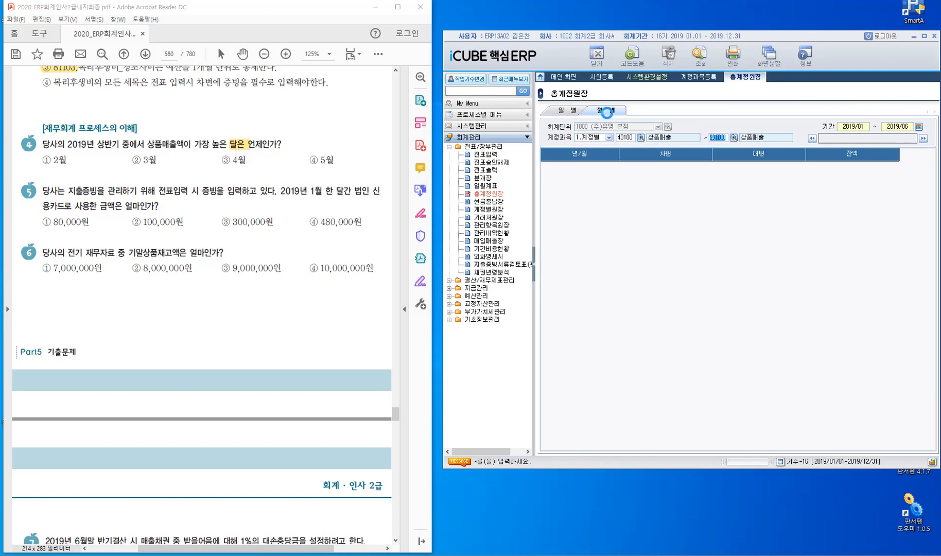
key("Return")
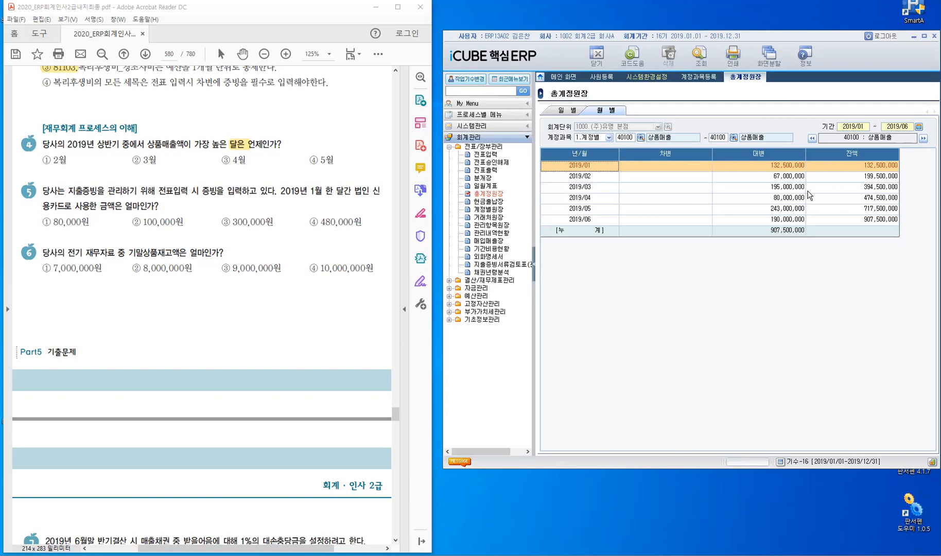
left_click(767, 209)
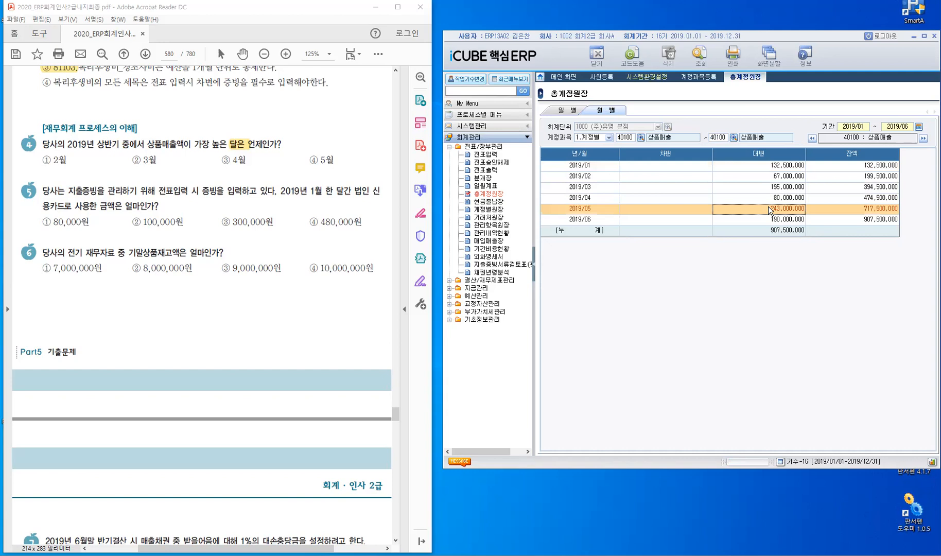
left_click(313, 159)
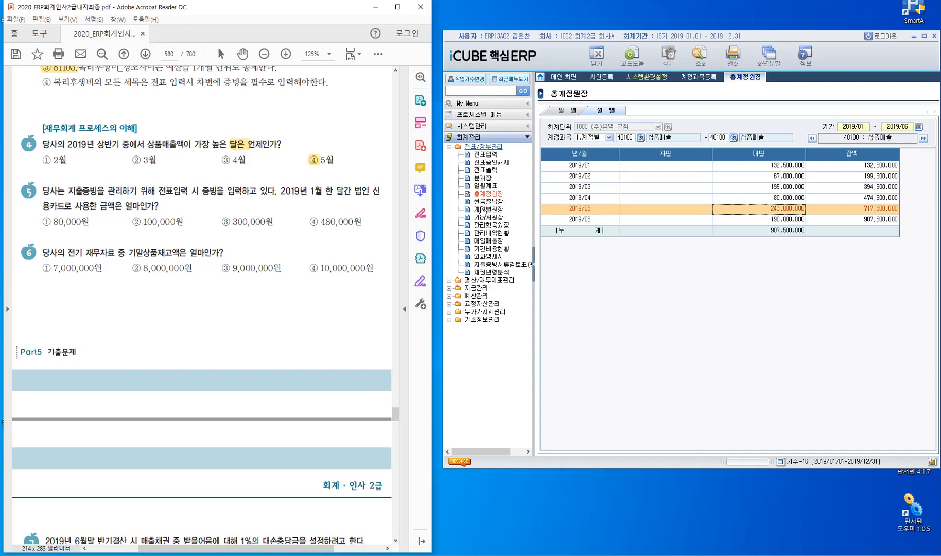
Open 지출증빙서류검토표(관리용) and query the period 2019/01/01 to 2019/01/31.
left_click(502, 264)
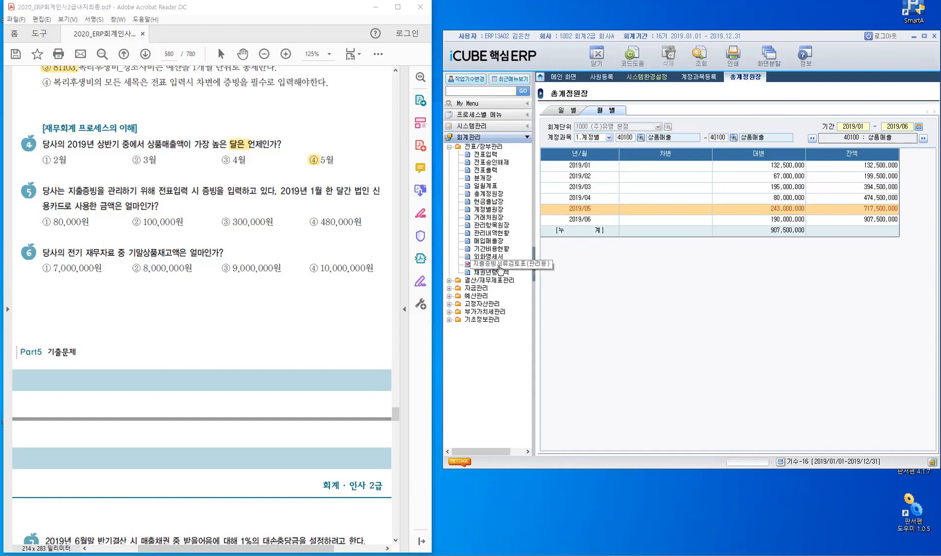
double_click(501, 265)
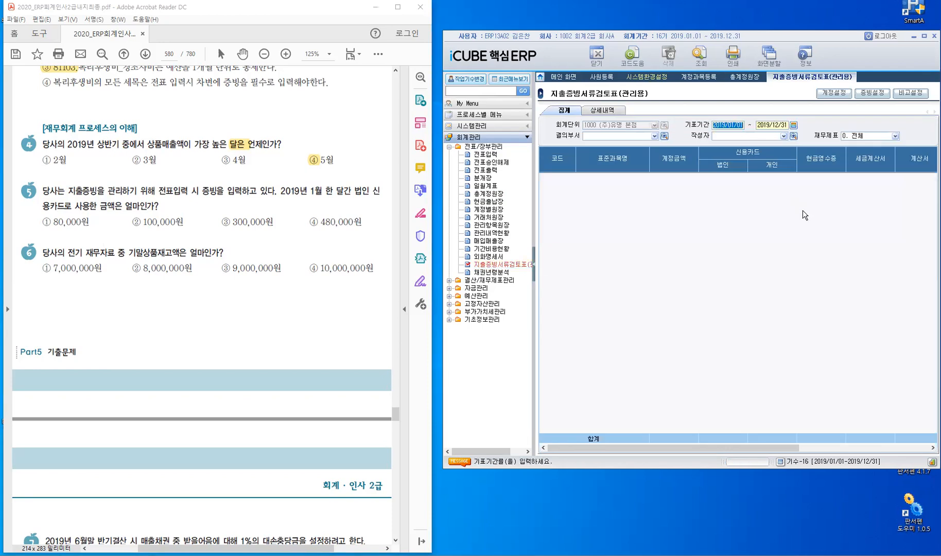
key("Return")
type("2")
type("019/01/31")
key("Return")
key("F12")
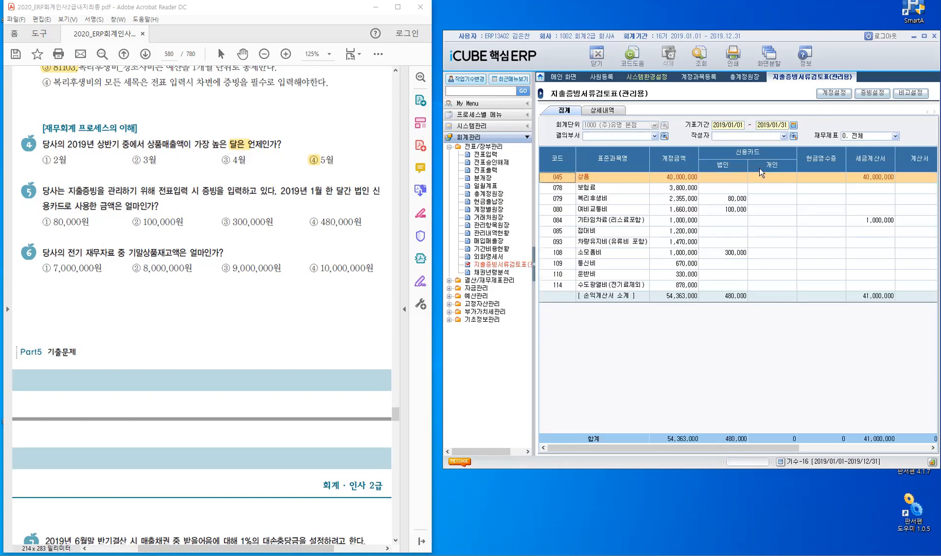
Highlight 법인 in the text of question 5 and ④ as its answer.
left_click_drag(353, 189, 371, 191)
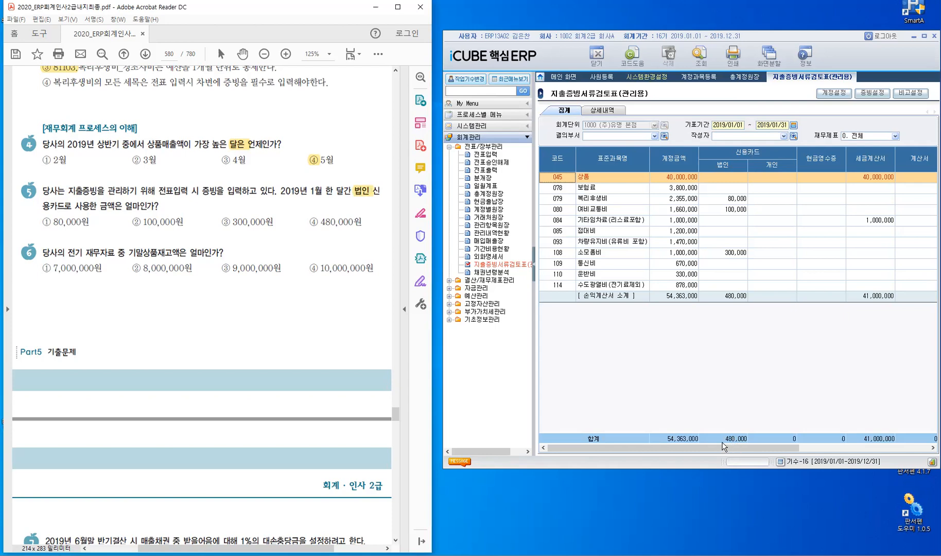
left_click_drag(312, 221, 319, 225)
Collapse 전표/장부관리 and open 회계초기이월등록 from 초기이월관리 in the 시스템관리 module.
left_click(450, 149)
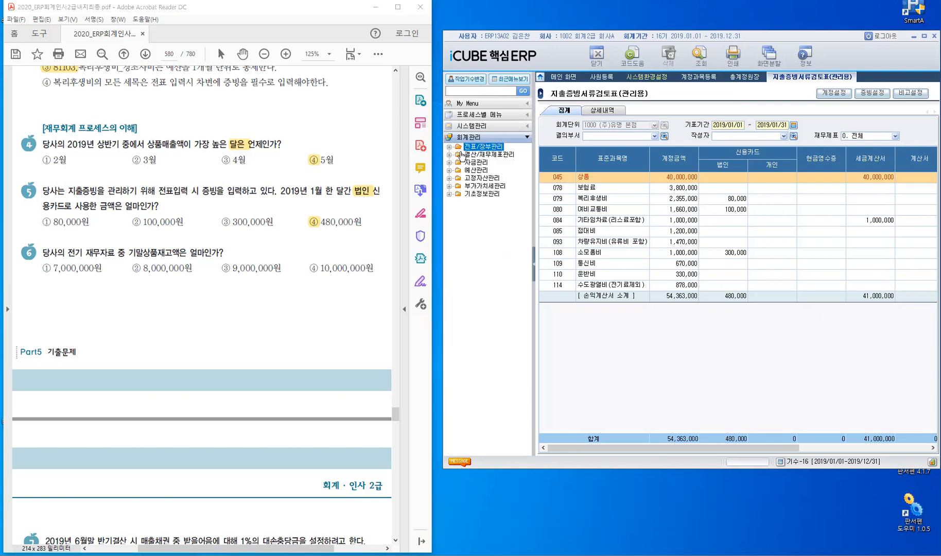
left_click(482, 131)
left_click(481, 144)
left_click(481, 144)
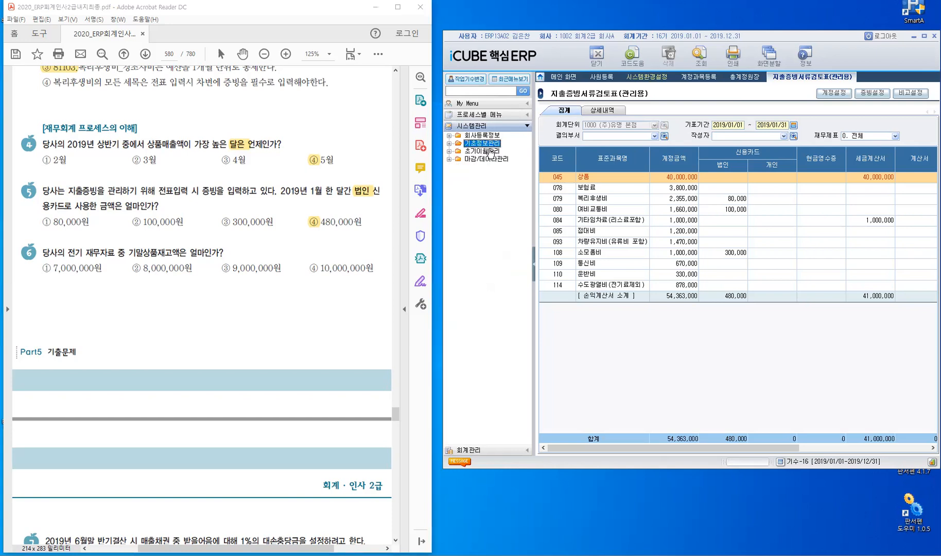
left_click(486, 150)
double_click(495, 160)
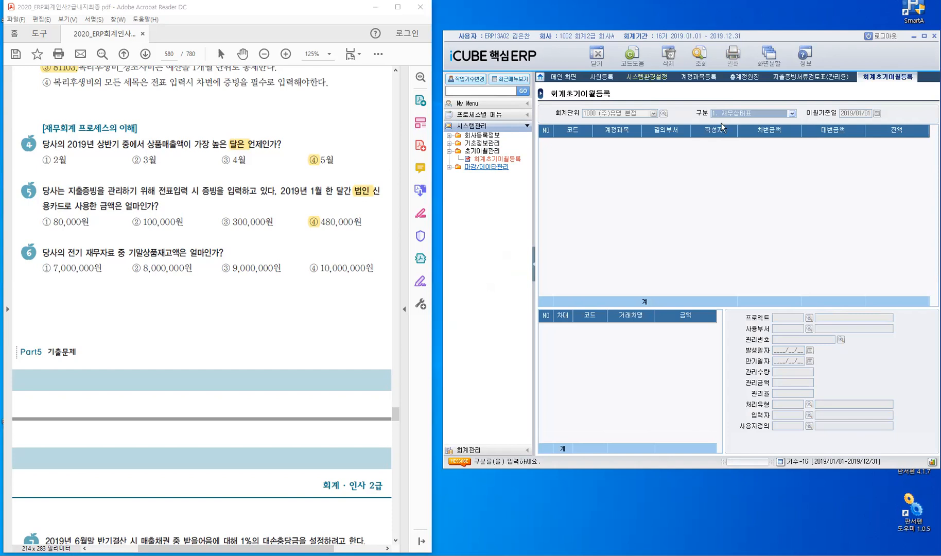
Query the opening balances with 구분 1. 재무상태표, check 14600 상품, and highlight ② as the answer to question 6.
left_click(793, 112)
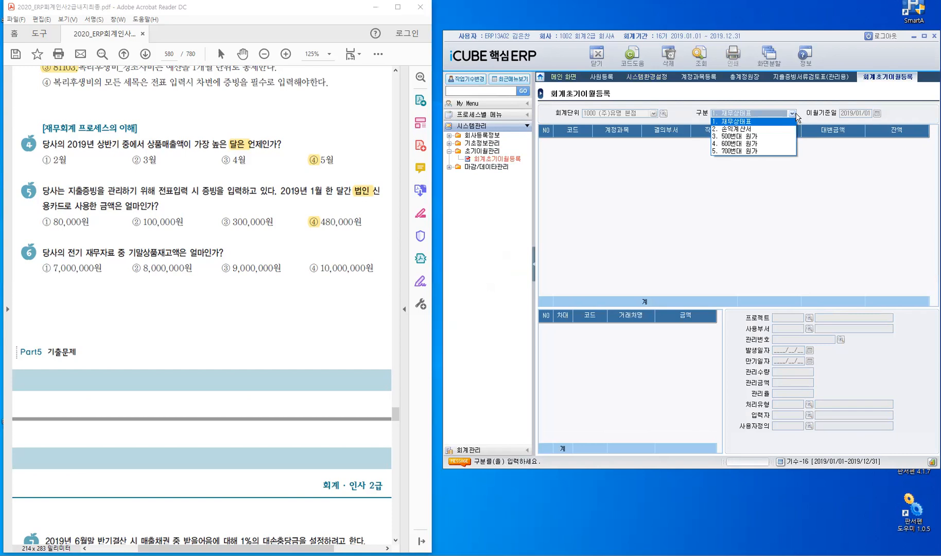
left_click(789, 118)
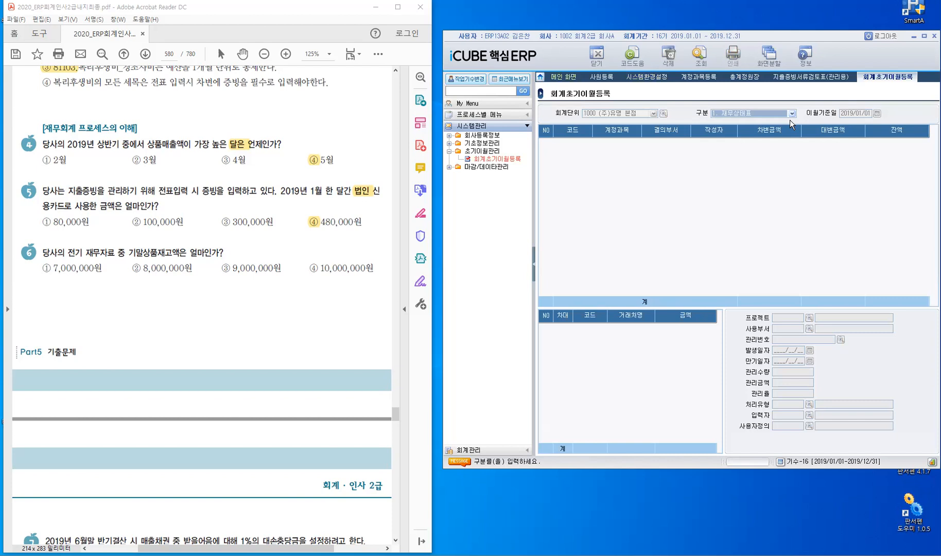
left_click(699, 55)
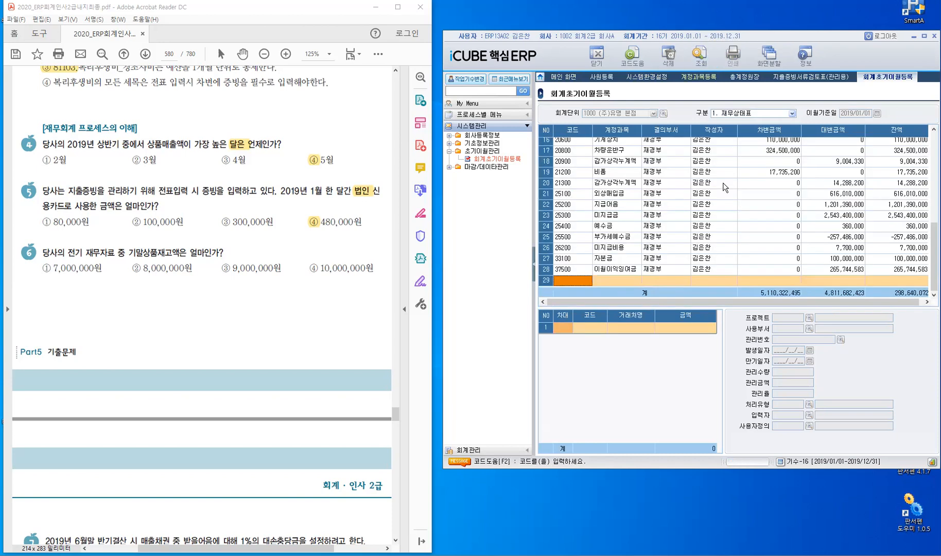
scroll(670, 251, "up", 5)
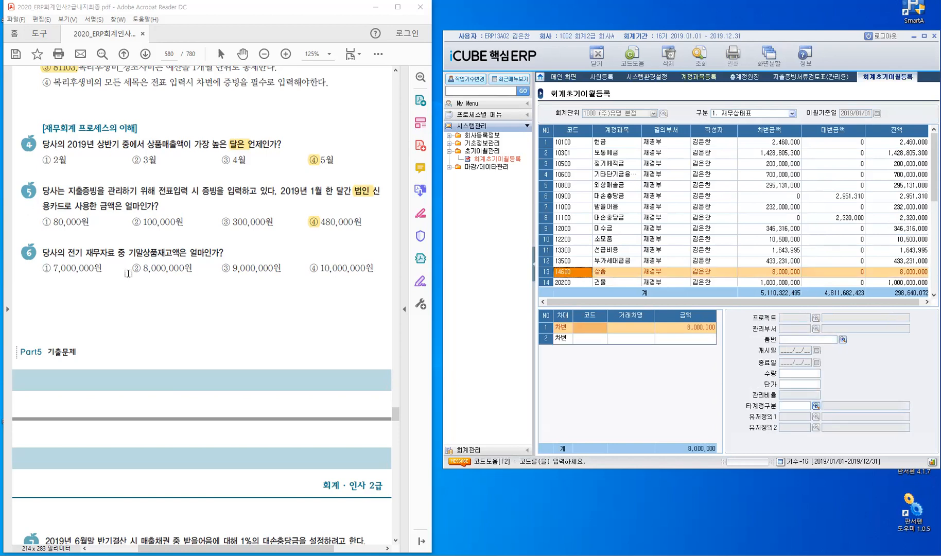
left_click_drag(132, 268, 144, 268)
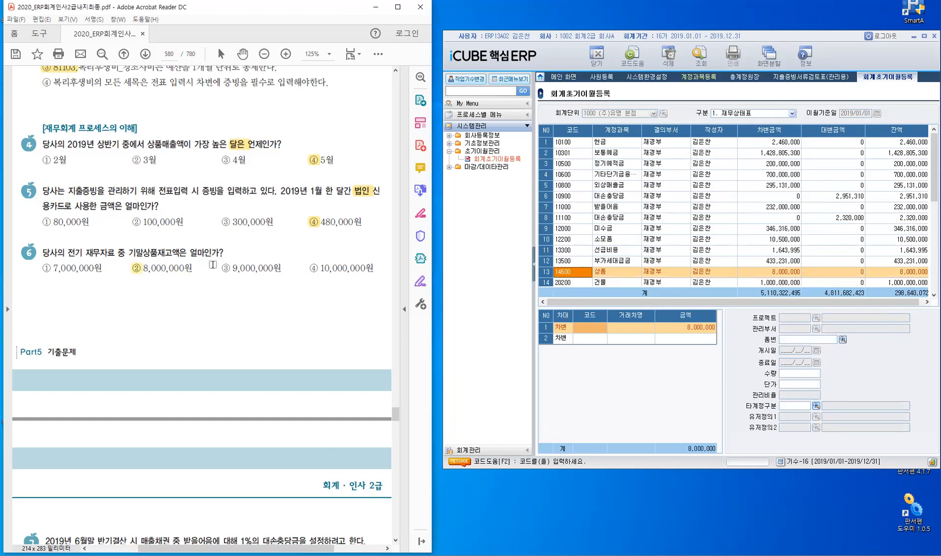
Bring question 7 into view in the PDF and close all open ERP screens except 메인 화면.
scroll(196, 262, "down", 10)
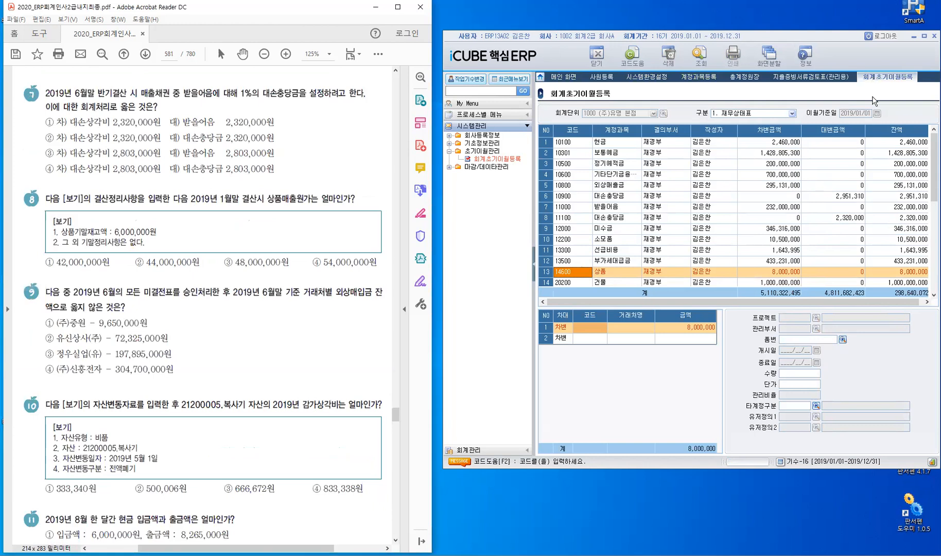
right_click(873, 77)
key("Escape")
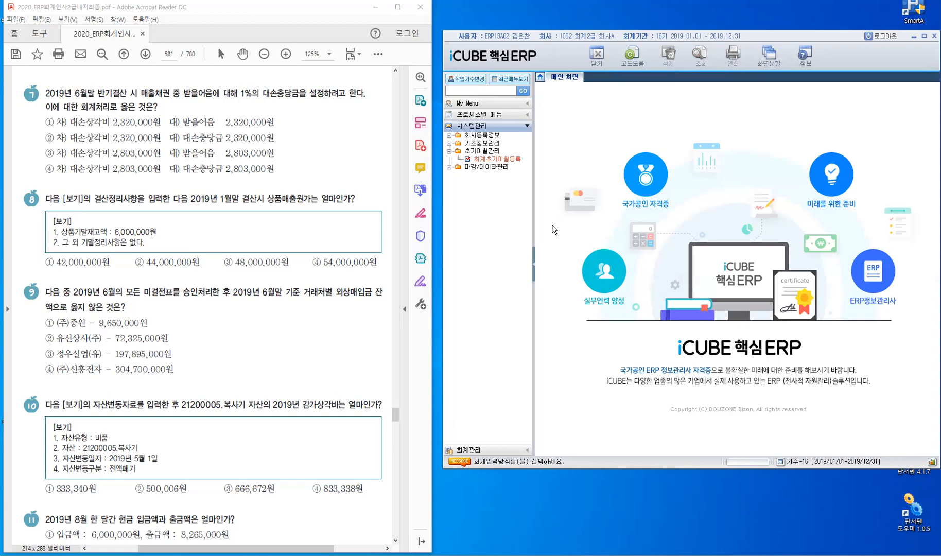
Open 재무상태표 from 결산/재무제표관리 in the 회계관리 module and query it as of 2019/06/30.
left_click(482, 450)
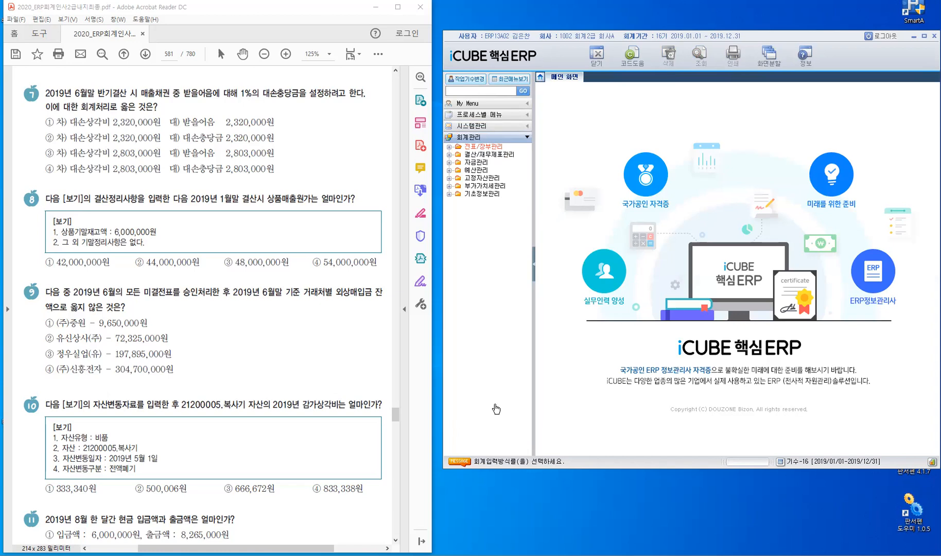
left_click(498, 156)
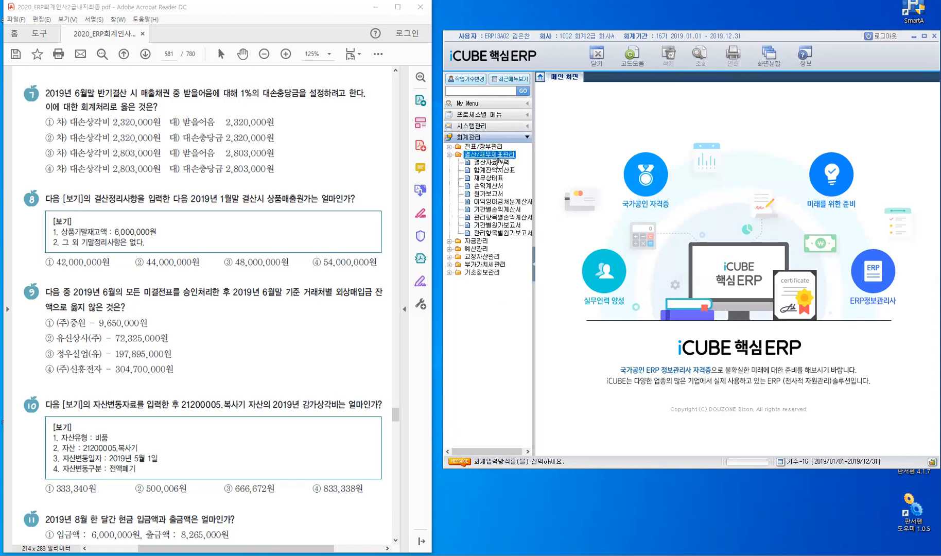
left_click(497, 178)
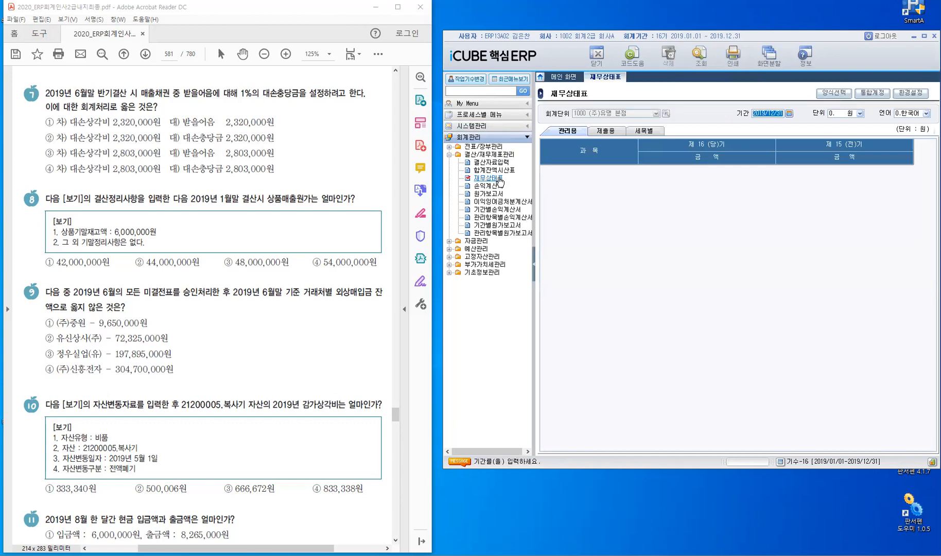
type("2019/06/30")
key("Return")
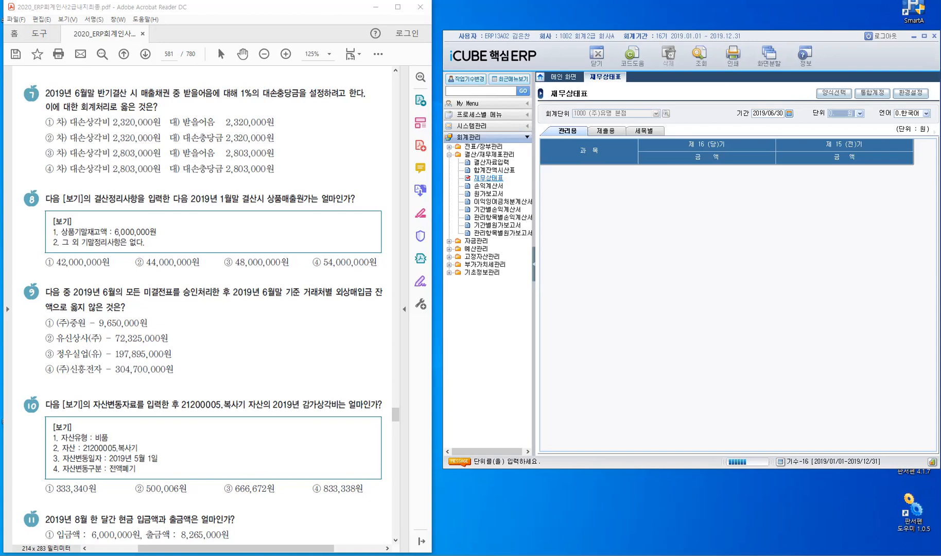
key("Return")
Switch to Notepad and delete the old calculation (30+85+80)/60*6,300.
key("alt+Tab")
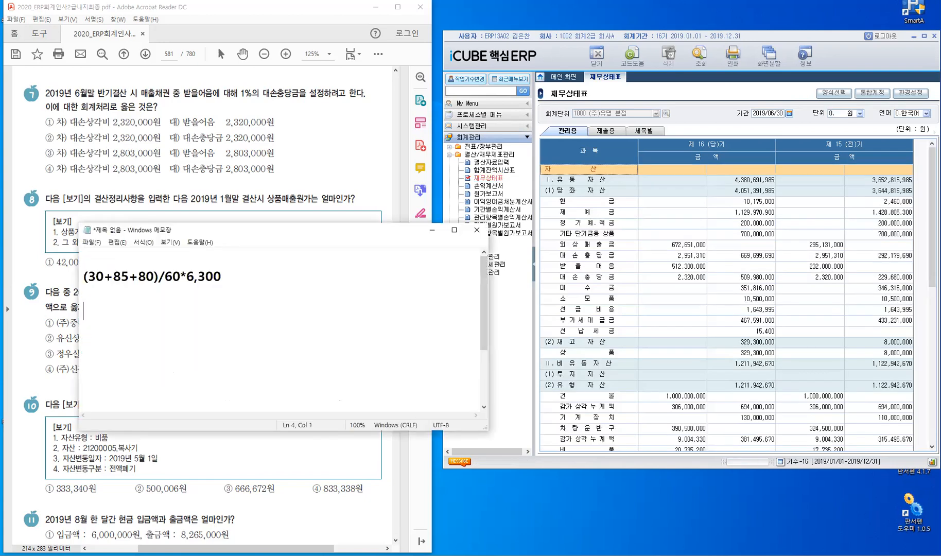
left_click_drag(223, 272, 86, 265)
key("Delete")
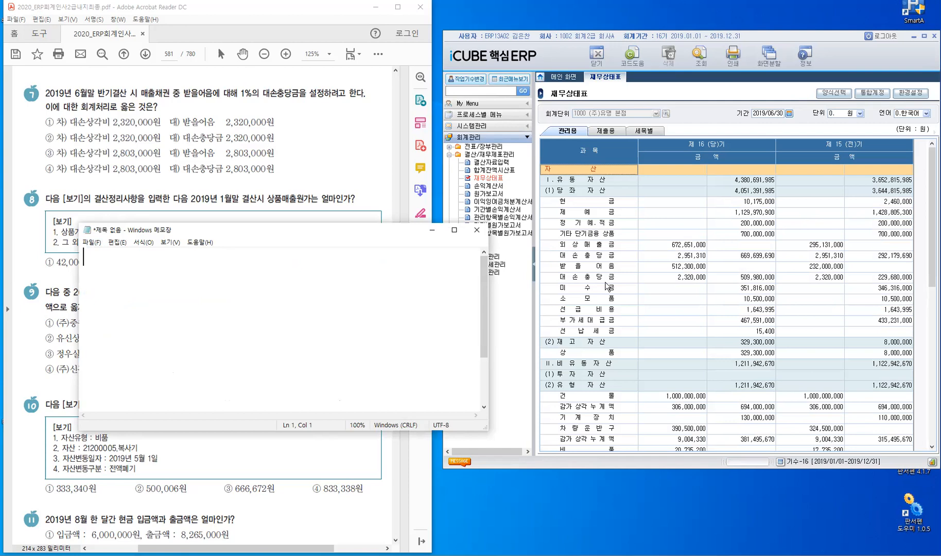
Select the 받을어음 row in 재무상태표 and write 대손충당금 설정액 = 채권잔액*대손률 on a new line in Notepad.
left_click(590, 267)
left_click(589, 267)
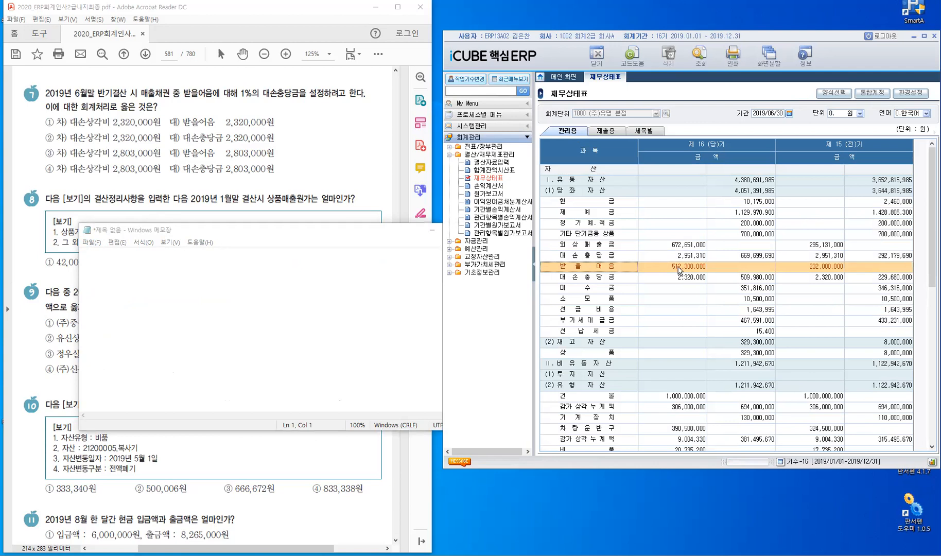
left_click(258, 284)
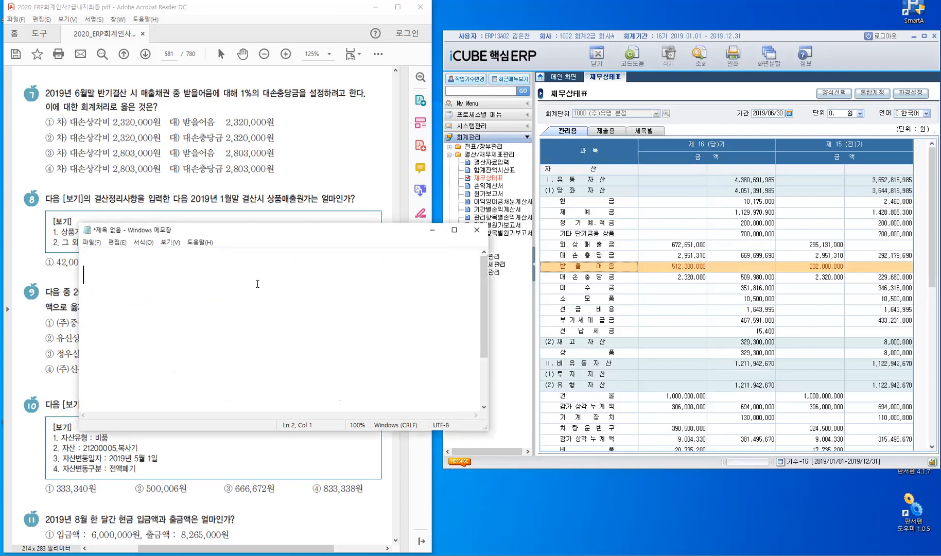
type("댓손충당그ㅁ ")
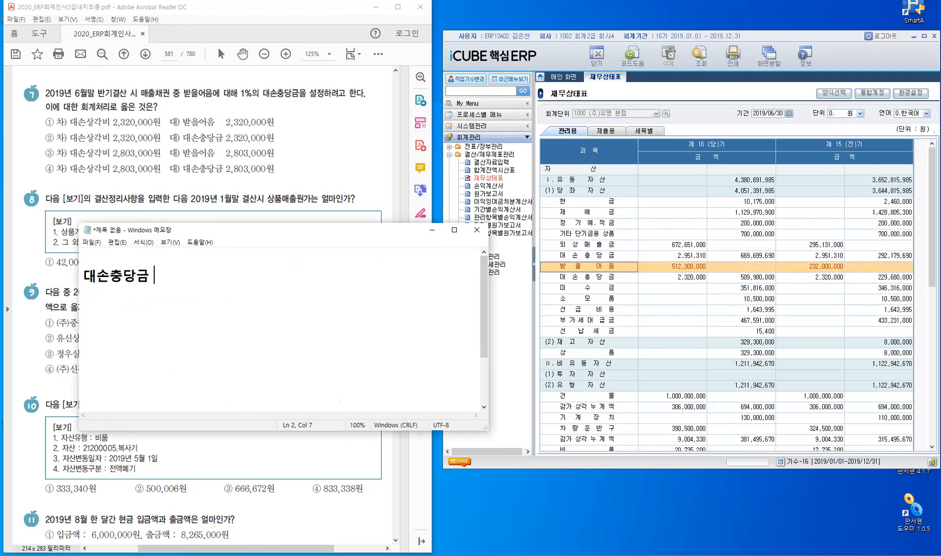
type("설정액 =")
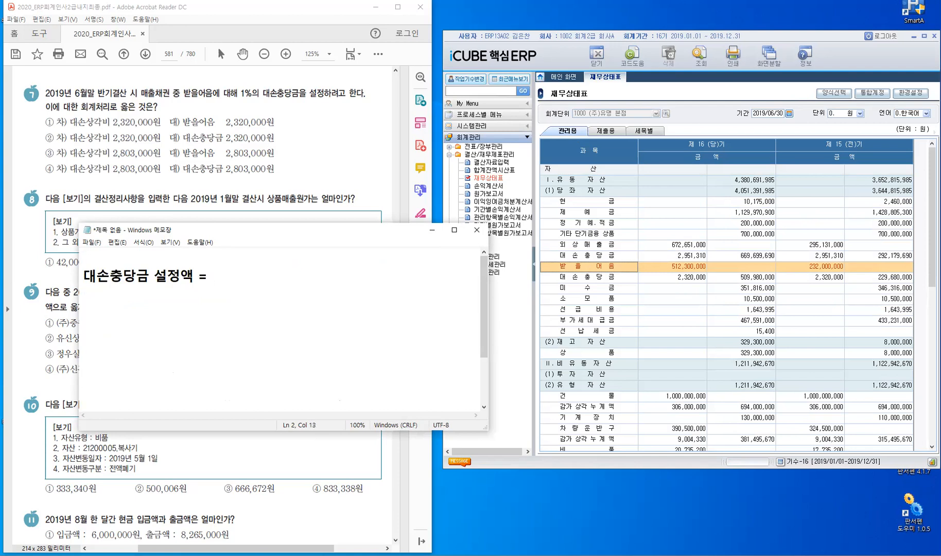
type(" 채권잔ㅇ")
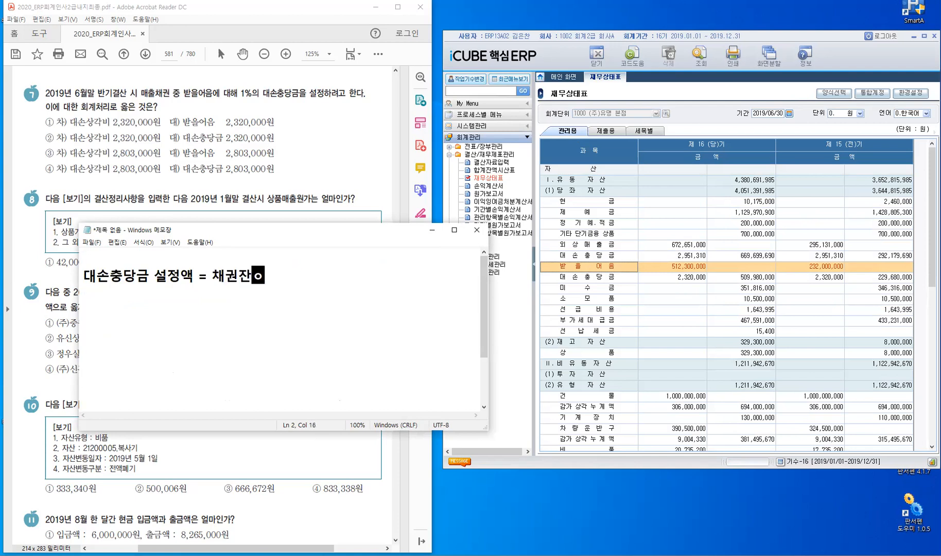
type("ㅐㄱ")
type("*")
type("ㄷㅐㅅ")
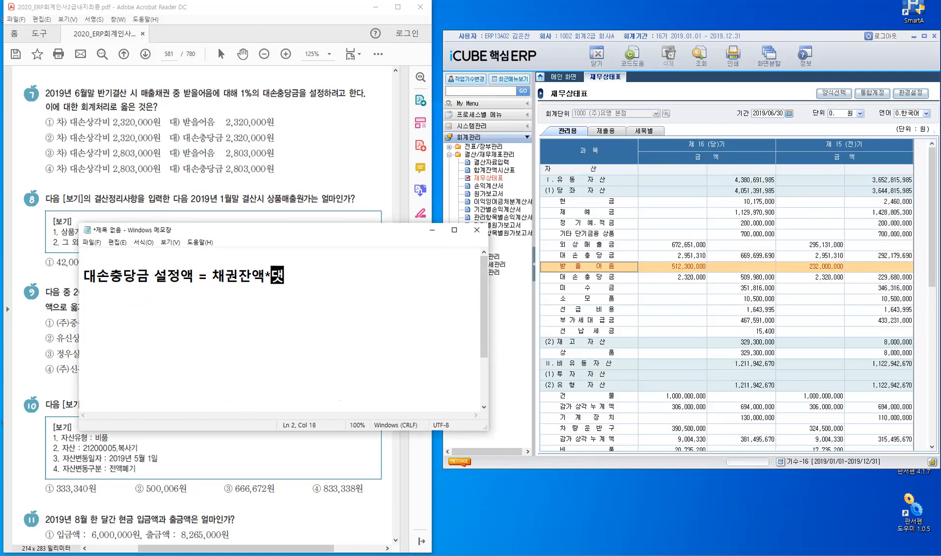
type("ㅗㄴㄹ")
key("BackSpace")
type("ㄹㅠㄹ")
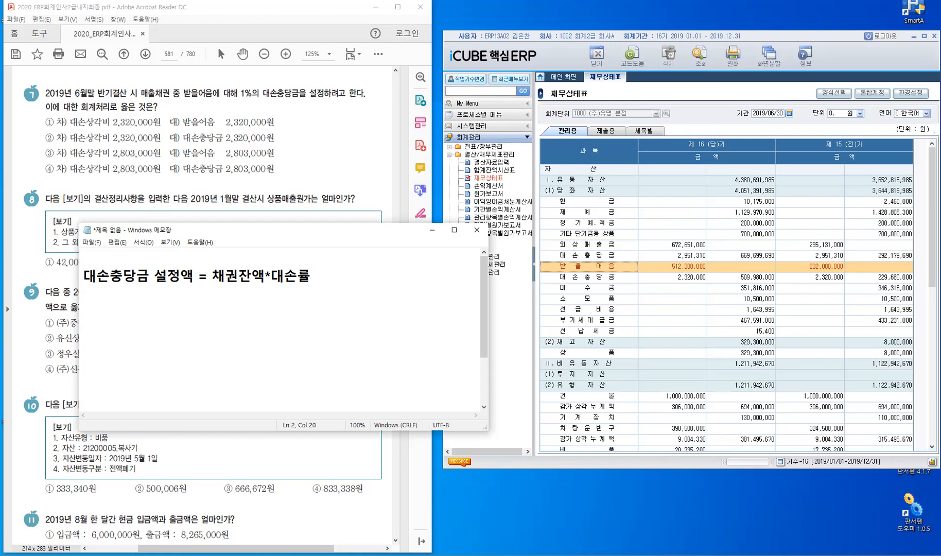
Complete the Notepad formula by appending -대손충당금잔액 after 대손률.
type("-")
type("대손추")
type("충당ㄱ")
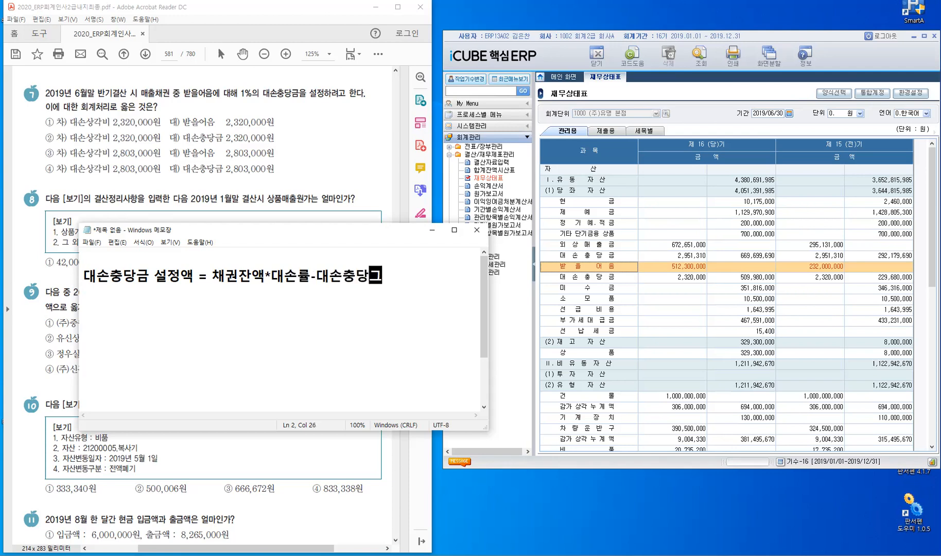
type("금ㅈ")
type("잔액")
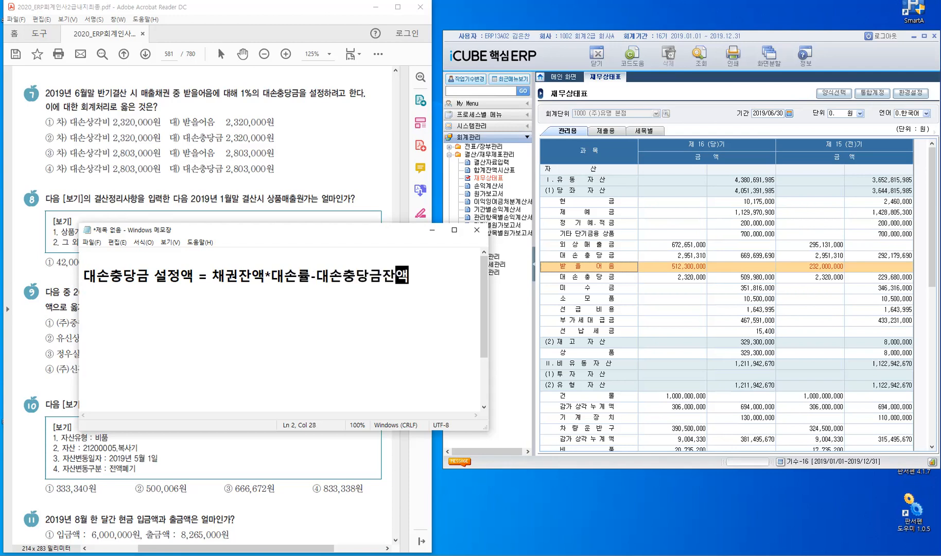
left_click(275, 276)
Switch to the Calculator and compute 512,300,000 × 1% - 2,320,000 for the 받을어음 allowance.
key("alt+Tab")
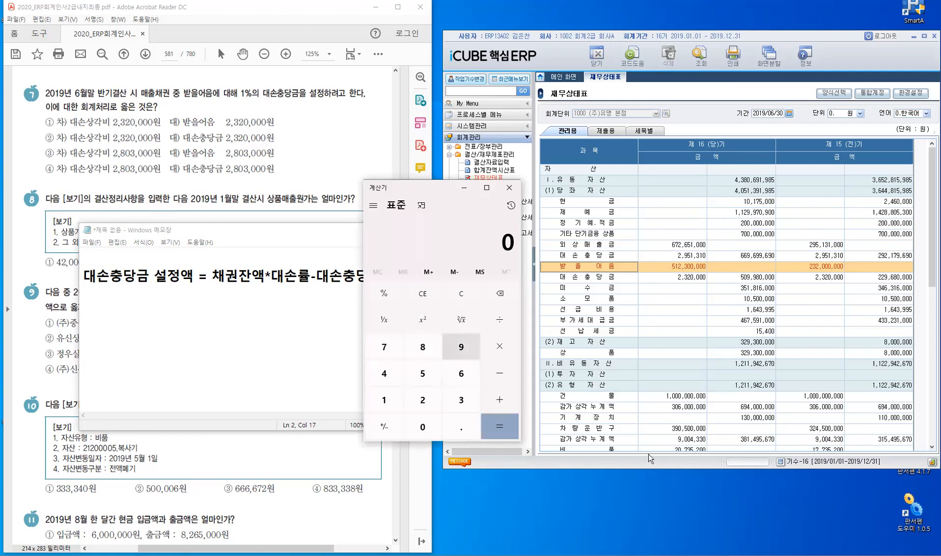
type("5")
type("12,30")
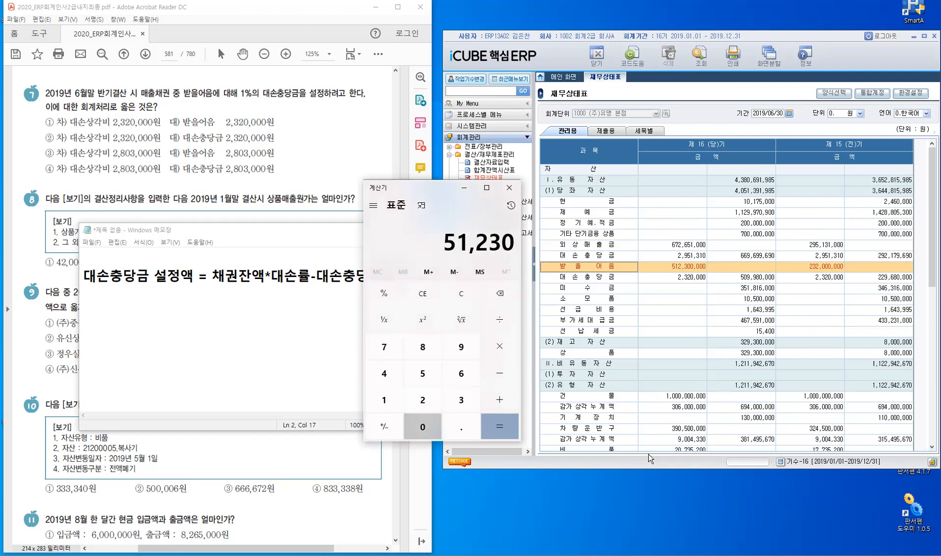
type("0,000")
key("asterisk")
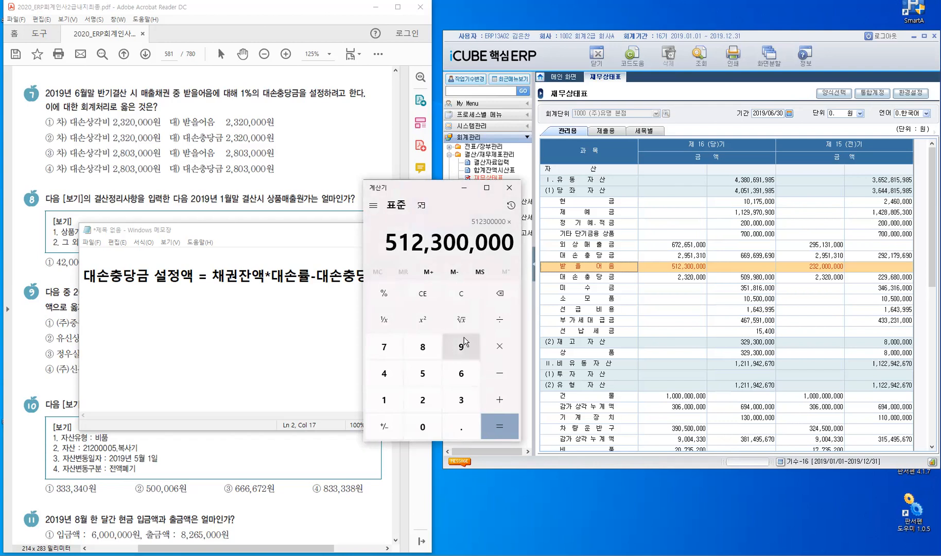
key("1")
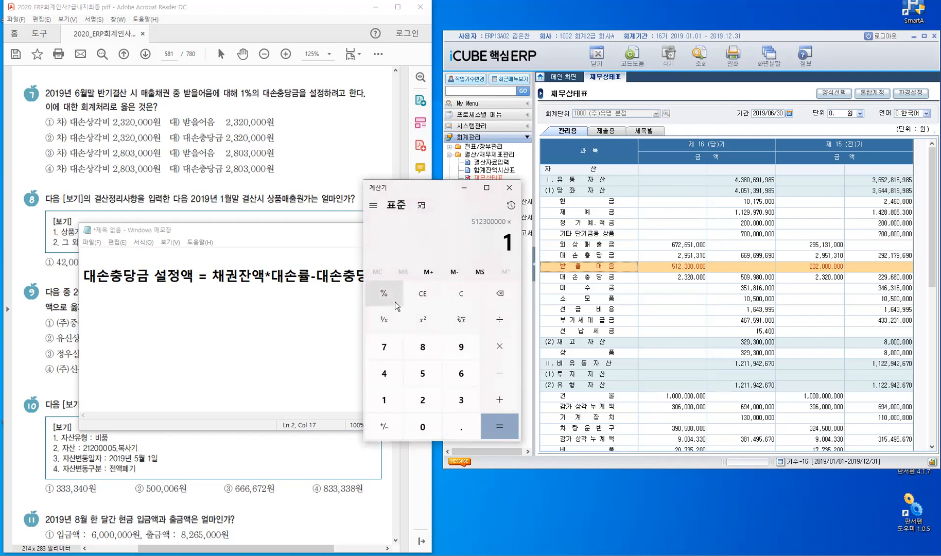
left_click(391, 294)
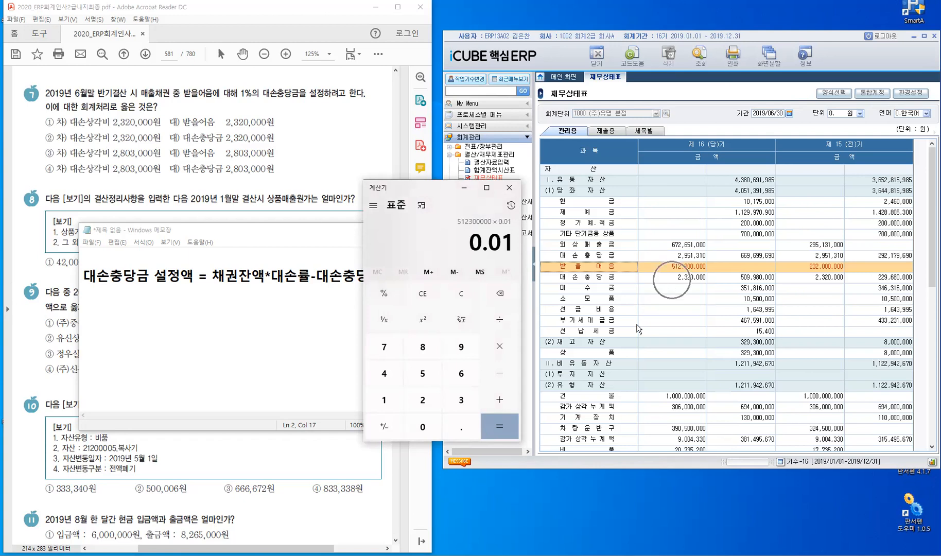
key("minus")
type("232")
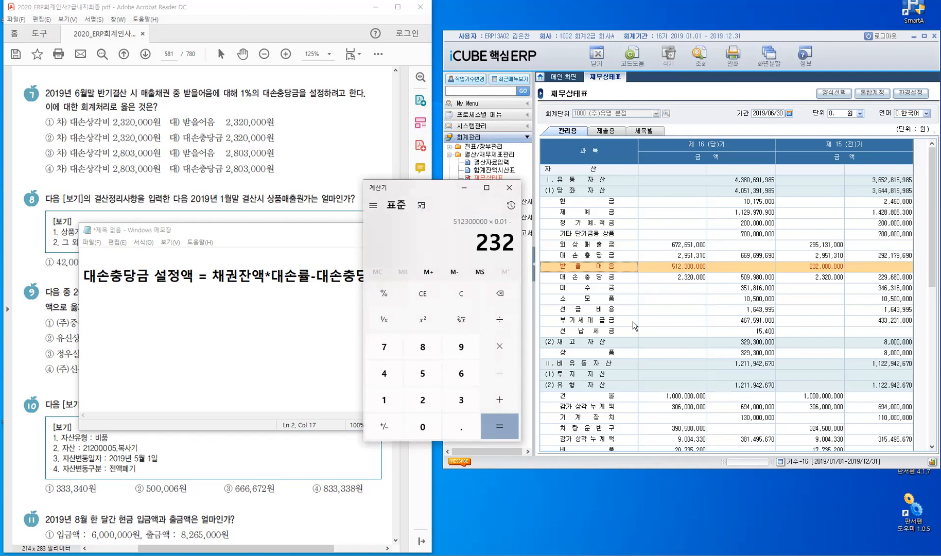
type("0000")
key("Return")
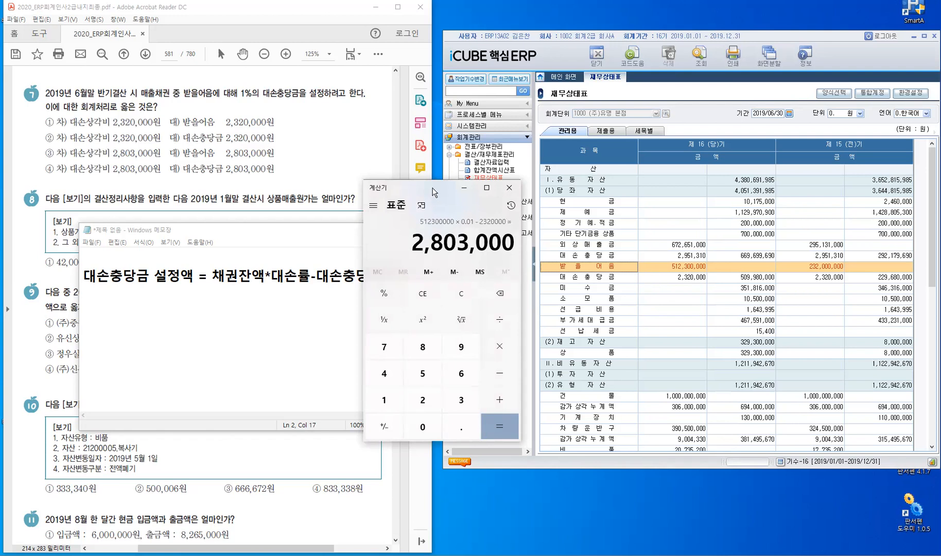
Move the Calculator clear of Notepad and add the line 양수 : (차)대손상각비 (대)대손충당금 below the formula.
left_click_drag(433, 190, 566, 251)
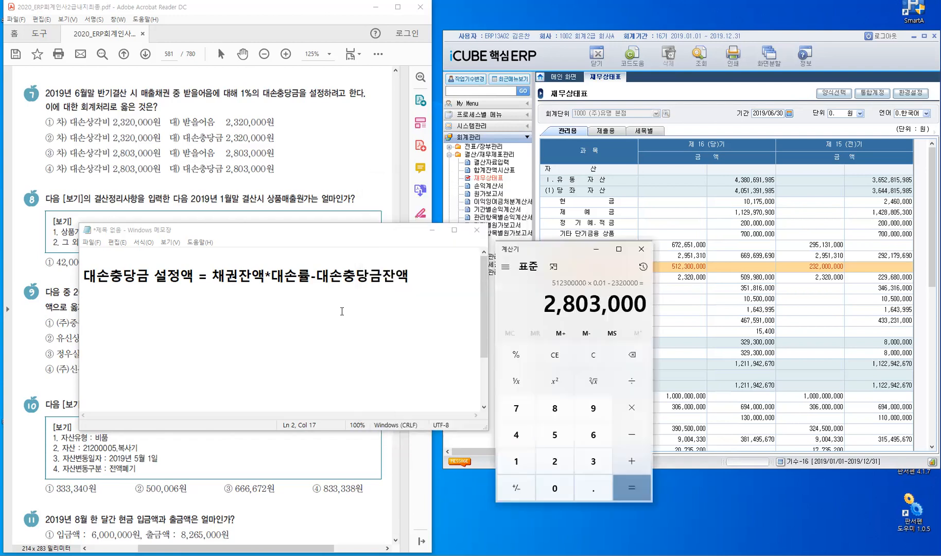
left_click(427, 279)
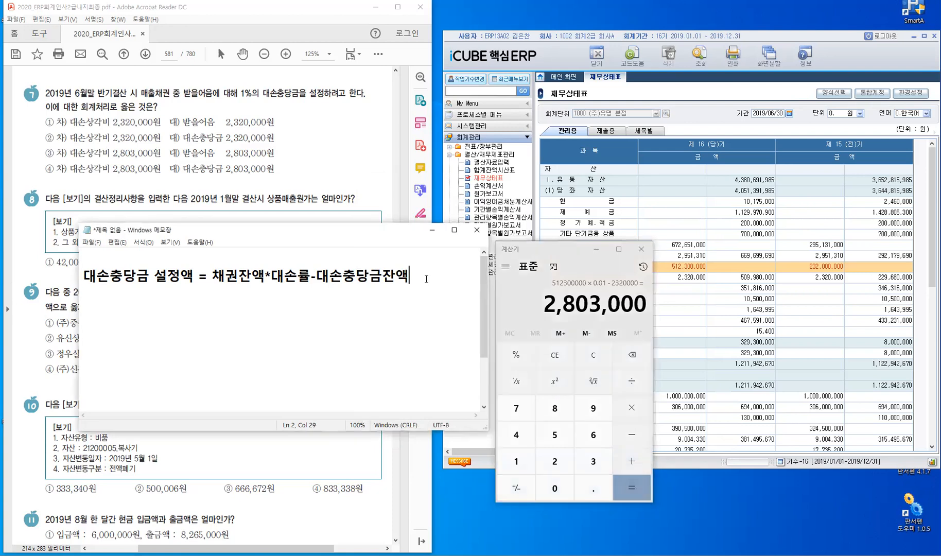
key("Return")
type("양수")
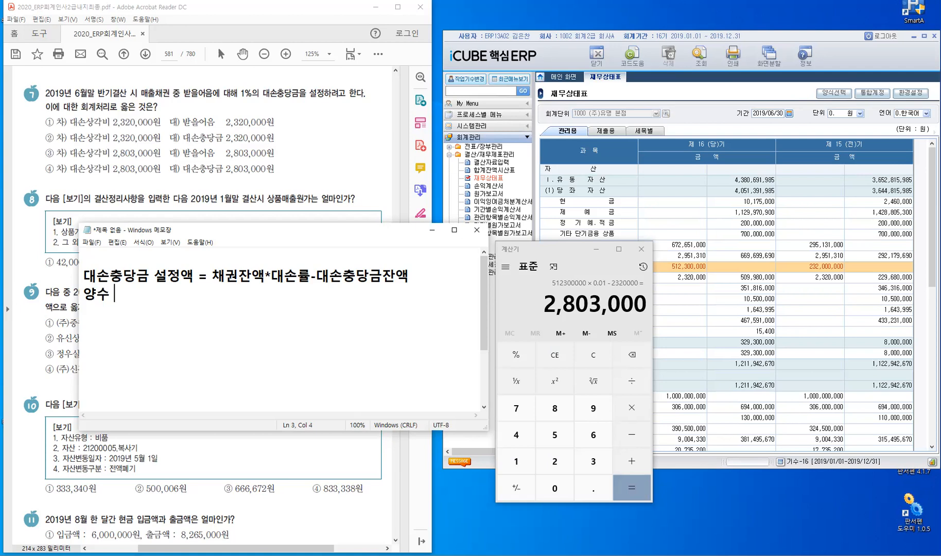
type(" : ")
type("설ㅈ")
key("BackSpace")
key("BackSpace")
type("(차)대손")
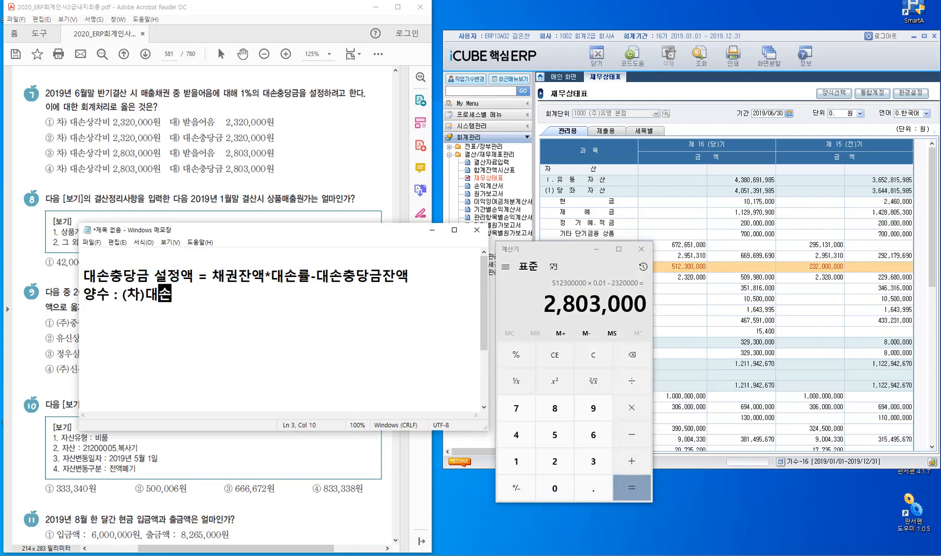
type("상각비  (")
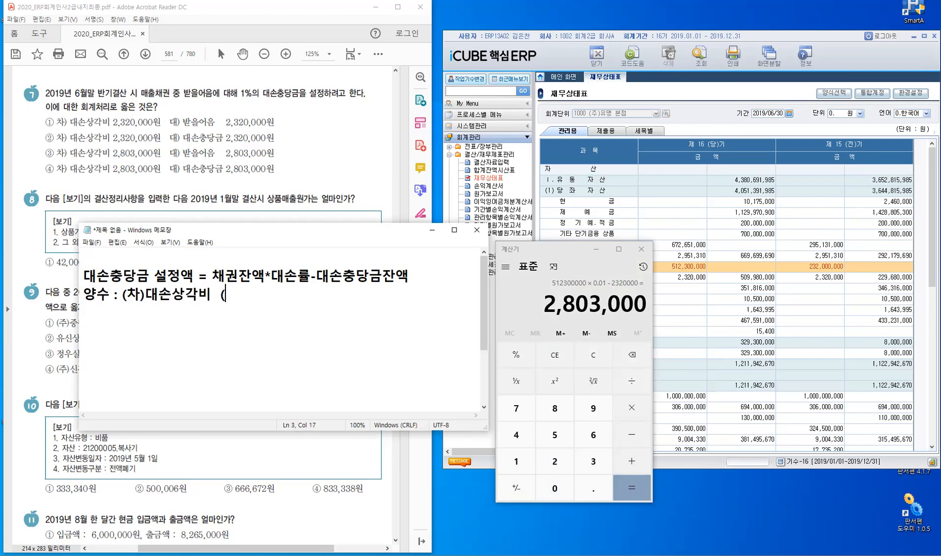
type("대)대소")
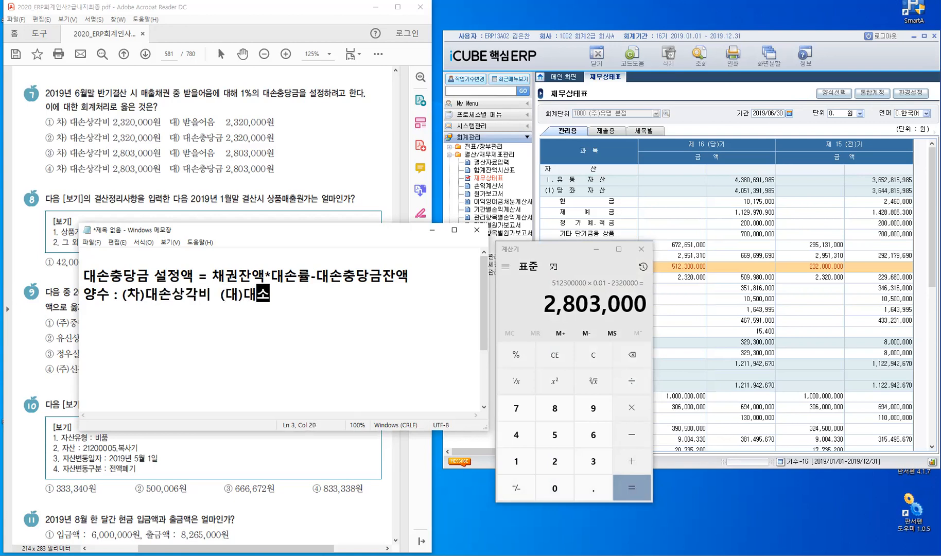
type("ㄴ충다ㅇ금")
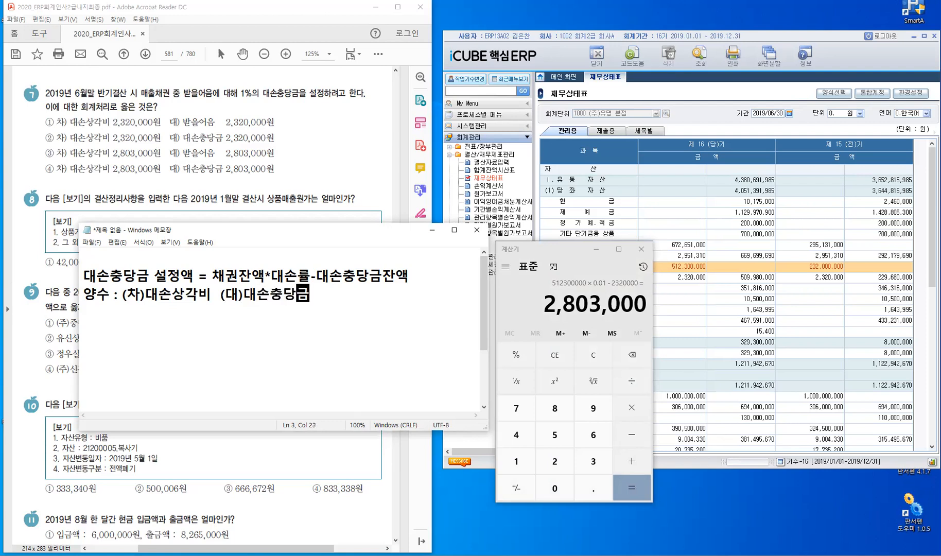
Add the line 음수 : (차)대손충당금 (대)대손충당금환입 below the 양수 line in Notepad.
key("Return")
type("음수")
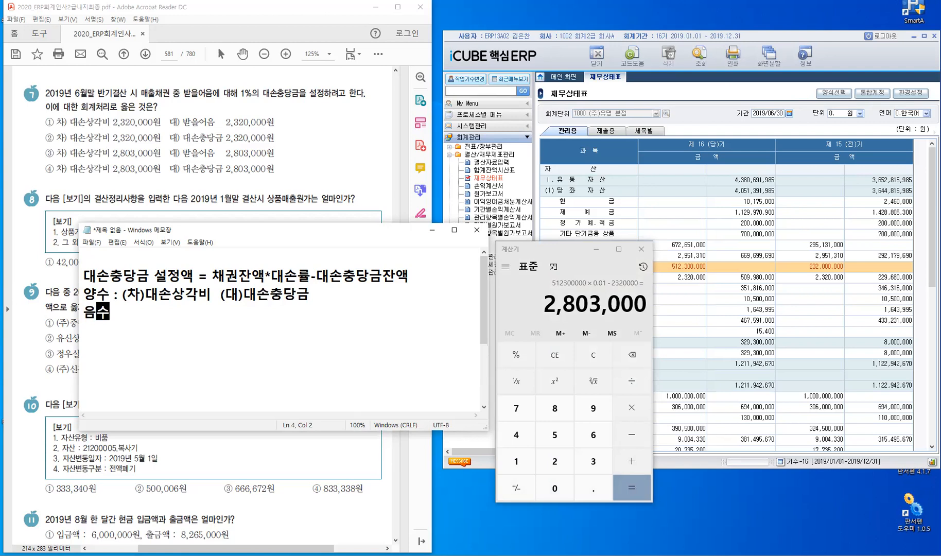
type(" :")
type("(차)ㄷ")
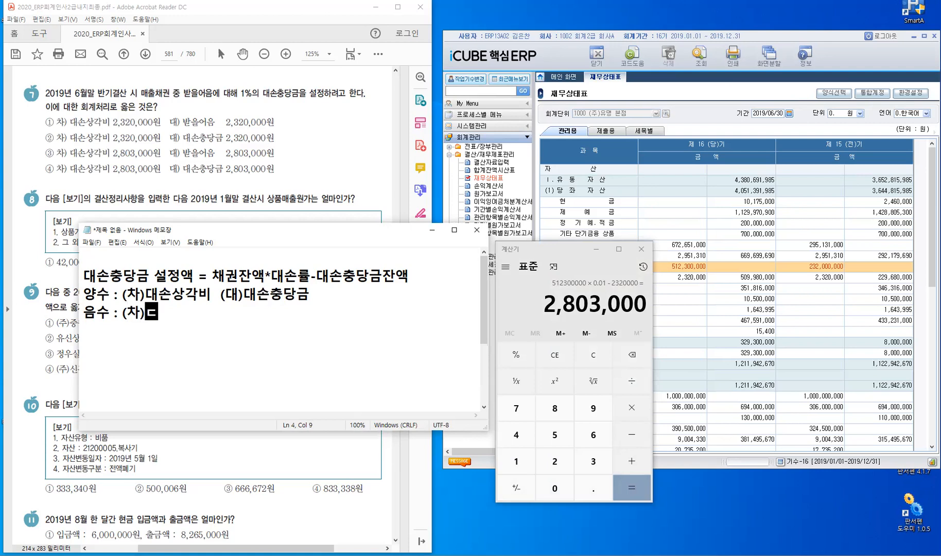
type("대손추")
type("충당금")
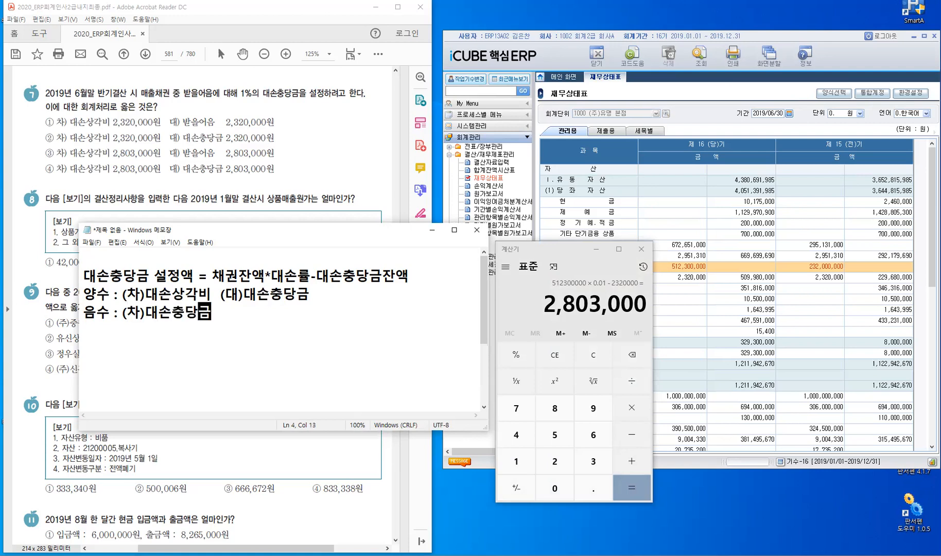
type("  (대")
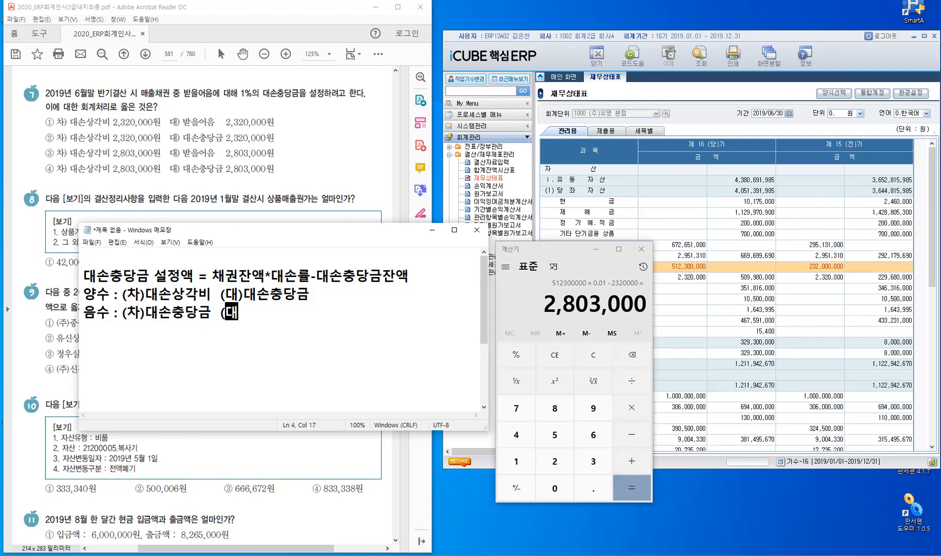
type(")대손충ㅌ당")
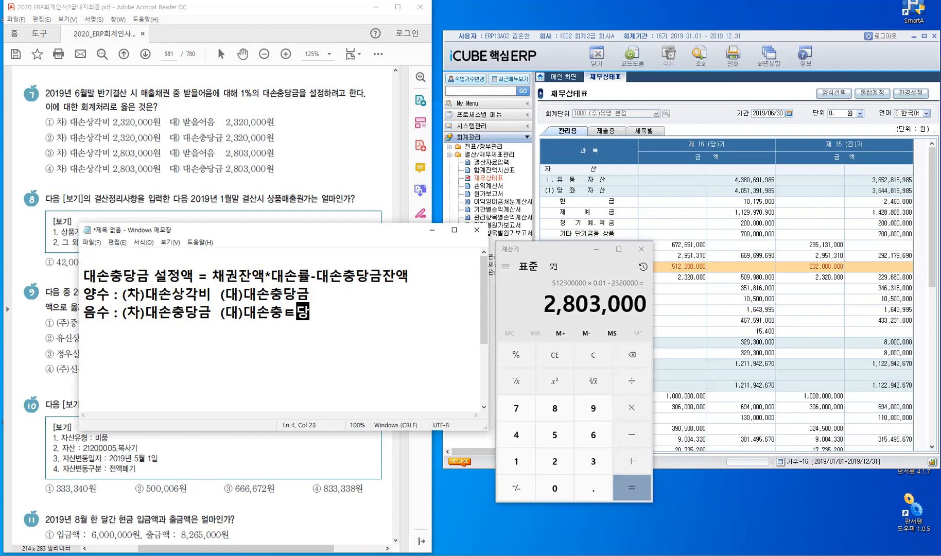
key("BackSpace")
key("BackSpace")
key("BackSpace")
key("BackSpace")
type("당ㄱ")
type("금환")
type("입")
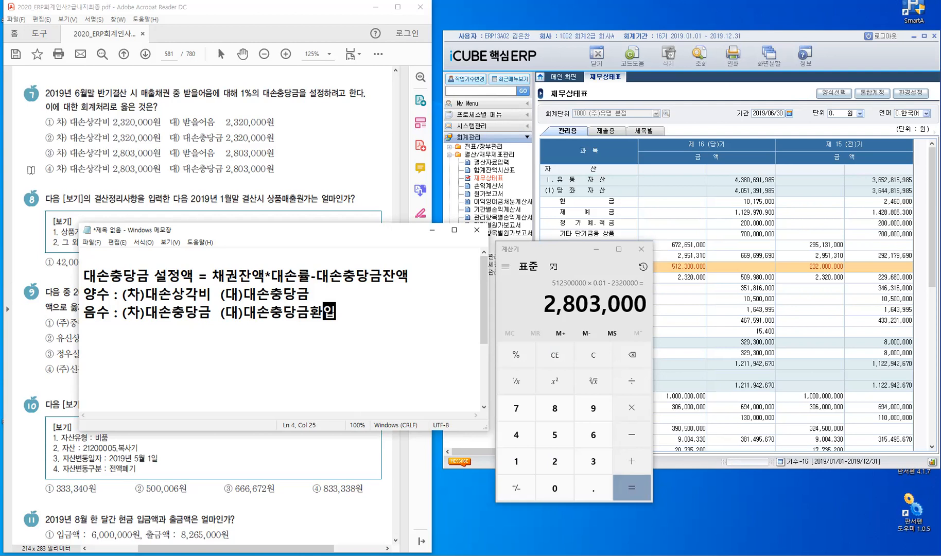
Highlight ④ as the answer to question 7 in the PDF, then clear the Calculator and put it and Notepad out of view.
left_click(56, 169)
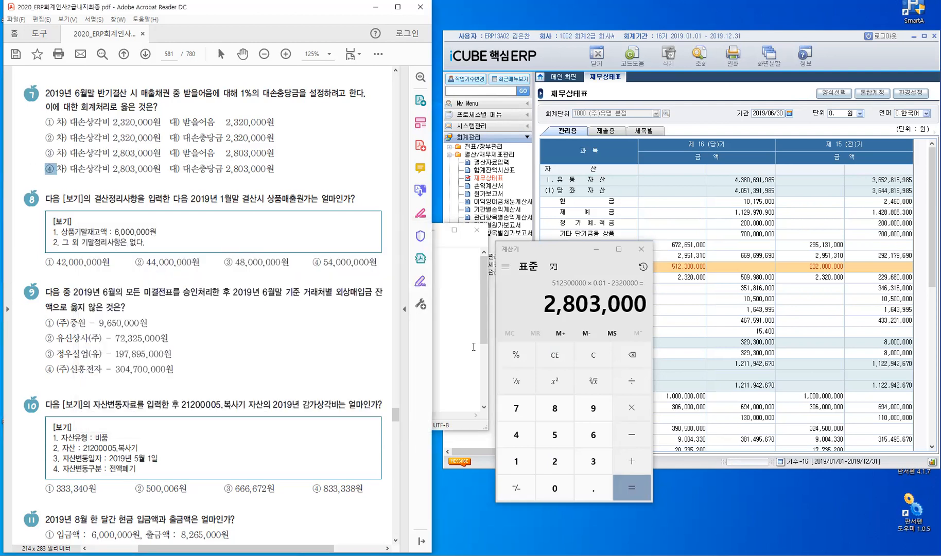
left_click(450, 366)
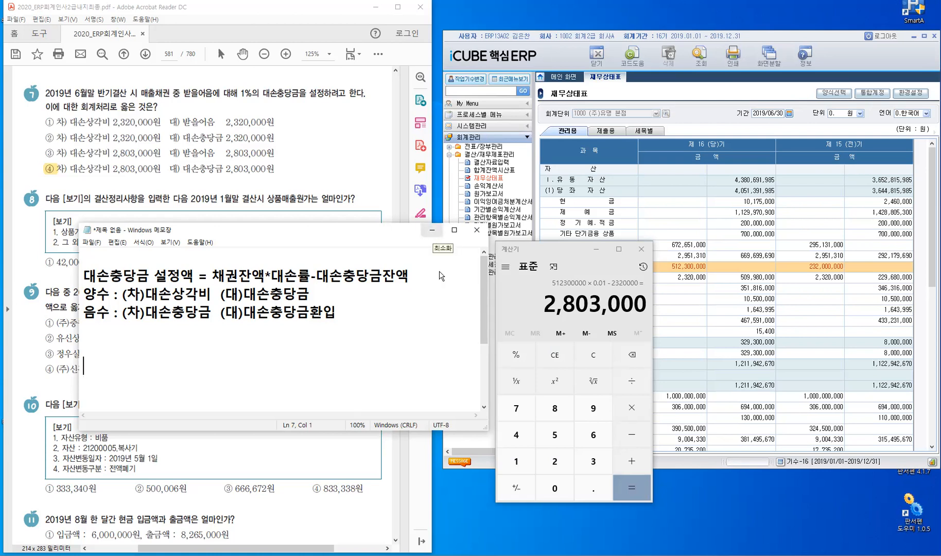
left_click(431, 230)
left_click(593, 354)
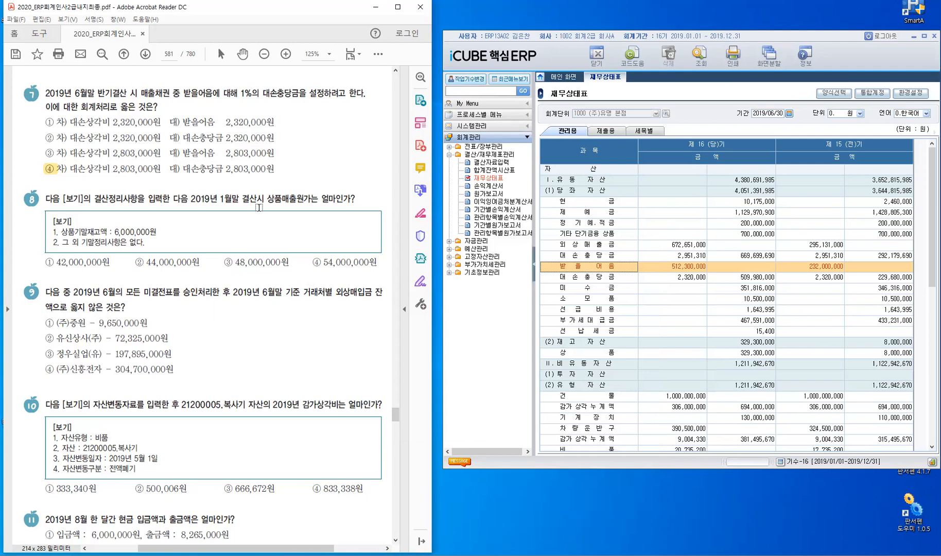
Highlight 상품매출원가는 in question 8, then open 결산자료입력 in the ERP and query the period 2019/01 to 2019/01.
double_click(295, 201)
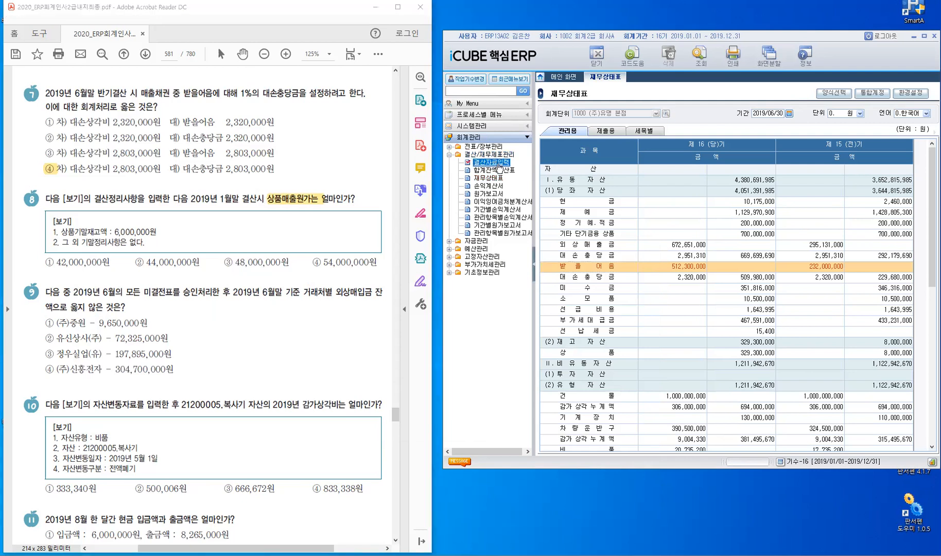
double_click(498, 165)
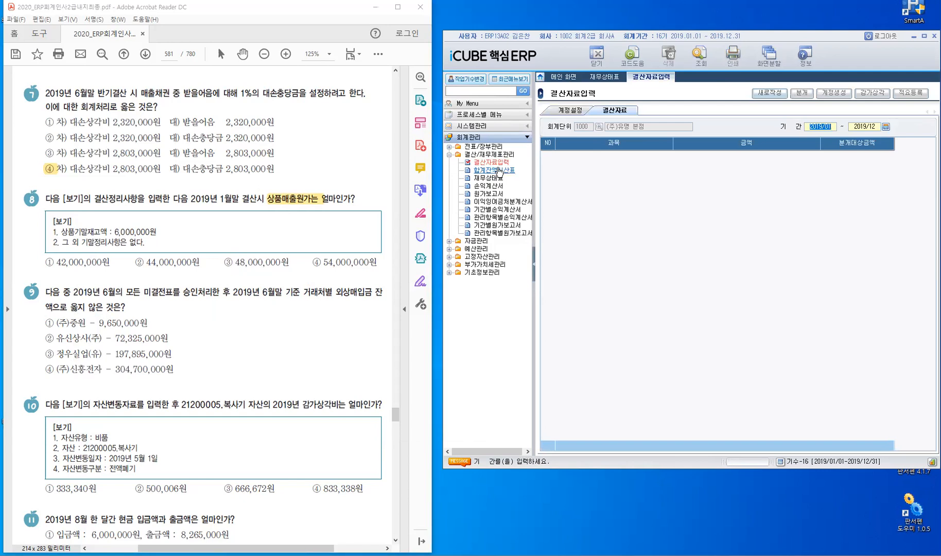
key("Return")
type("01")
key("Return")
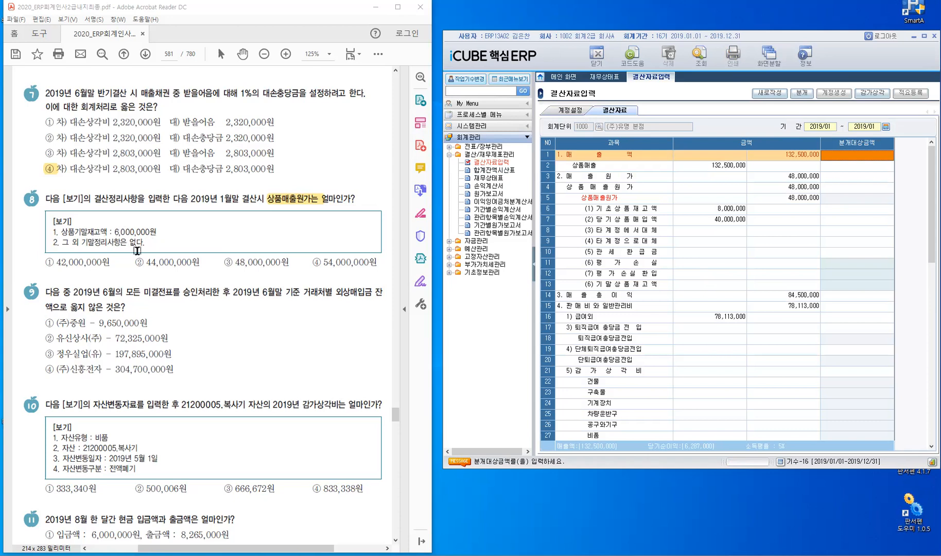
Enter 6,000,000 as the 분개대상금액 of 기말상품재고액 in 결산자료입력.
left_click(605, 190)
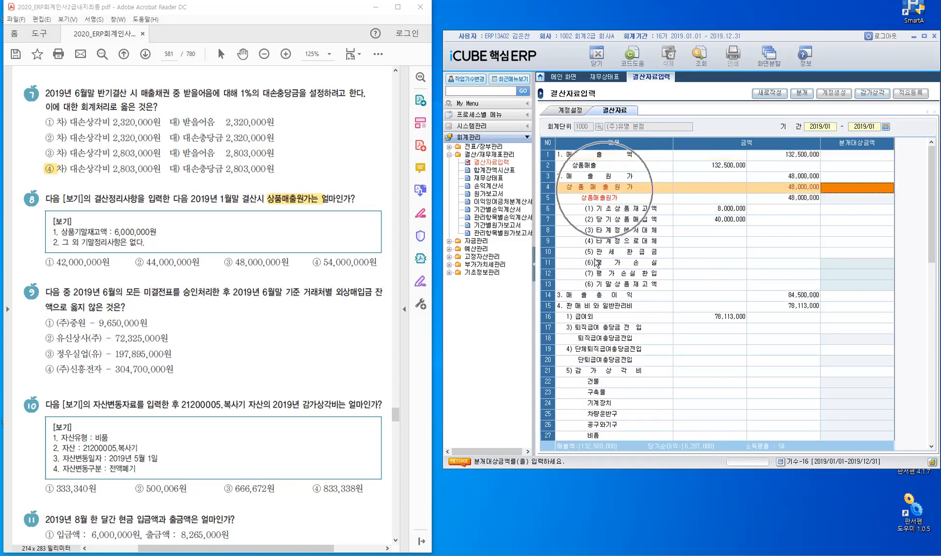
left_click(618, 285)
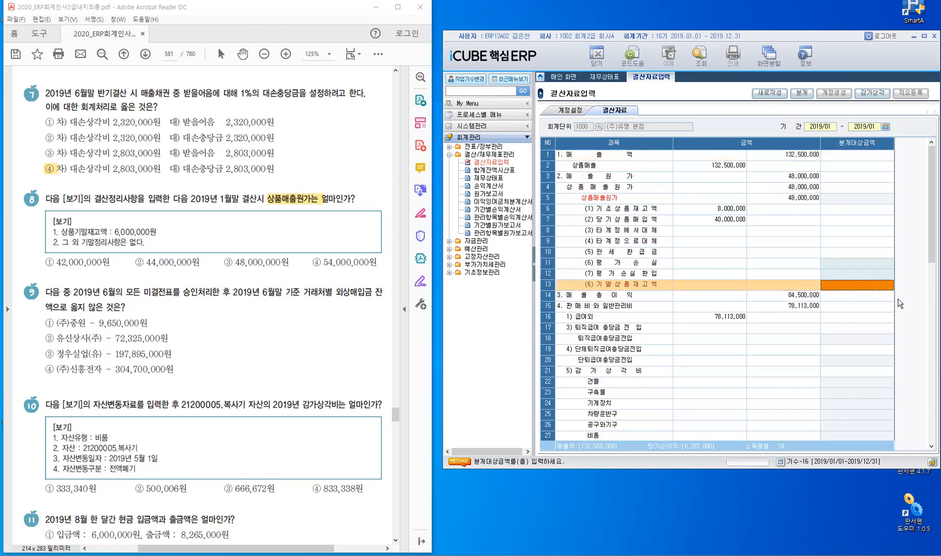
left_click(863, 289)
type("6,000,000")
key("Return")
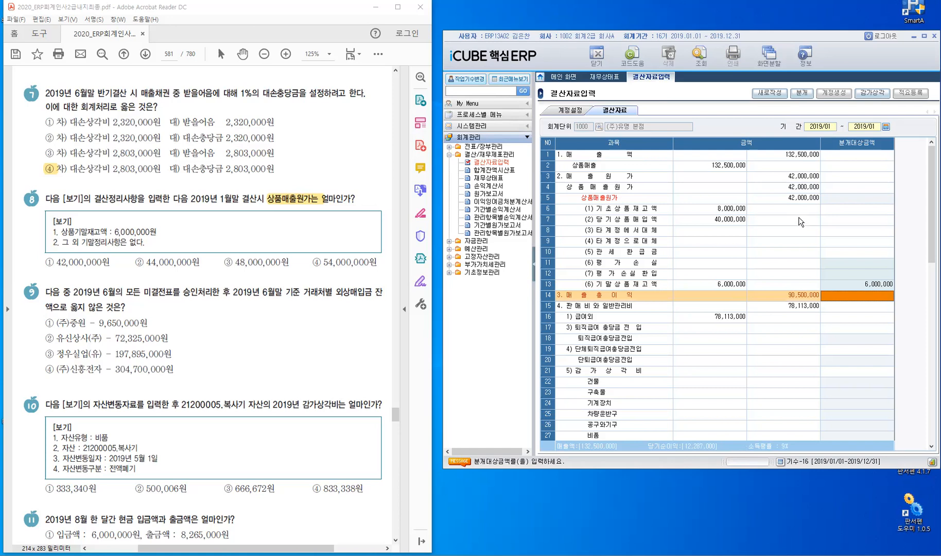
Enter 42,000,000 as the 상품매출원가 amount in 프로젝트 및 부서별 금액조정 and close the dialog.
left_click(872, 200)
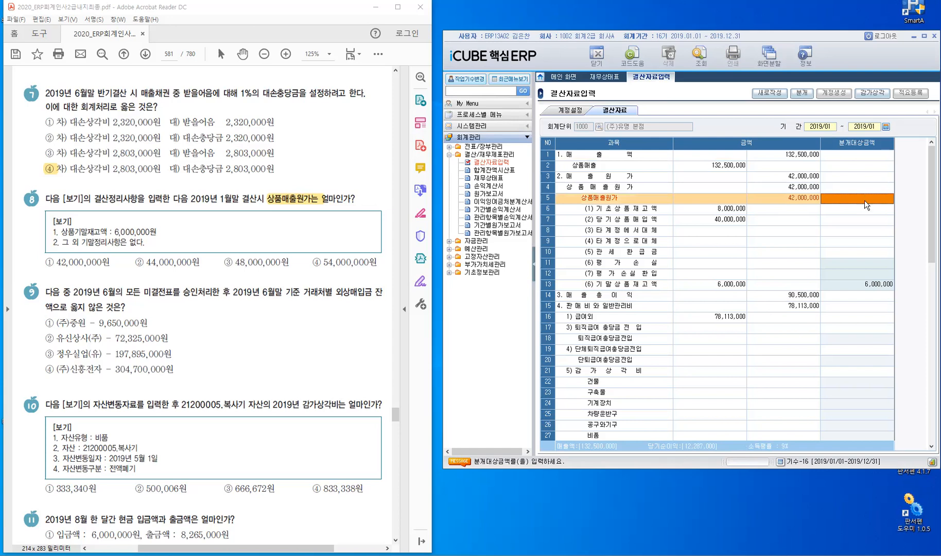
double_click(864, 199)
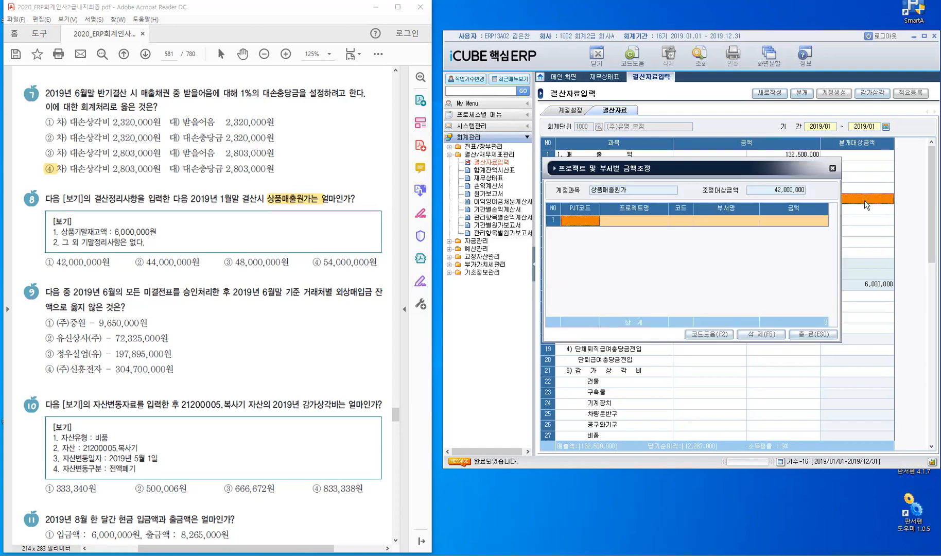
left_click_drag(745, 168, 748, 214)
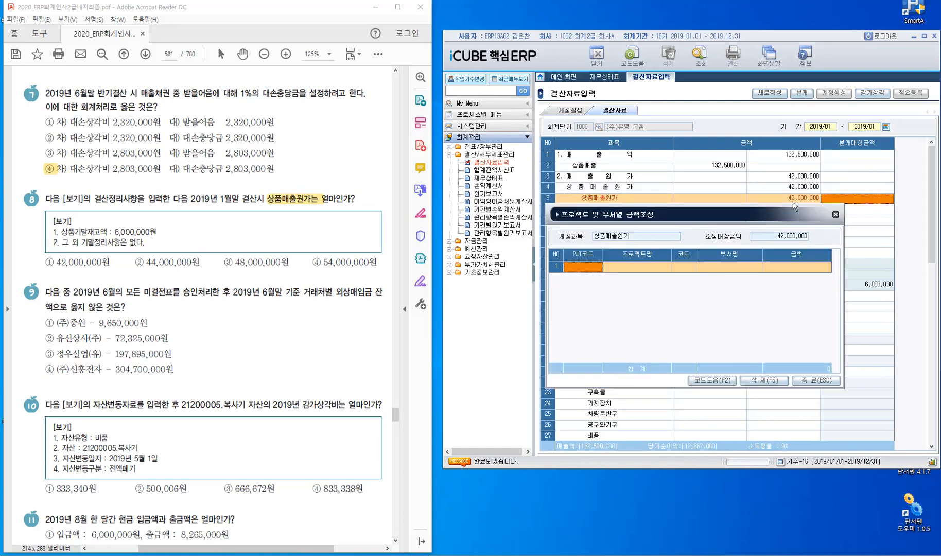
left_click(796, 267)
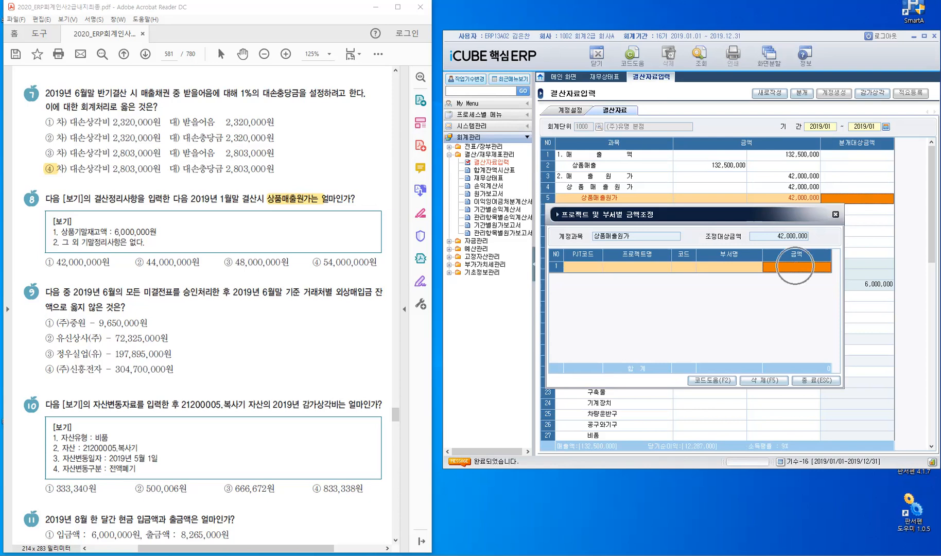
key("Return")
key("Return")
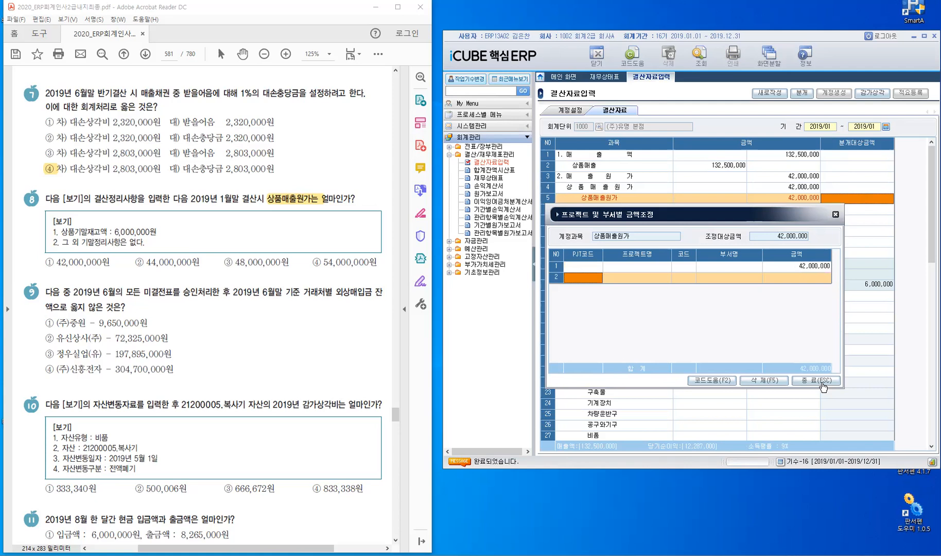
key("Escape")
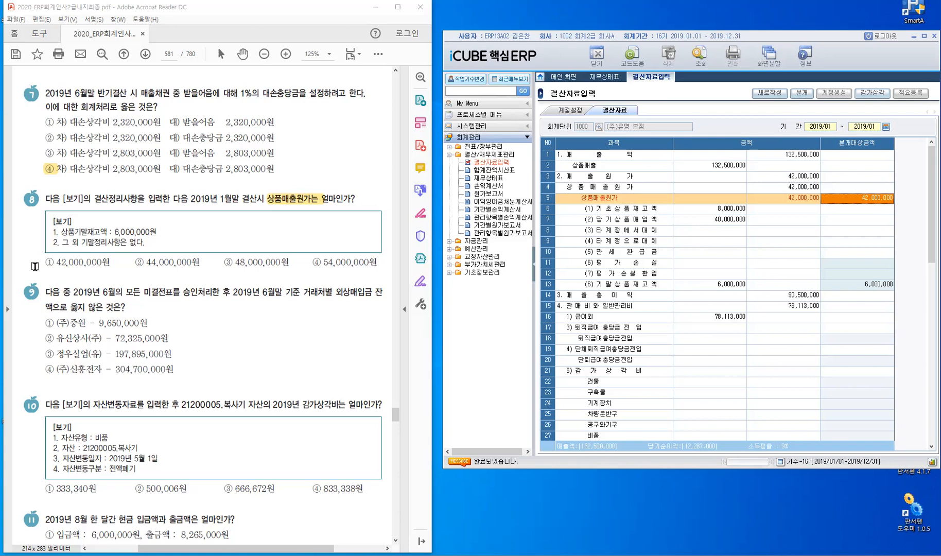
Highlight ① as the answer to question 8, and highlight 모든 미결전표를 승인처리한 and 거래처별 외상매입금 잔 in question 9.
left_click_drag(38, 262, 51, 264)
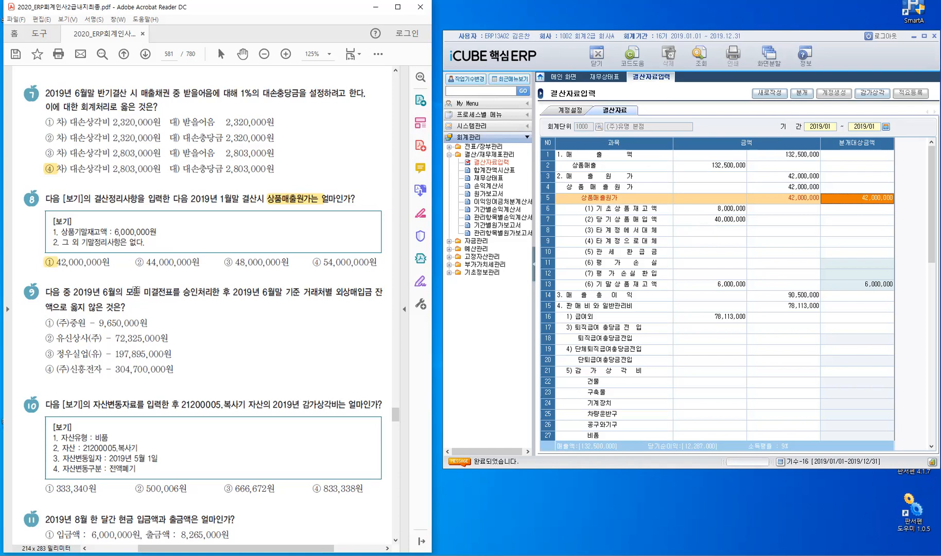
left_click_drag(128, 293, 190, 294)
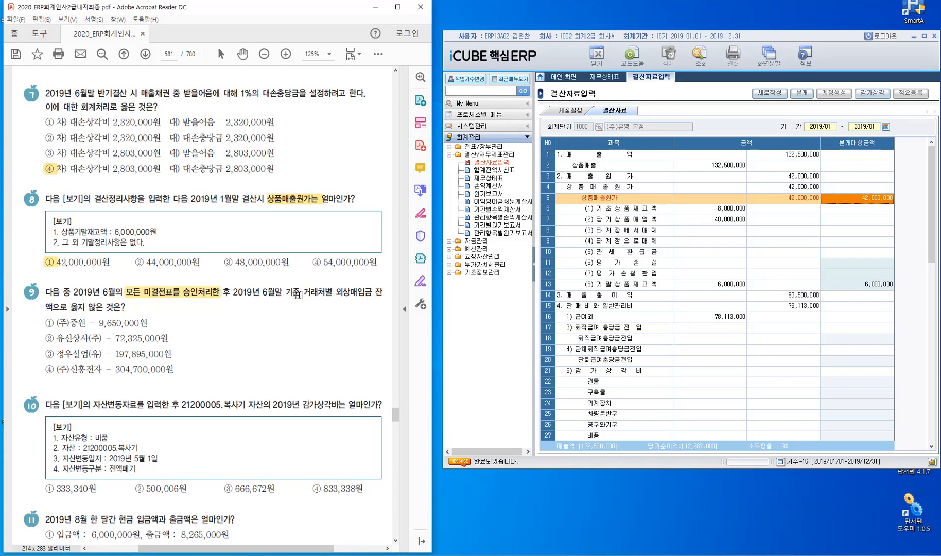
left_click_drag(303, 295, 379, 292)
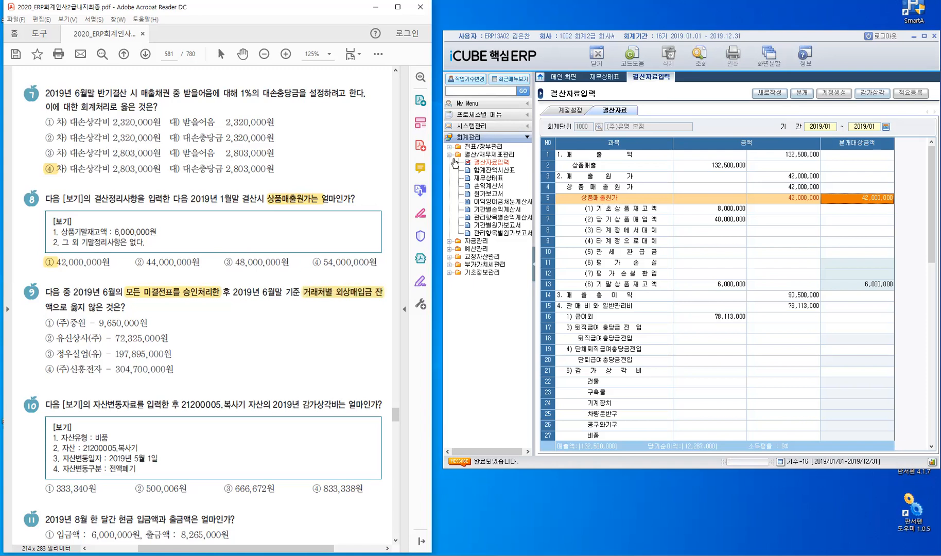
Open 전표승인해제 under 전표/장부관리 and clear the 결의부서 range and the 작성자 filter.
double_click(477, 155)
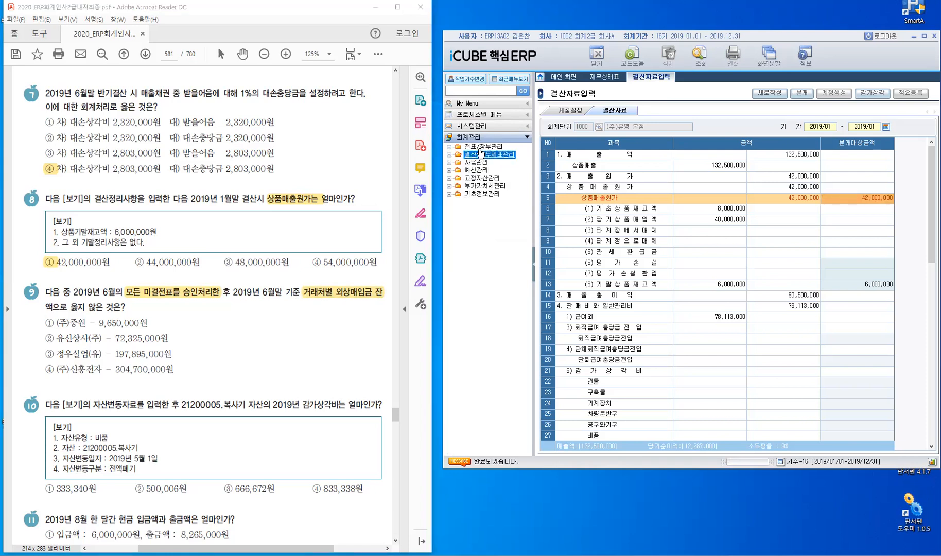
double_click(480, 147)
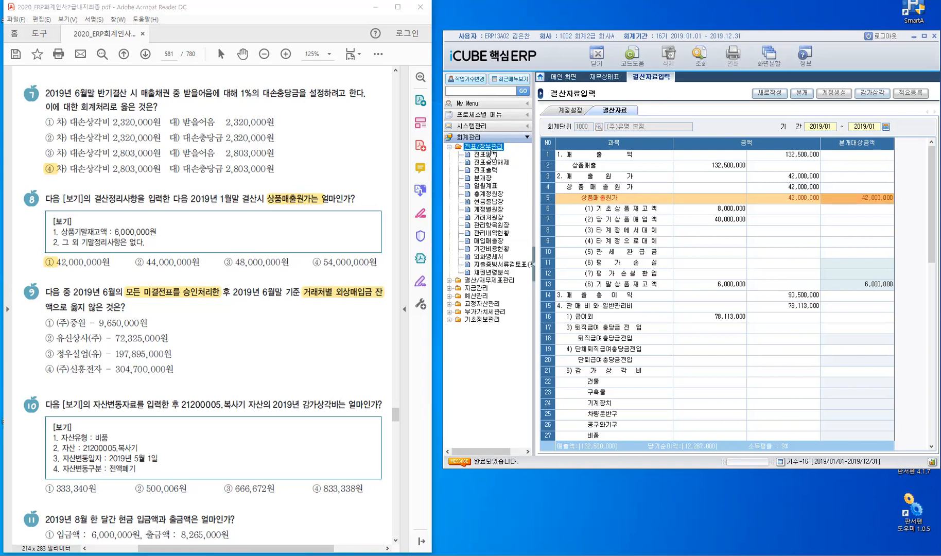
double_click(493, 162)
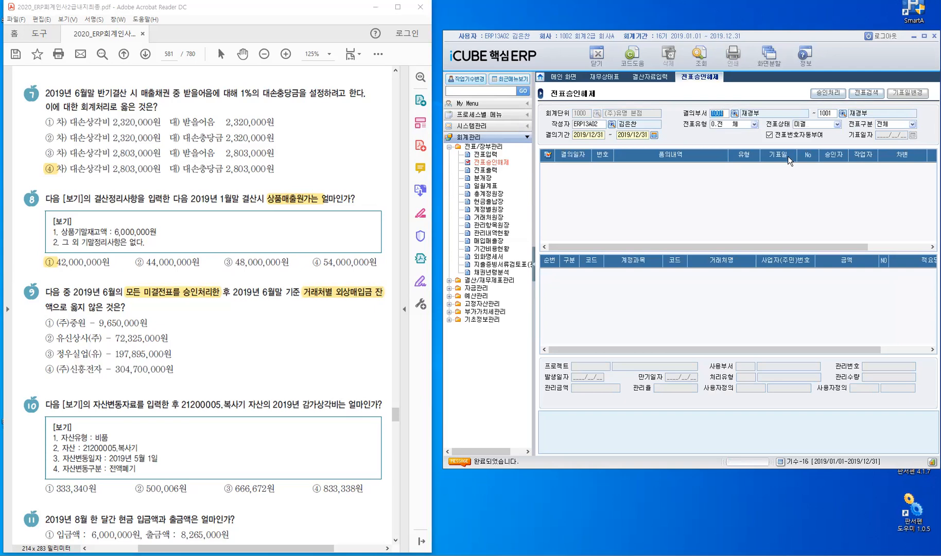
key("BackSpace")
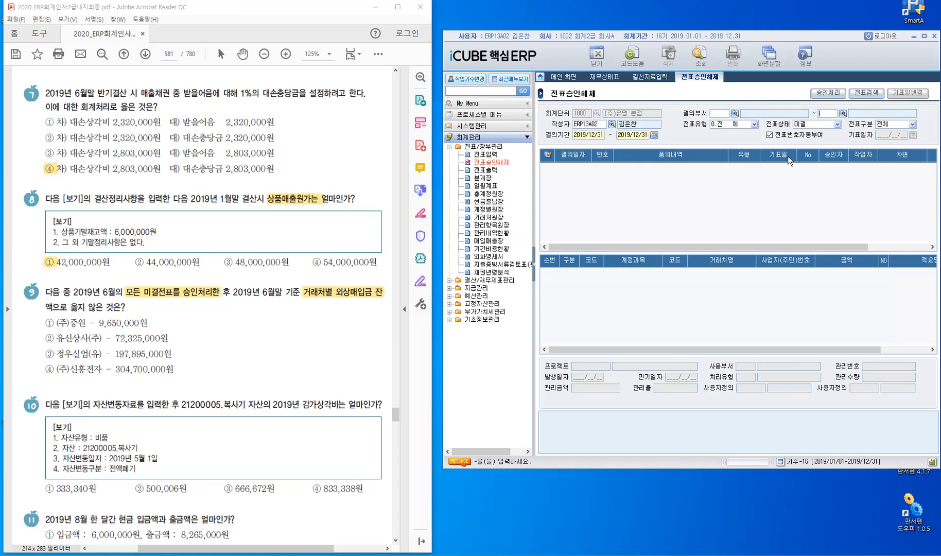
key("Return")
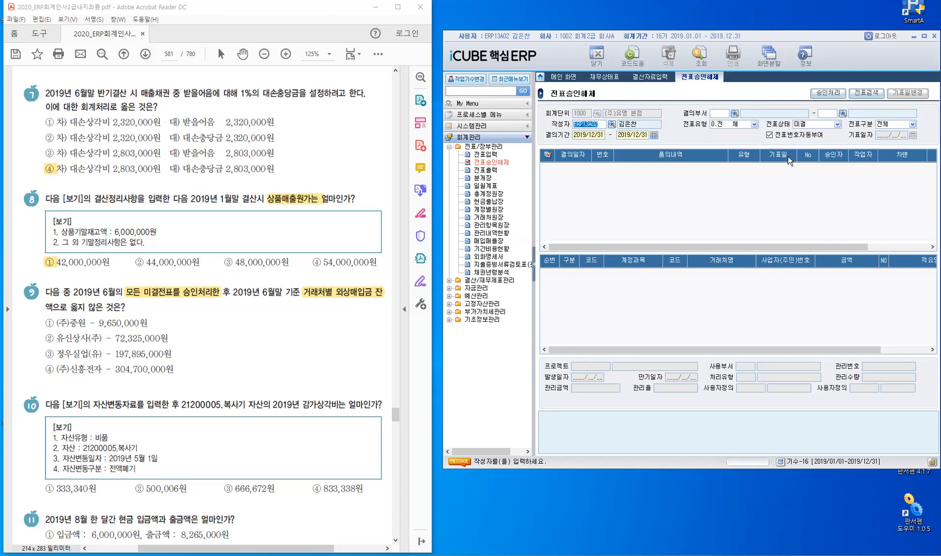
key("BackSpace")
key("Return")
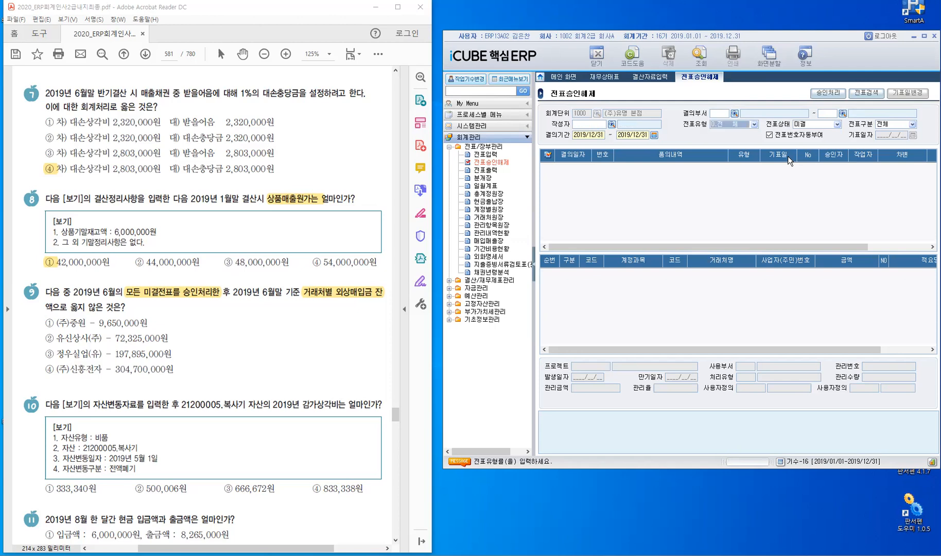
Query the 미결 slips of all types for the 결의기간 2019/06/01 to 2019/06/30.
key("Return")
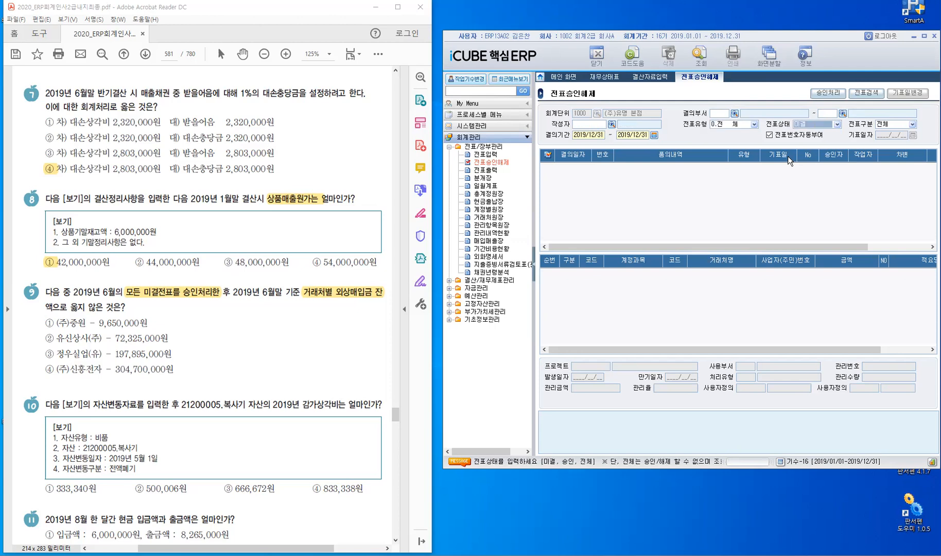
key("Return")
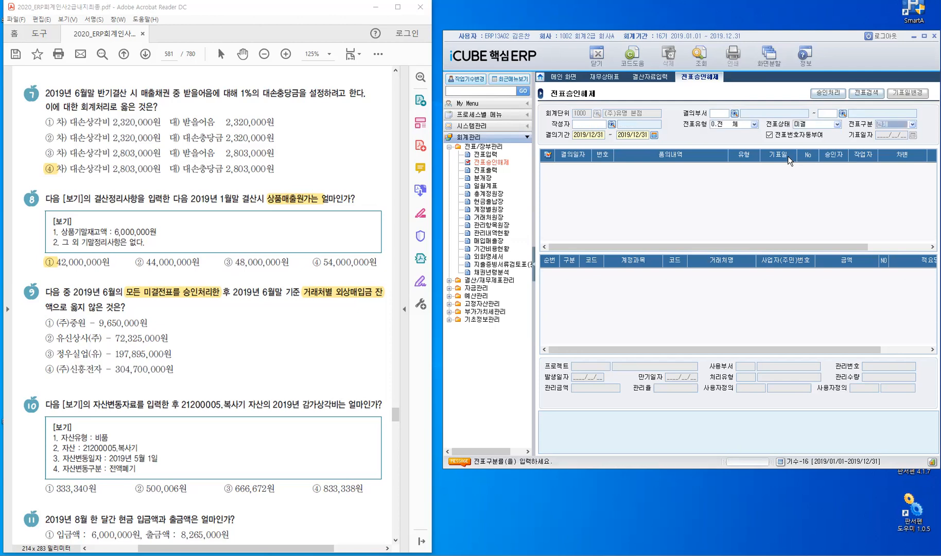
key("Return")
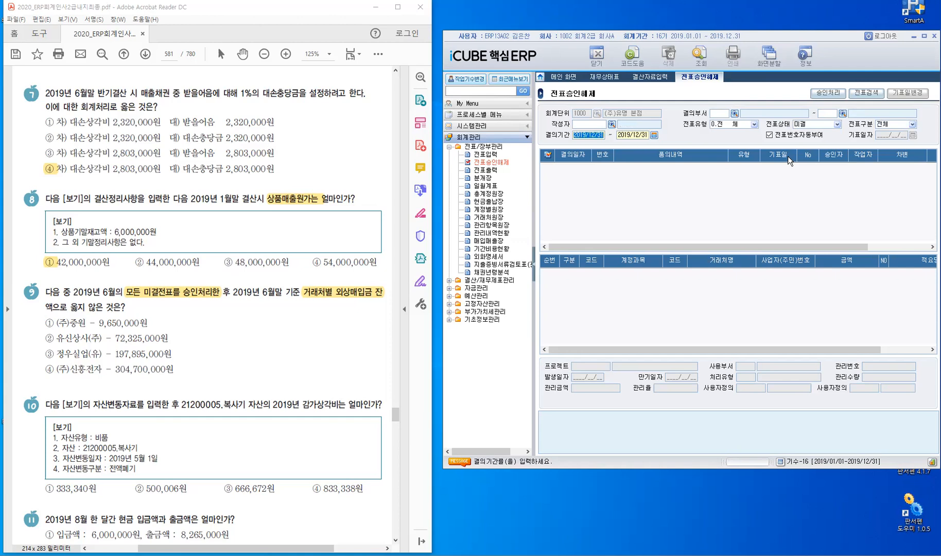
type("2019/")
type("06/01")
key("Return")
type("2019/06/306")
key("Return")
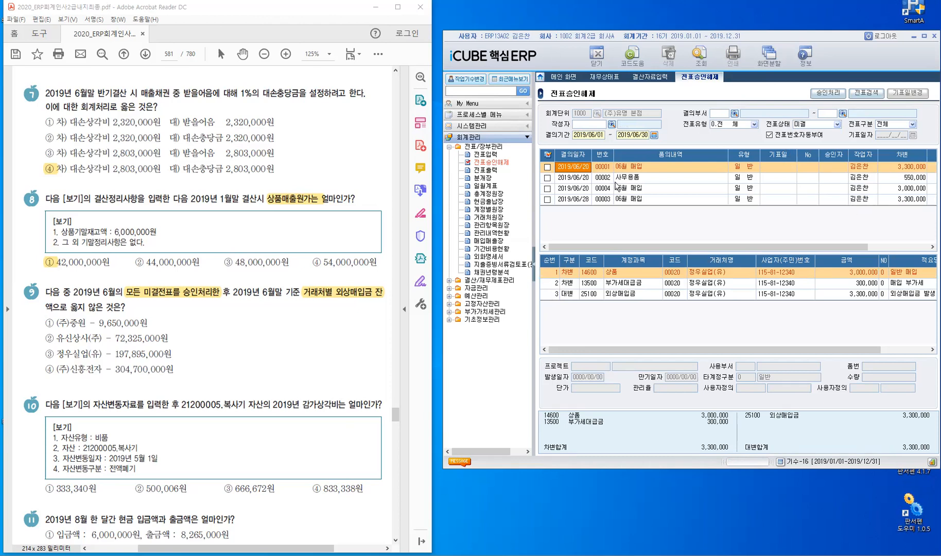
Select all the listed June slips and approve them with 승인처리.
left_click(548, 155)
left_click(830, 93)
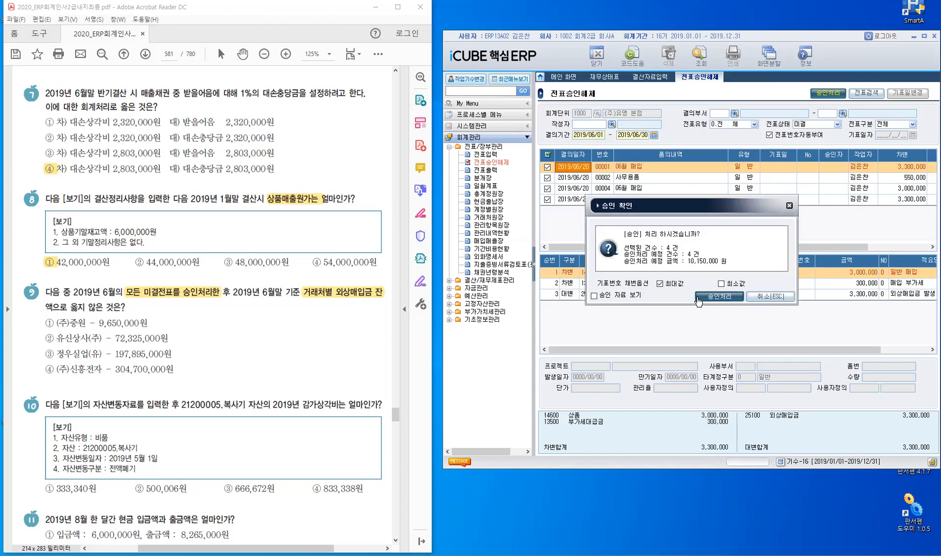
left_click(714, 297)
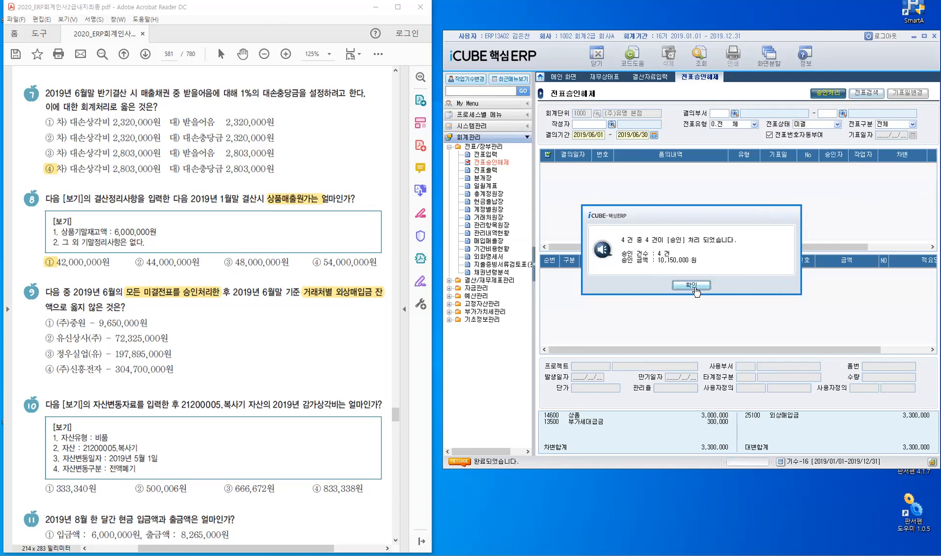
key("Return")
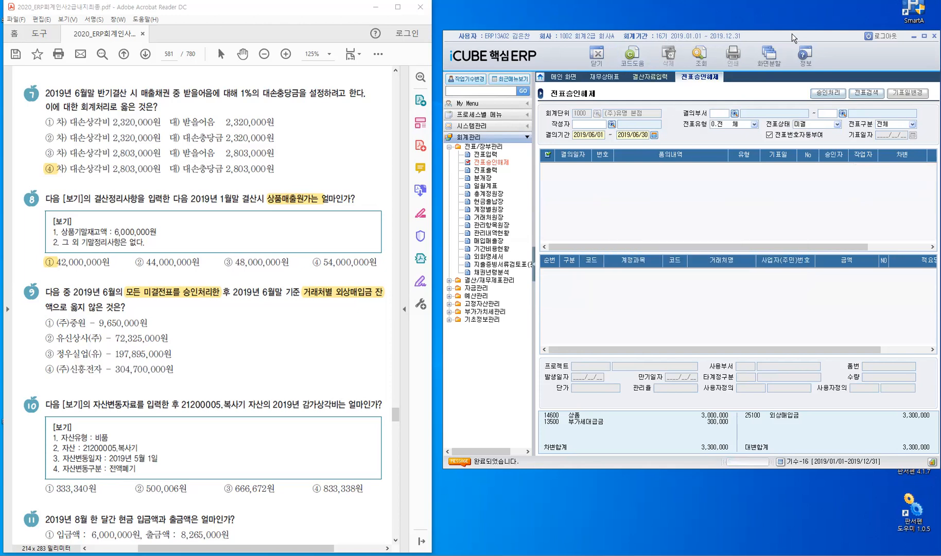
Open 거래처원장 and set the account range to 25100 외상매입금 and the 기표기간 to 2019/01/01 through 2019/06/30.
left_click_drag(790, 33, 790, 33)
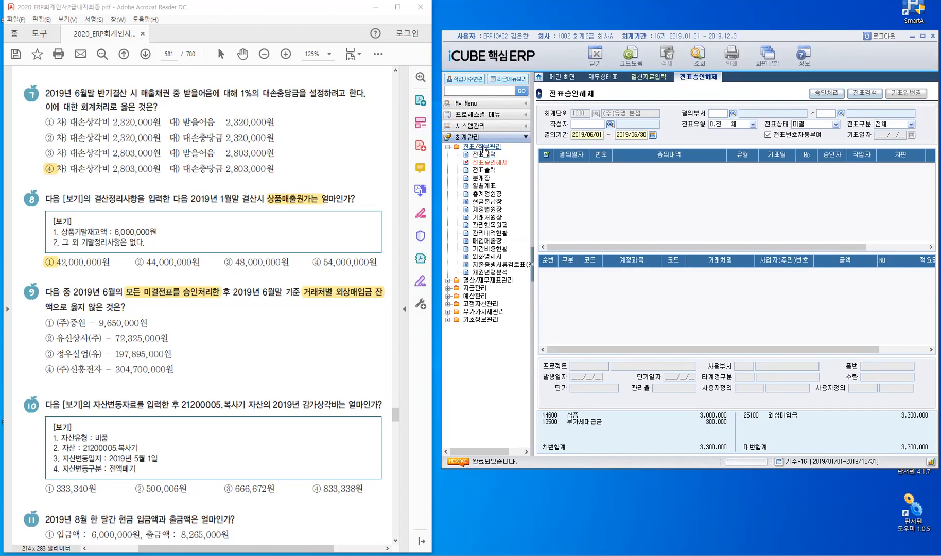
left_click(483, 217)
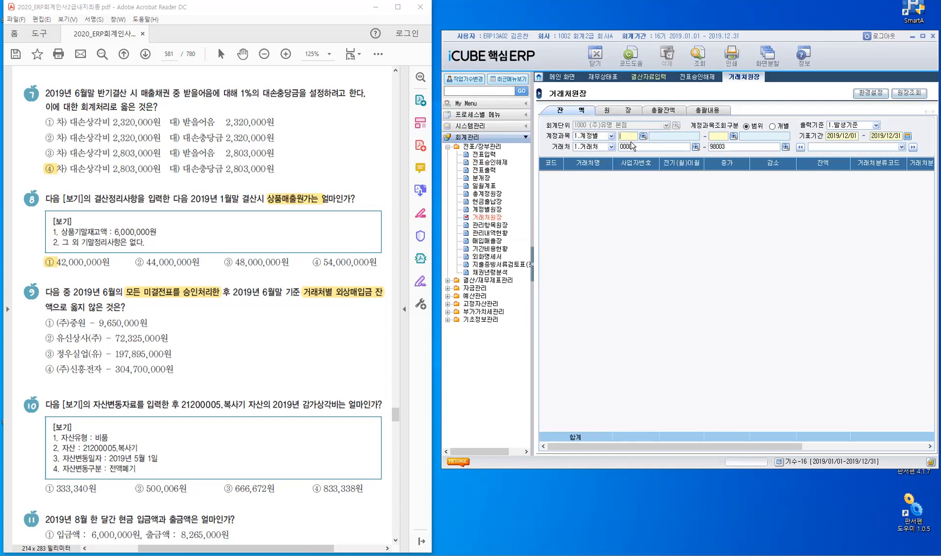
type("25100")
key("Return")
key("Return")
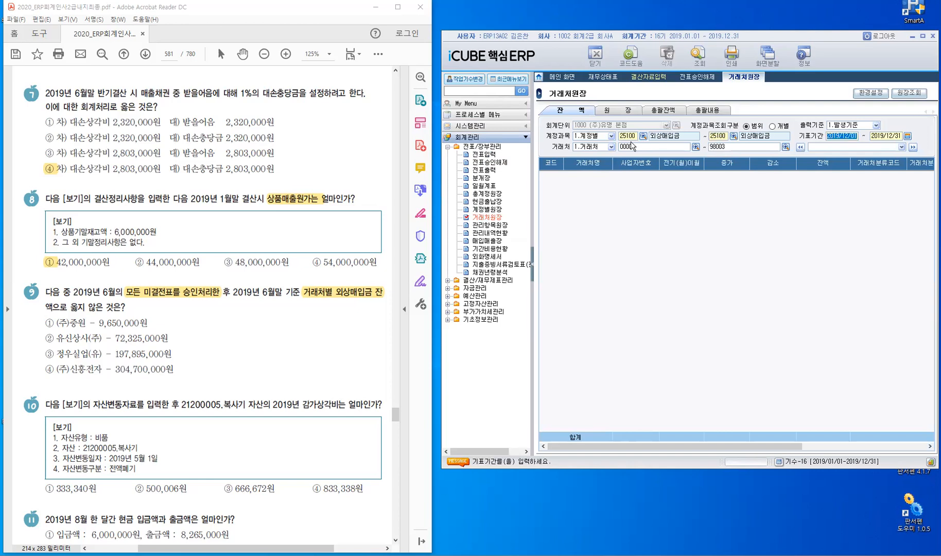
type("201")
type("9010")
type("1201")
type("906")
type("30")
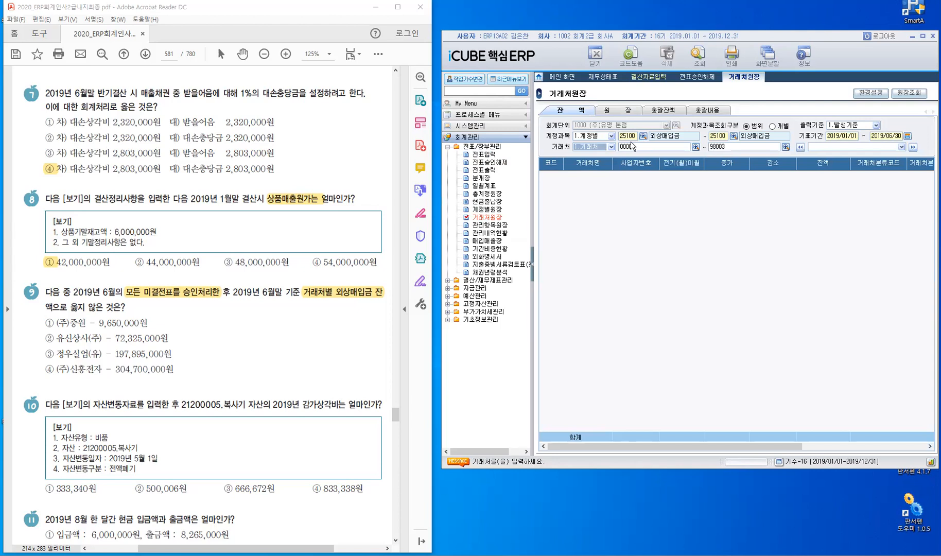
Set the 거래처 range from 00001 to 98003 신안카드 and query the 외상매입금 balances by 거래처.
left_click(633, 145)
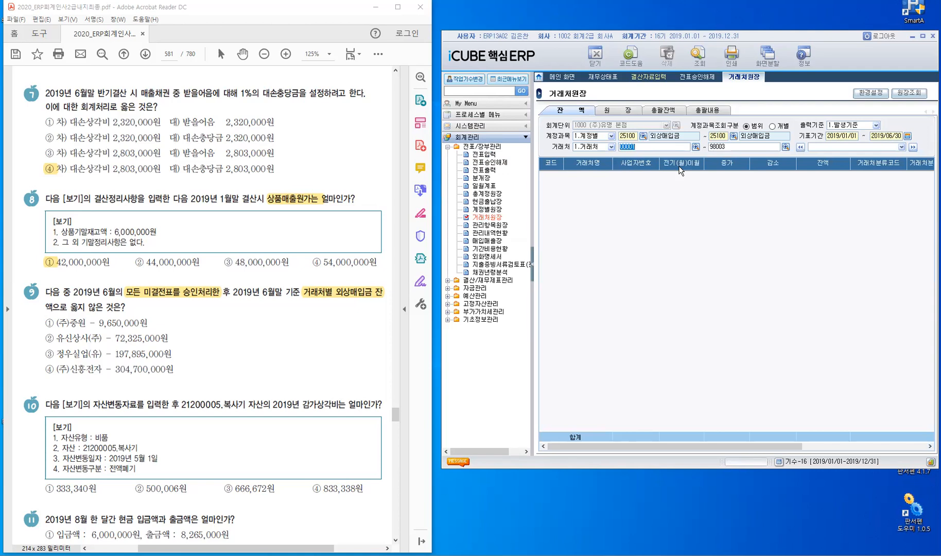
key("F2")
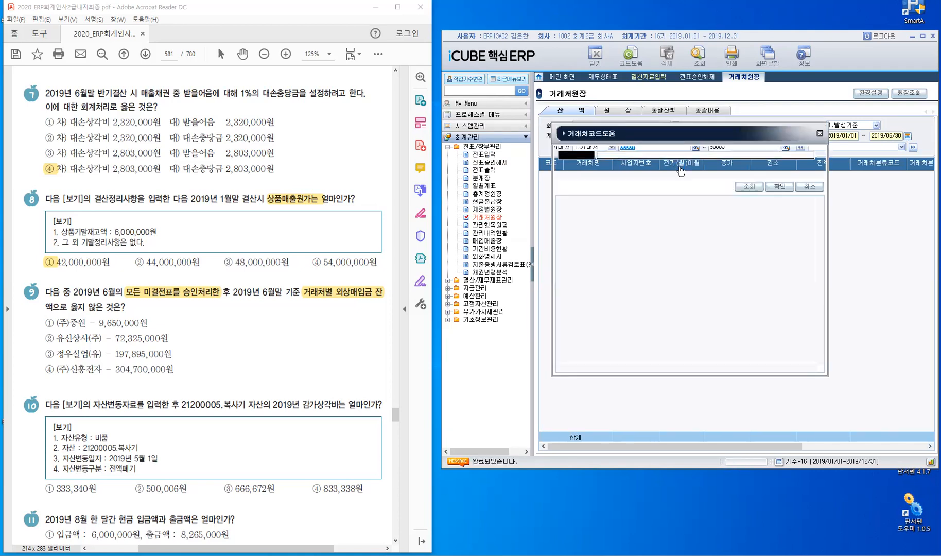
key("Return")
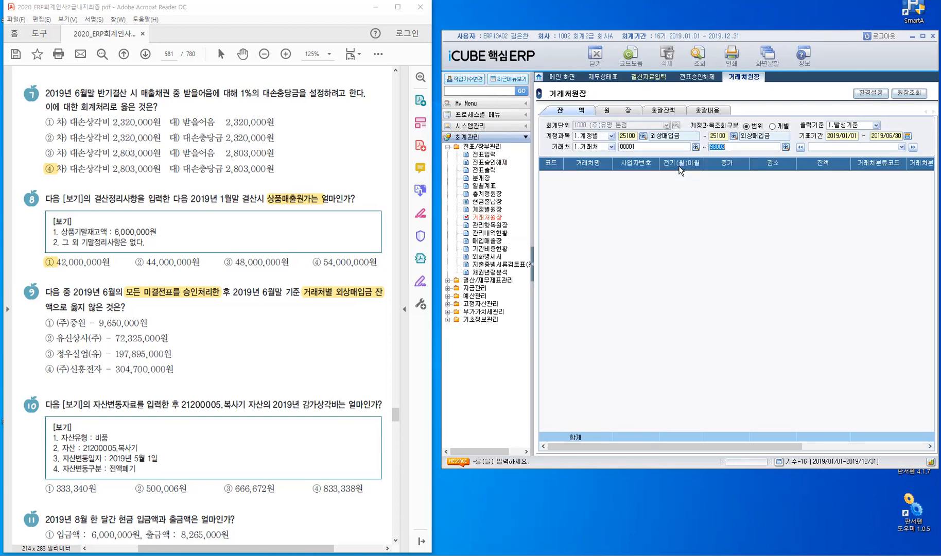
key("F2")
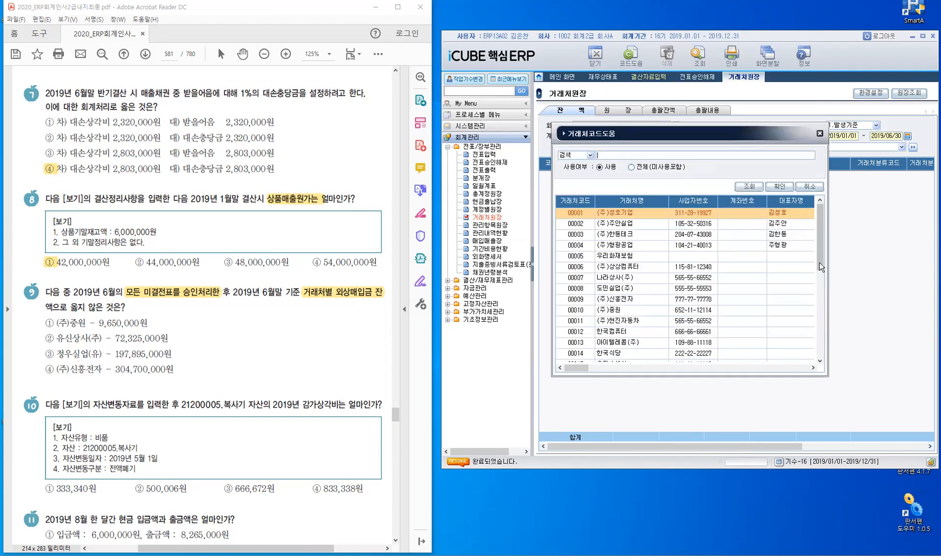
scroll(633, 359, "down", 5)
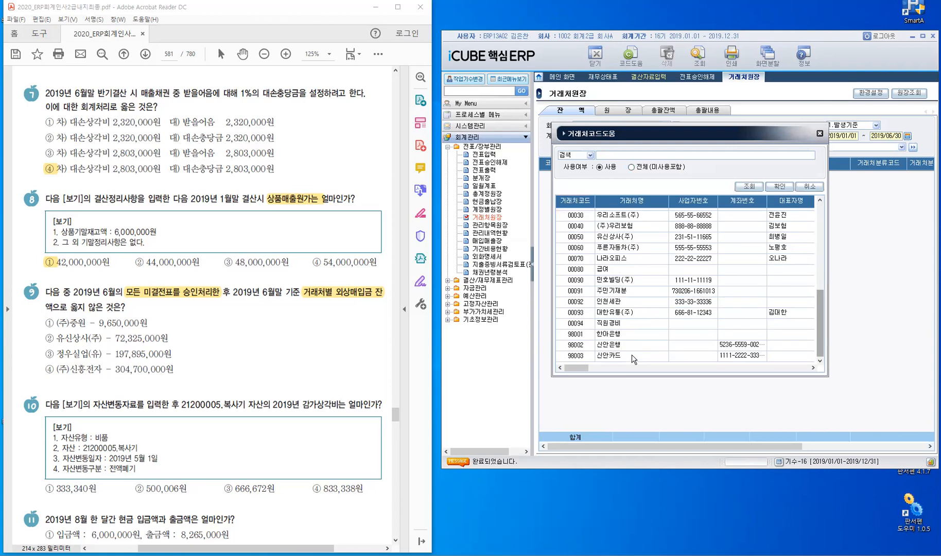
double_click(633, 356)
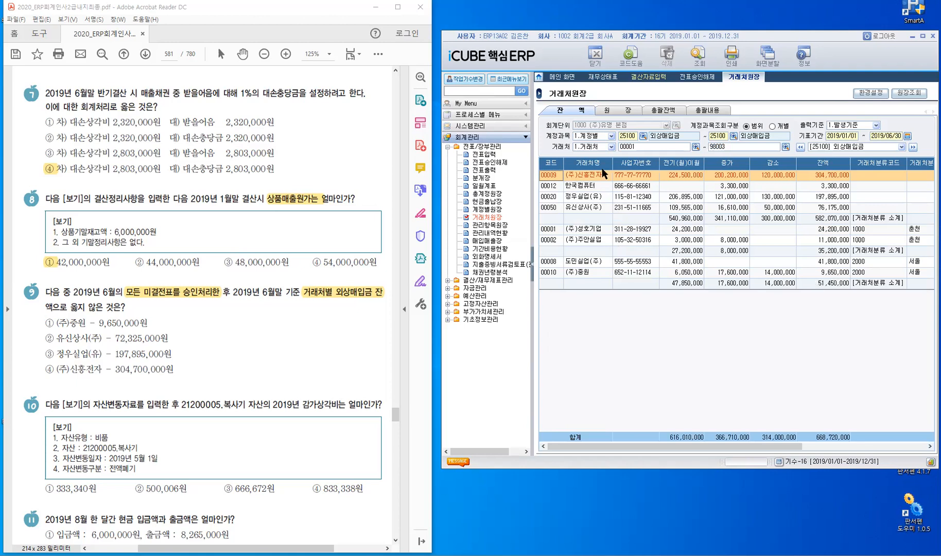
Turn off the 거래처분류코드 소계 in the 정렬 및 소계 settings of the 거래처원장 balance list and apply it.
left_click(597, 274)
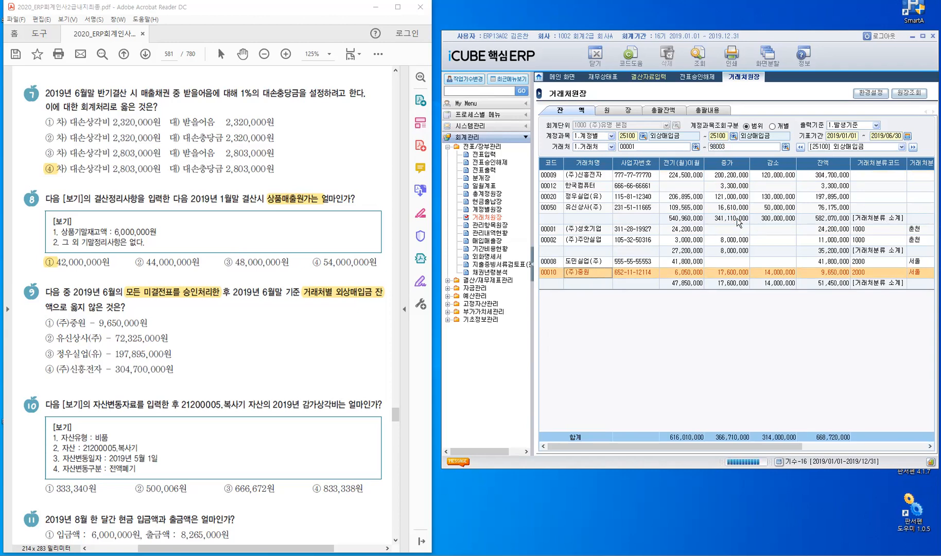
right_click(725, 224)
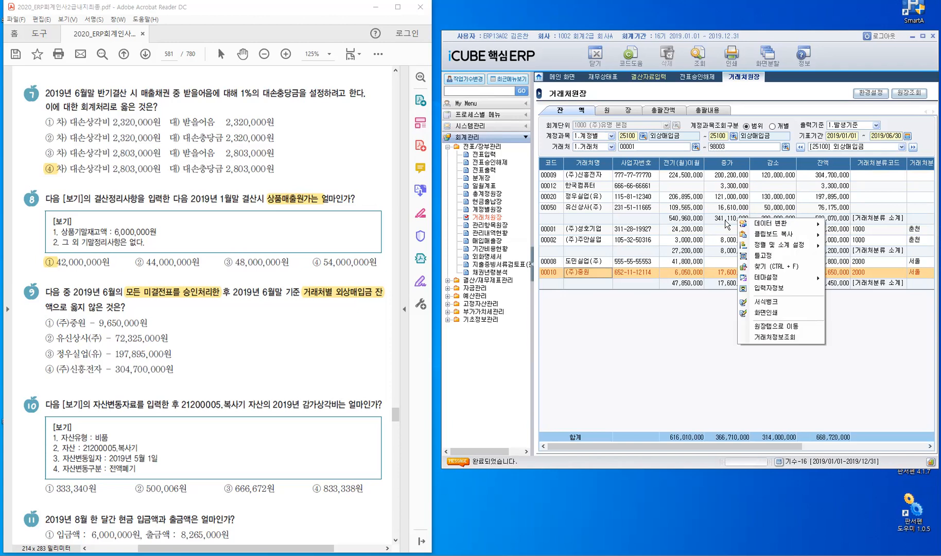
mouse_move(782, 246)
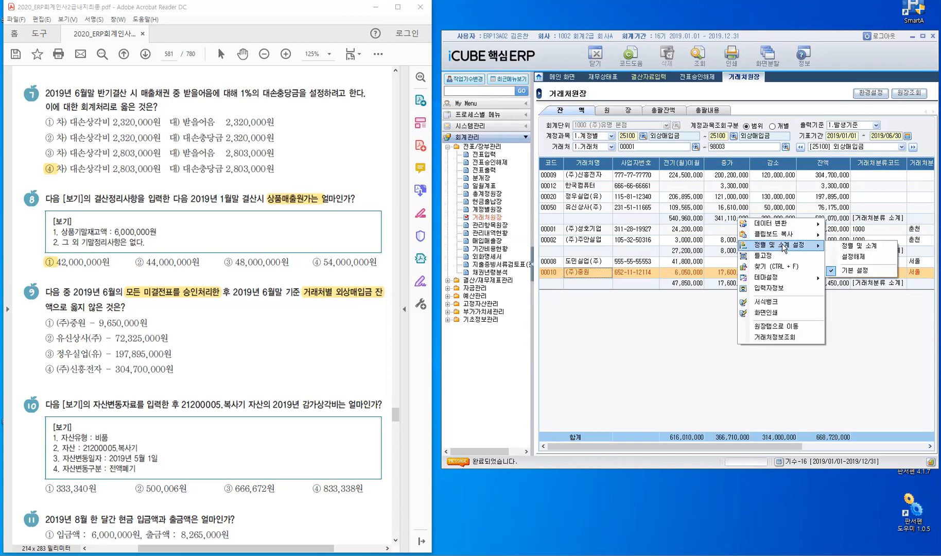
left_click(844, 248)
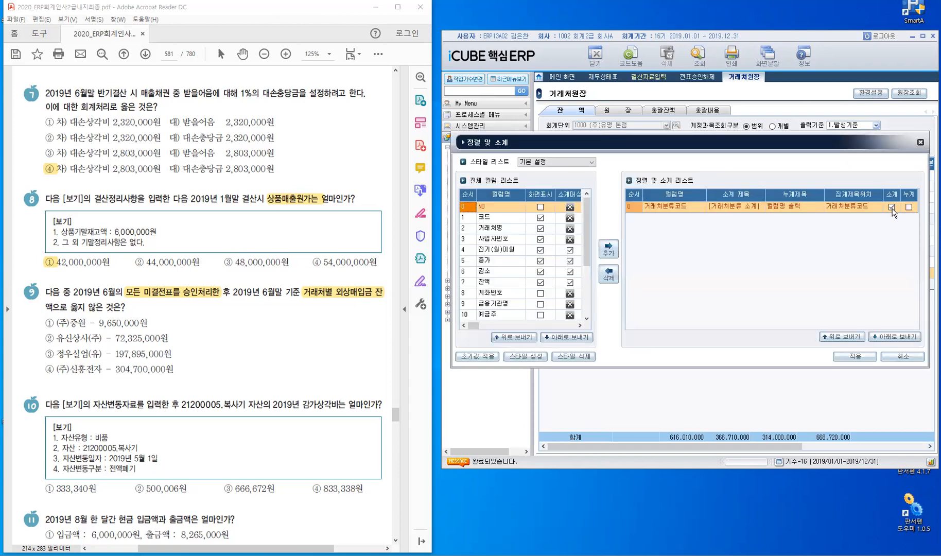
left_click(891, 207)
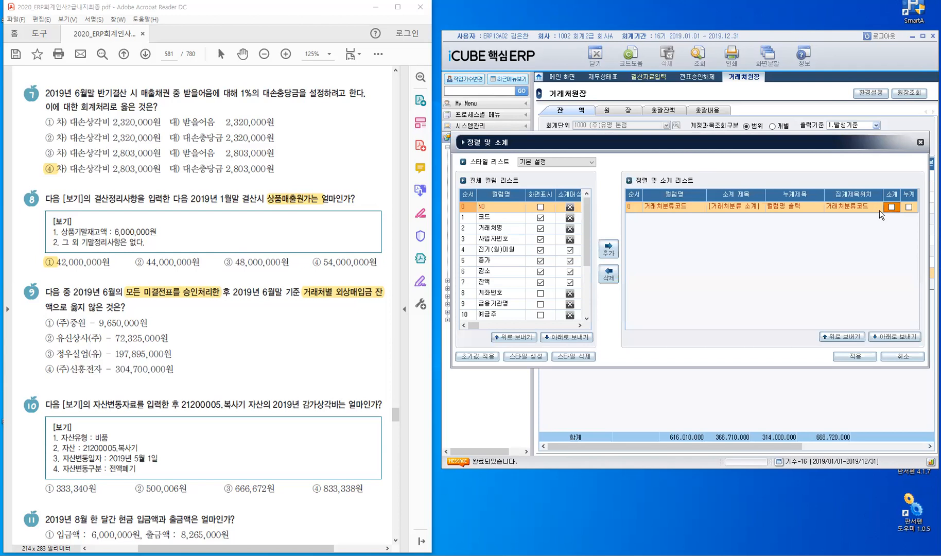
left_click(854, 355)
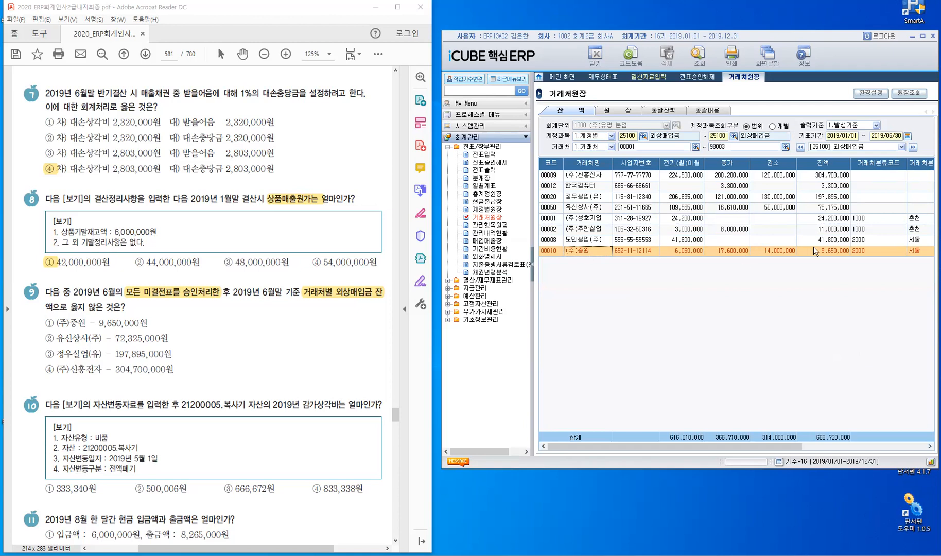
Compare the 거래처 balances with question 9's choices and highlight answer ② for 유신상사(주) in the PDF.
left_click(829, 251)
left_click(818, 207)
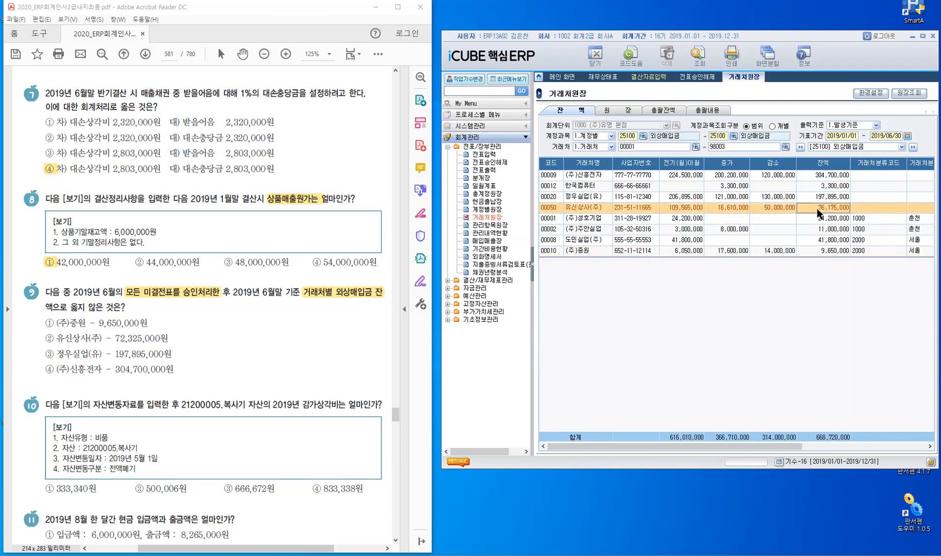
left_click(819, 213)
double_click(53, 338)
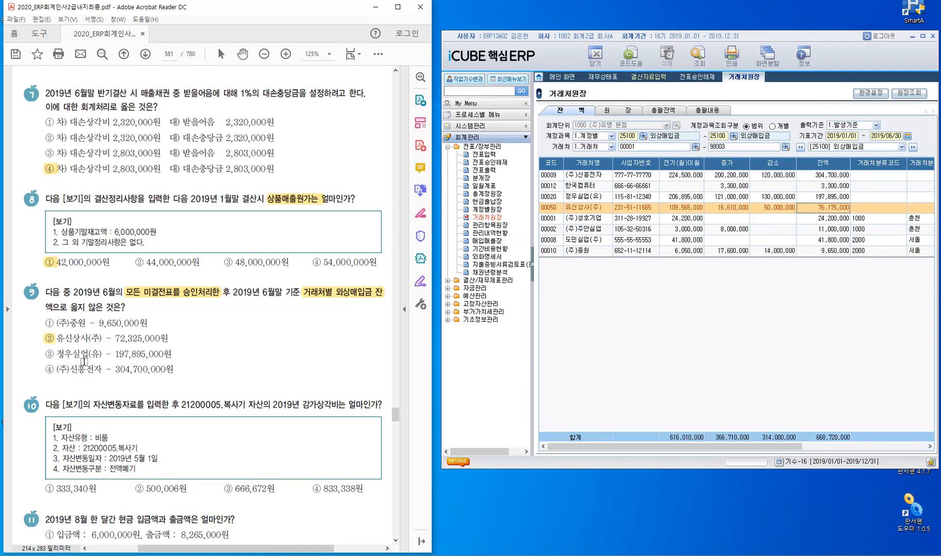
left_click(600, 197)
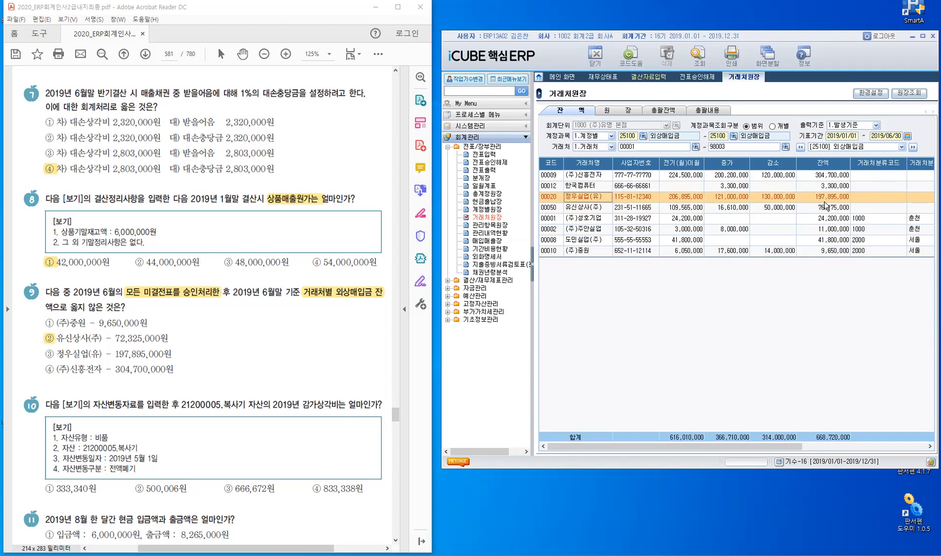
key("Up")
key("Up")
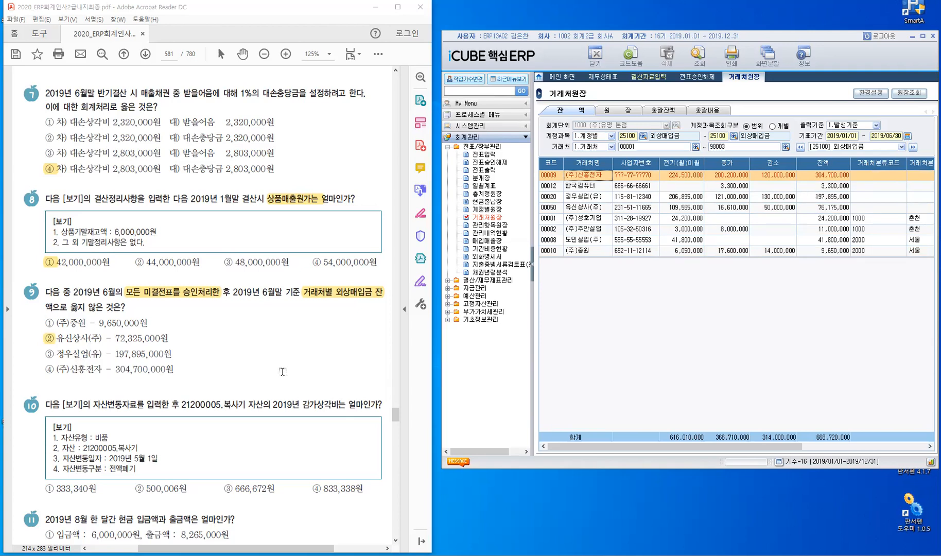
Highlight the phrases 자산변동자료를 입력한 and 감가상각 in question 10 of the PDF.
scroll(282, 370, "down", 5)
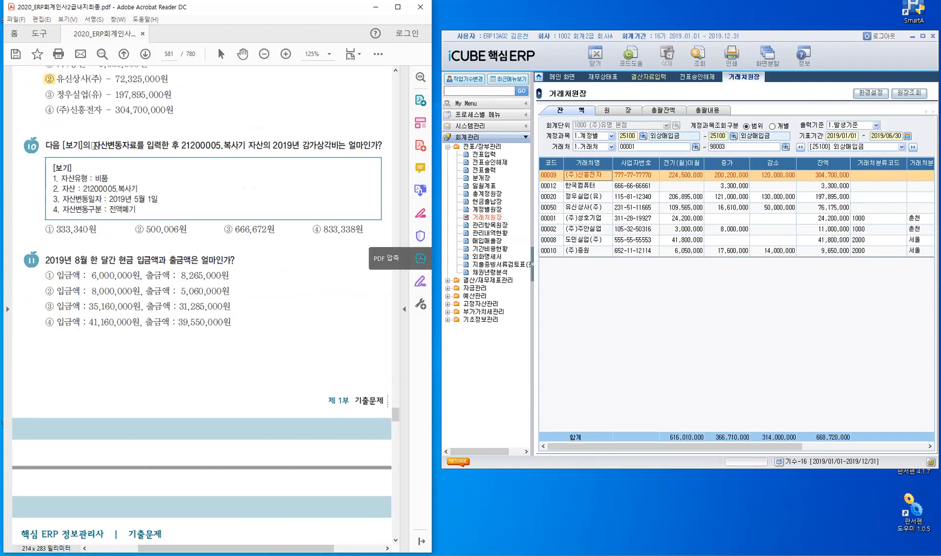
left_click_drag(93, 146, 165, 154)
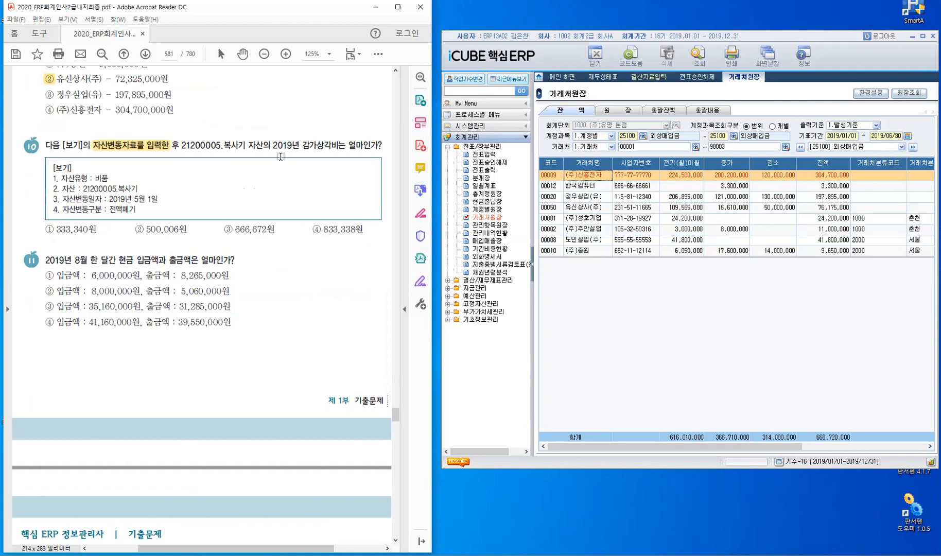
left_click_drag(303, 146, 332, 145)
Open 고정자산등록, list the assets of 자산유형 21200 비품, and hide the menu tree to widen the list.
double_click(481, 146)
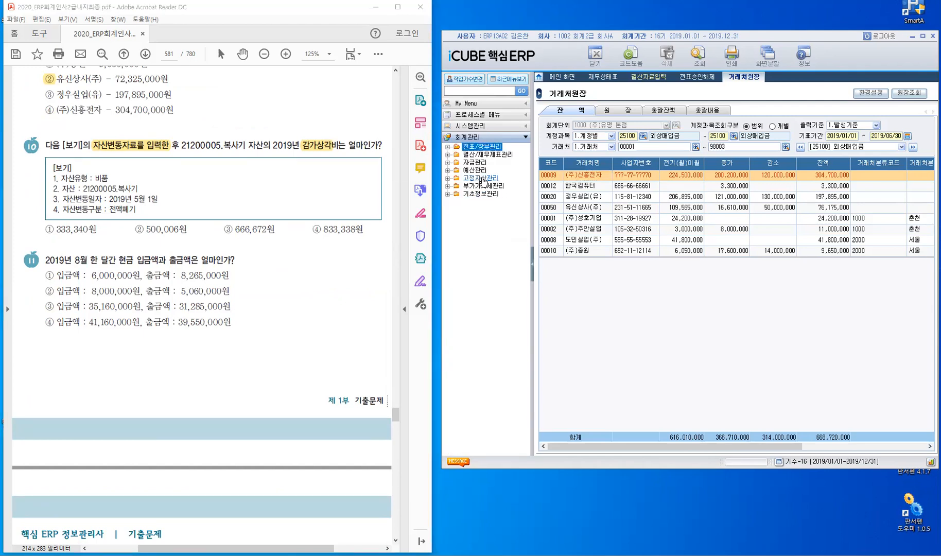
double_click(481, 178)
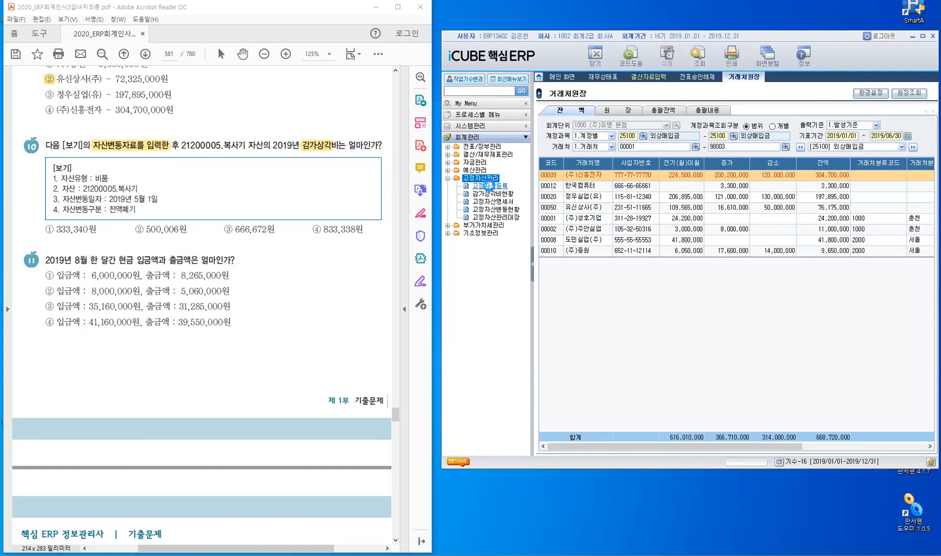
left_click(489, 185)
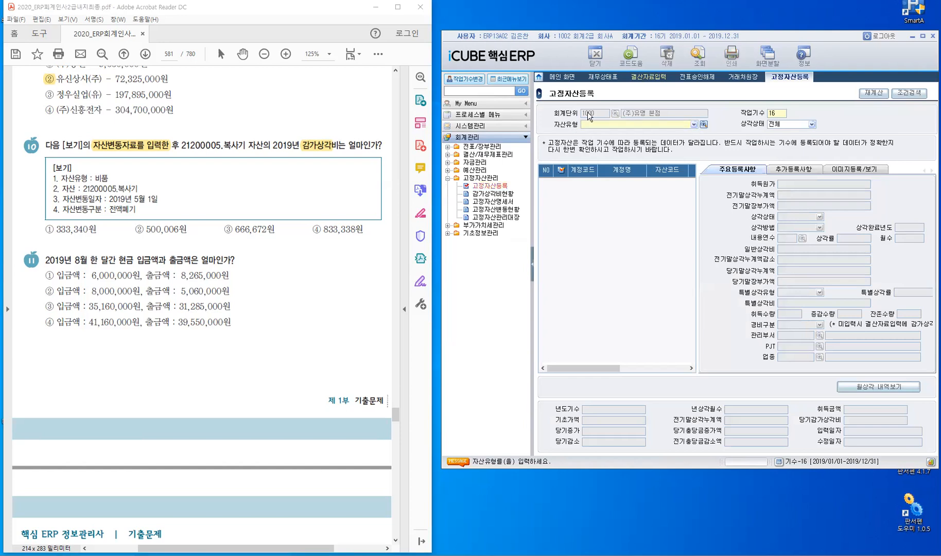
type("21200 비품")
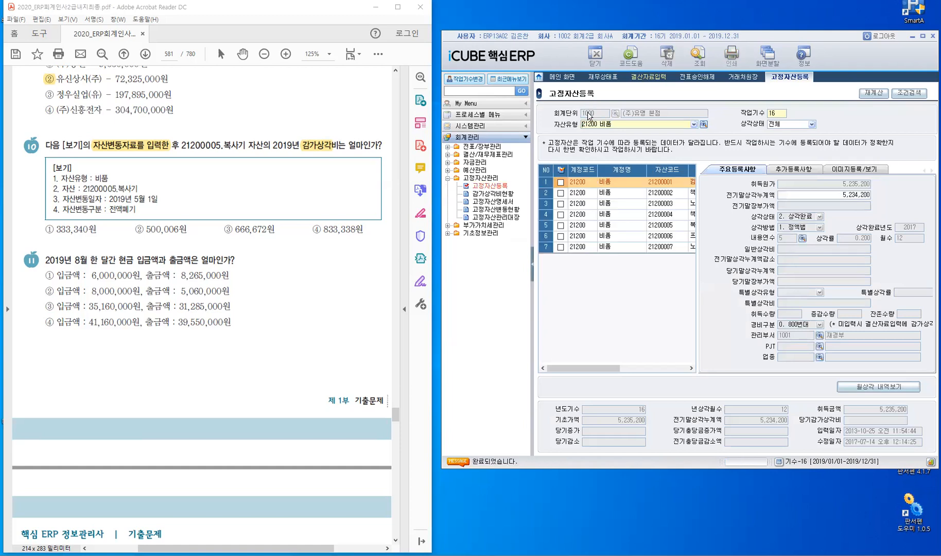
key("Return")
key("Return")
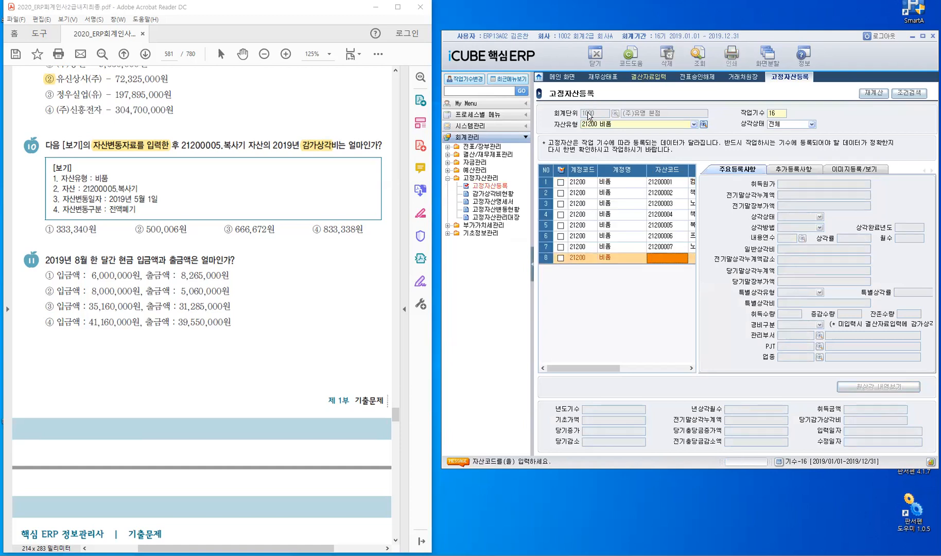
left_click(533, 269)
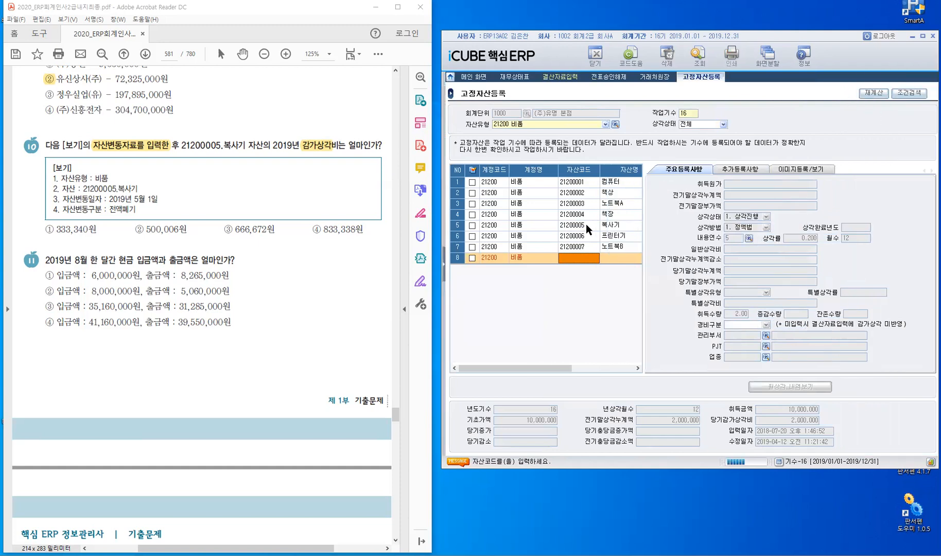
Record a 폐기 dated 2019/05/01 with 금액 10,000,000 in the 자산변동처리 of asset 21200005 복사기.
left_click(584, 225)
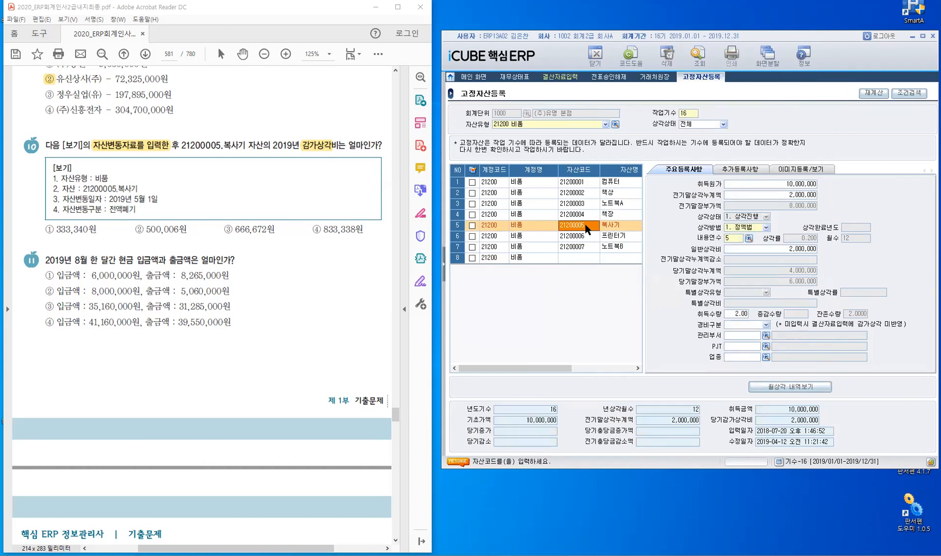
left_click(734, 172)
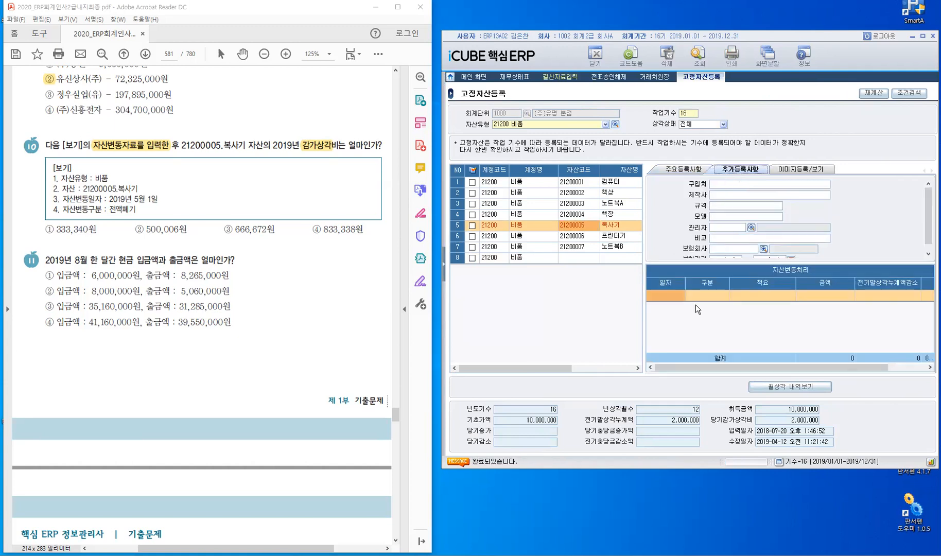
left_click(674, 299)
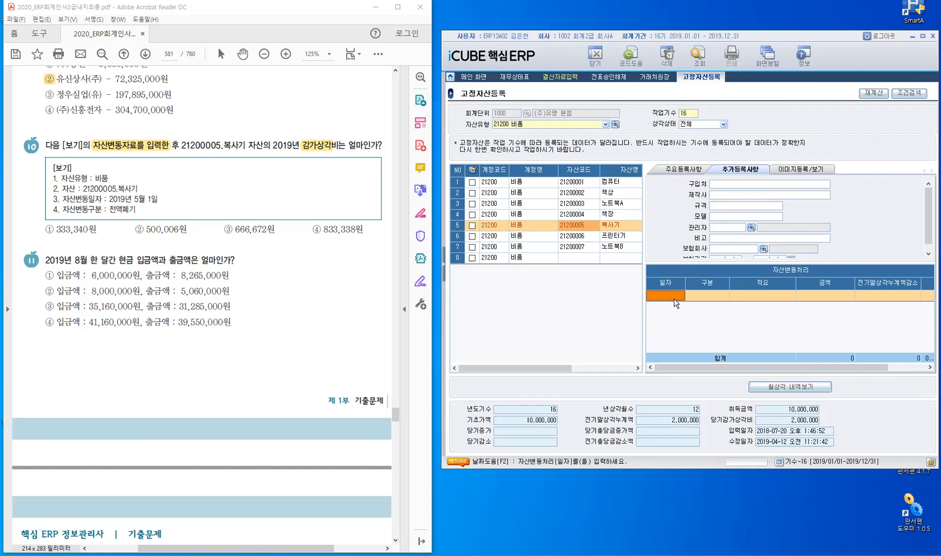
type("2019/05/01")
key("Return")
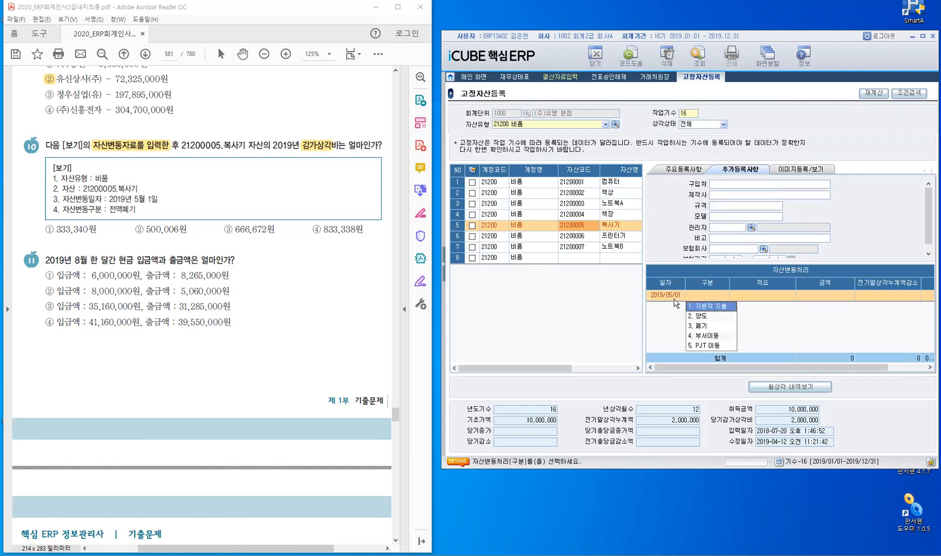
left_click(707, 326)
key("Return")
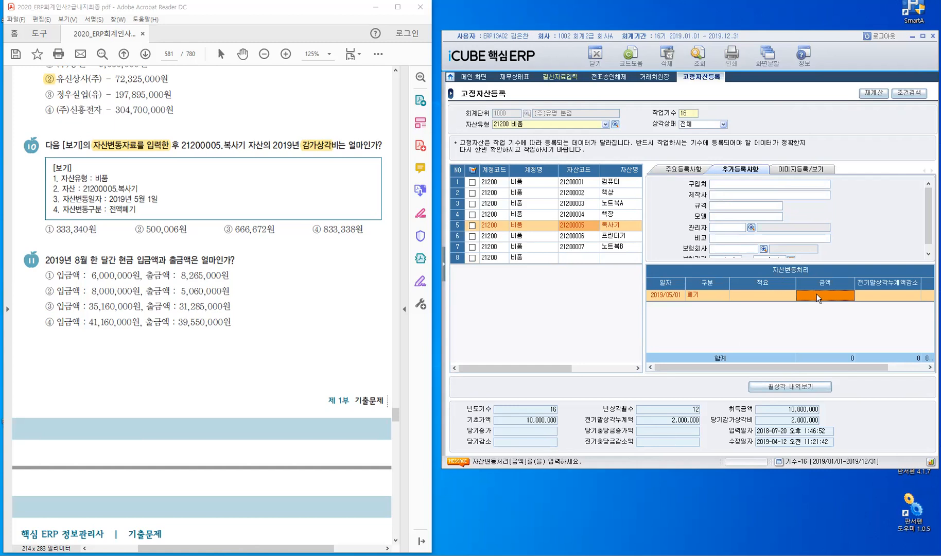
type("10,000,000")
key("Return")
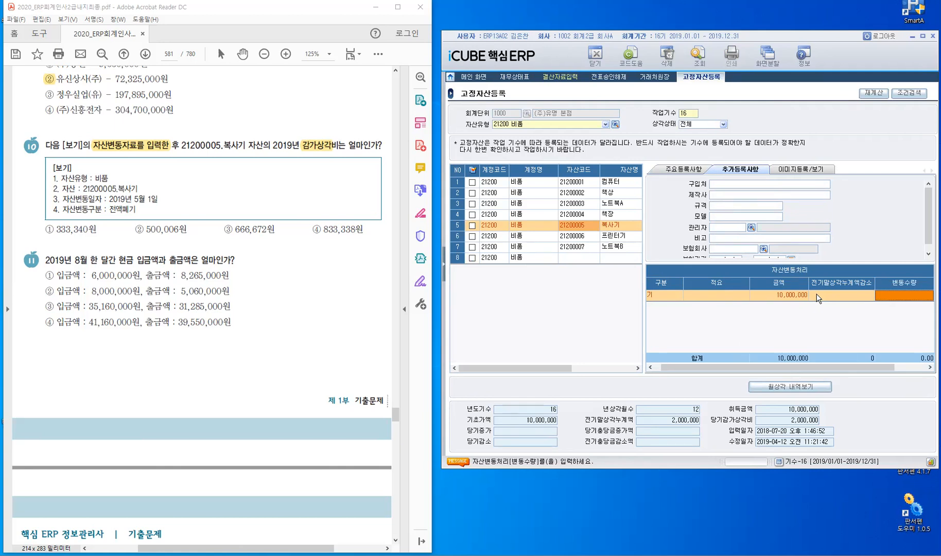
key("Return")
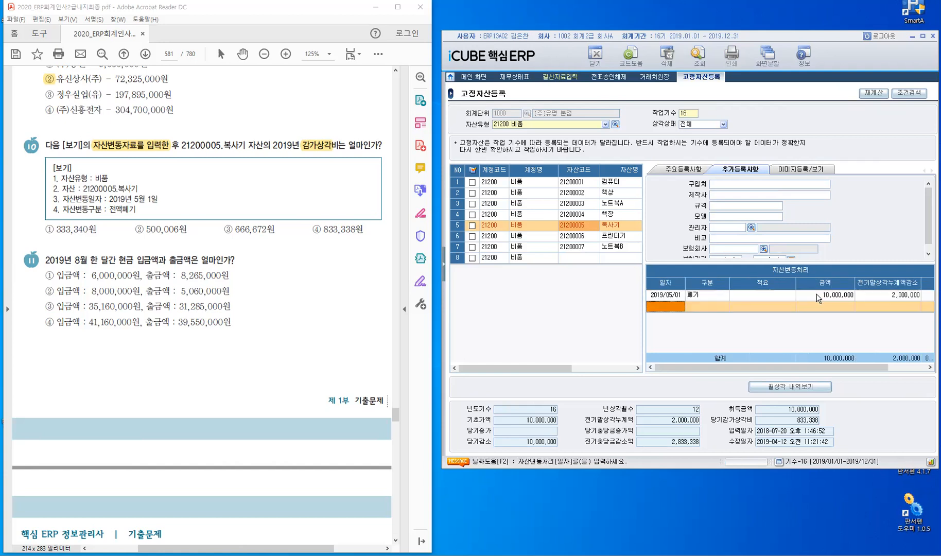
Check the 복사기 asset's 일반상각비 in 주요등록사항 and highlight answer ④ 833,338원 of question 10.
left_click(694, 172)
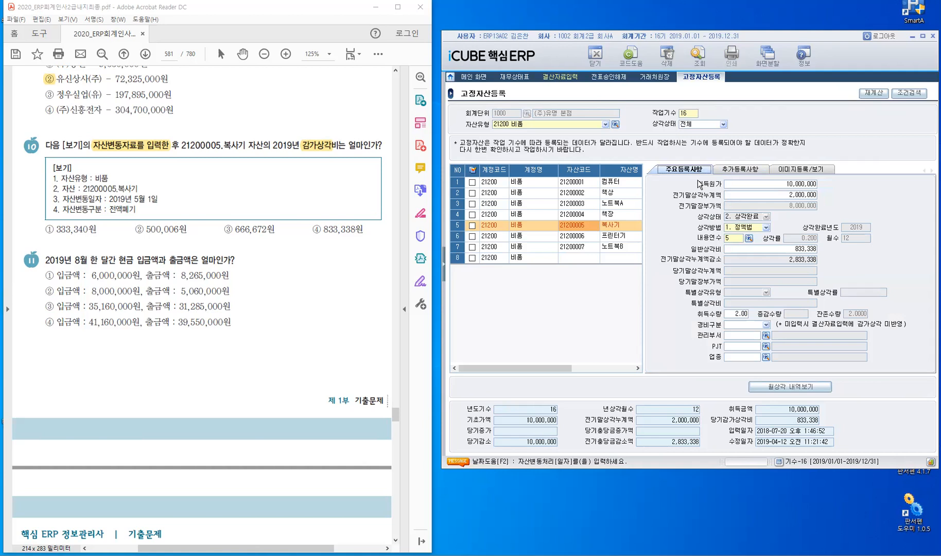
left_click(772, 251)
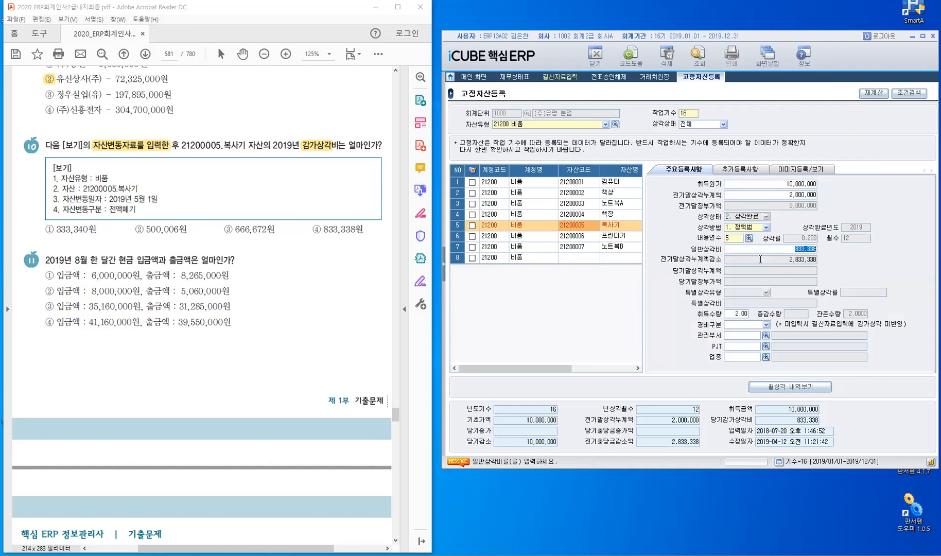
left_click(538, 232)
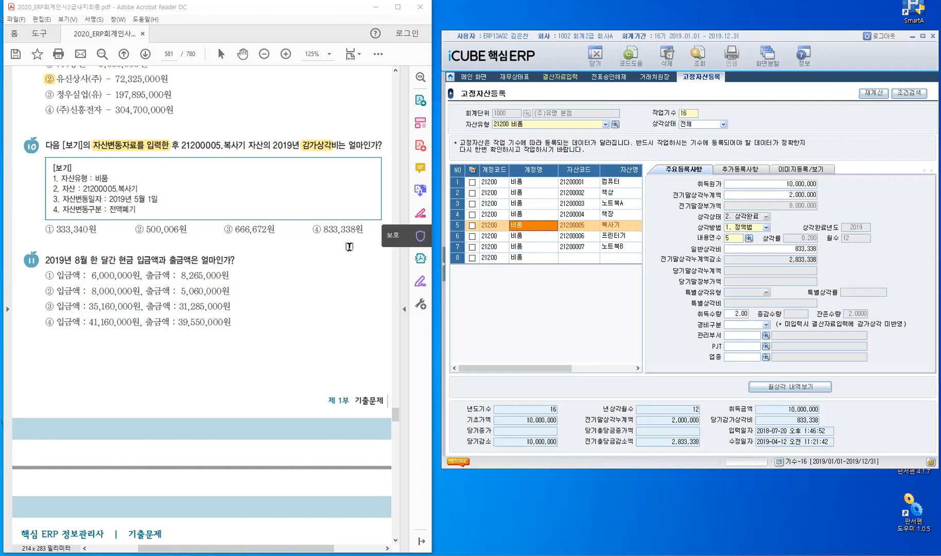
left_click_drag(312, 227, 317, 273)
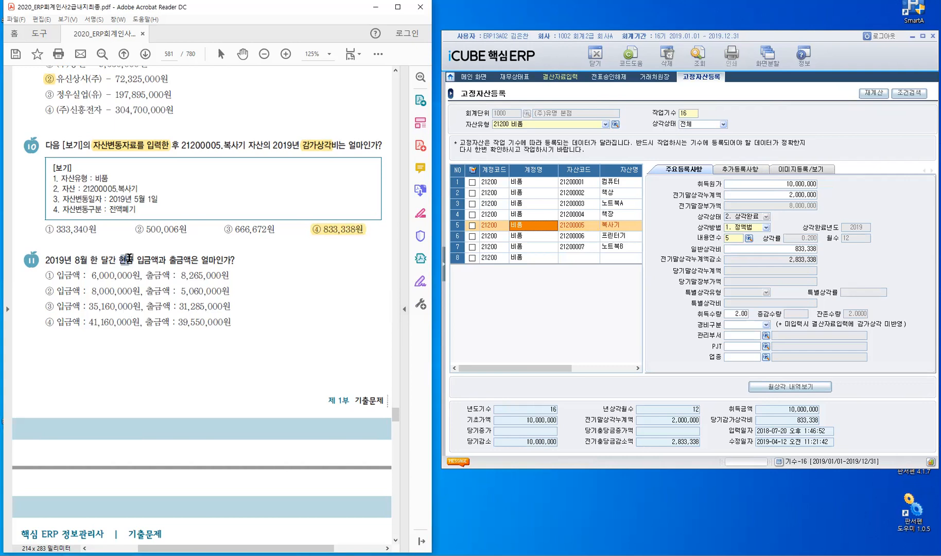
Highlight 현금 입금액과 출금액은 in question 11, and query 현금출납장 for the 기표기간 2019/08/01 through 2019/08/31.
left_click_drag(120, 259, 203, 259)
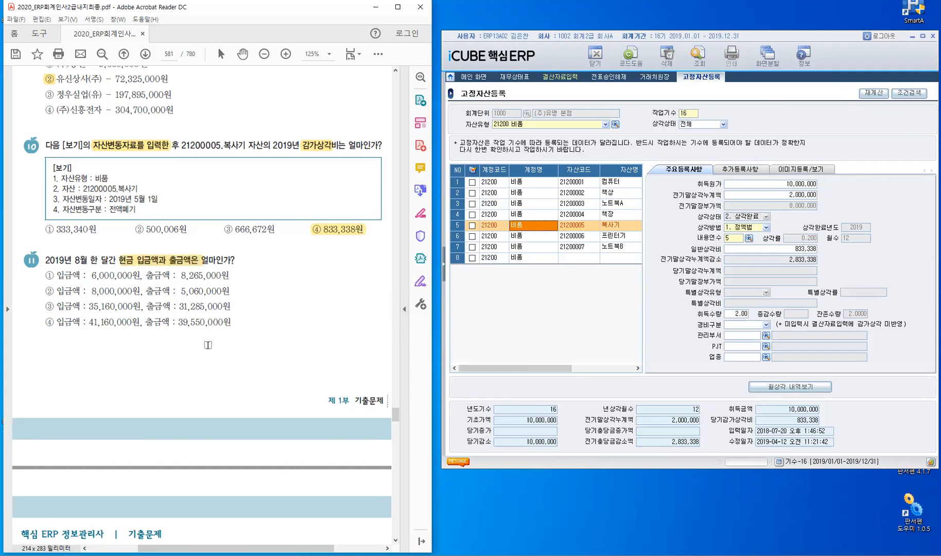
left_click(445, 267)
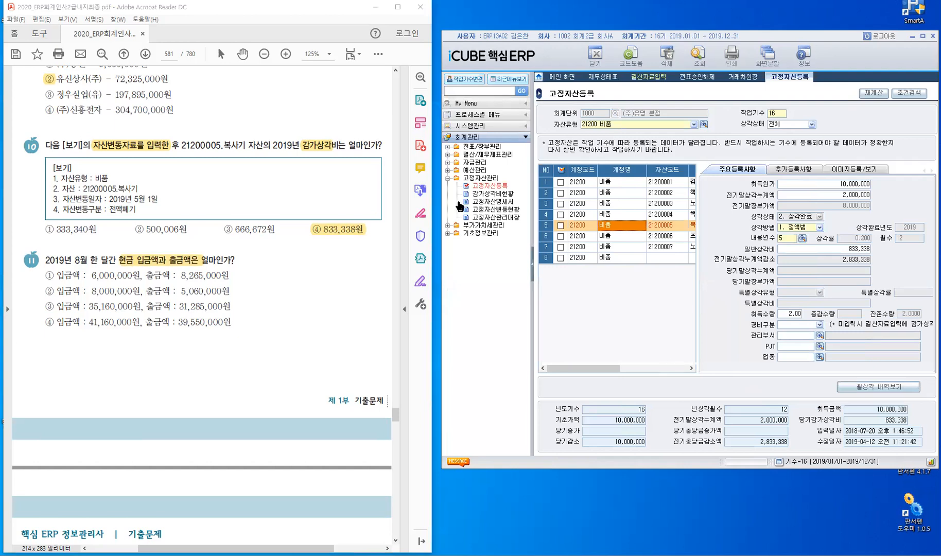
left_click(448, 178)
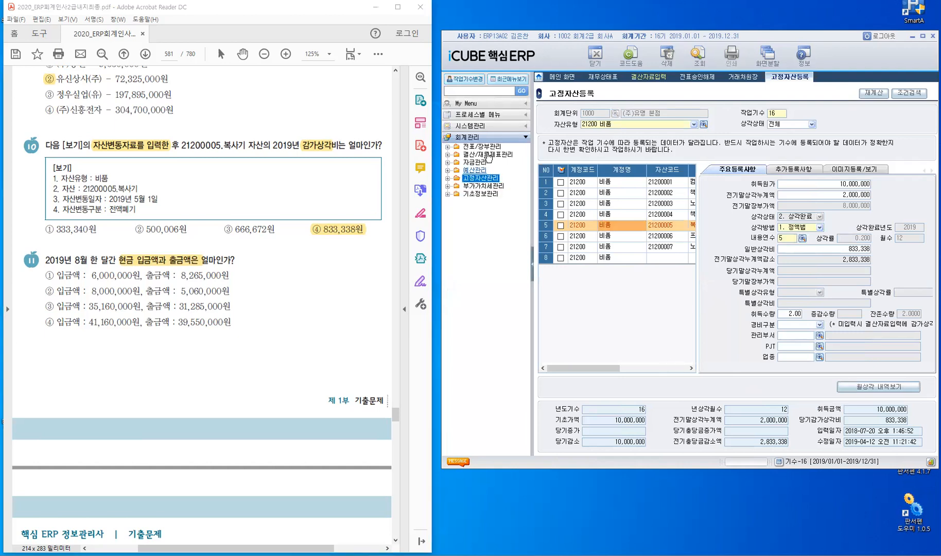
left_click(484, 149)
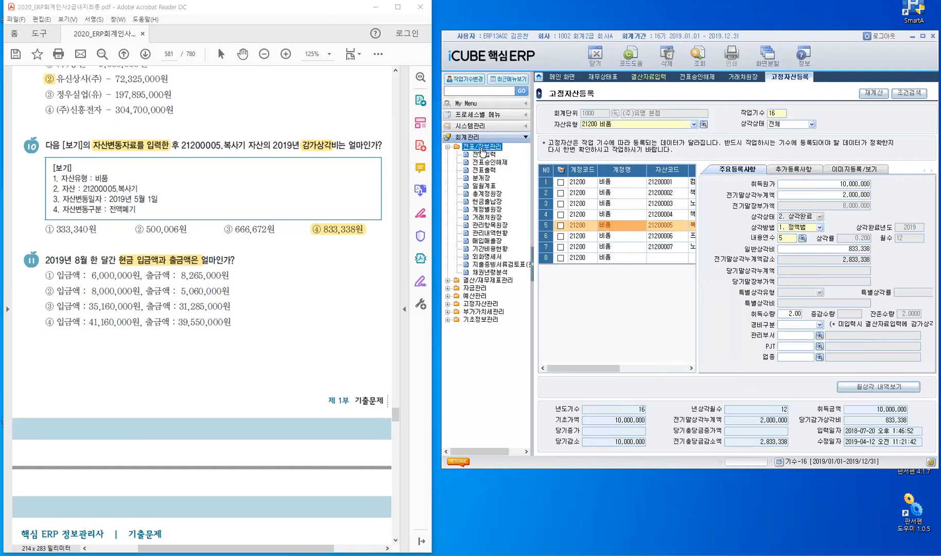
left_click(493, 202)
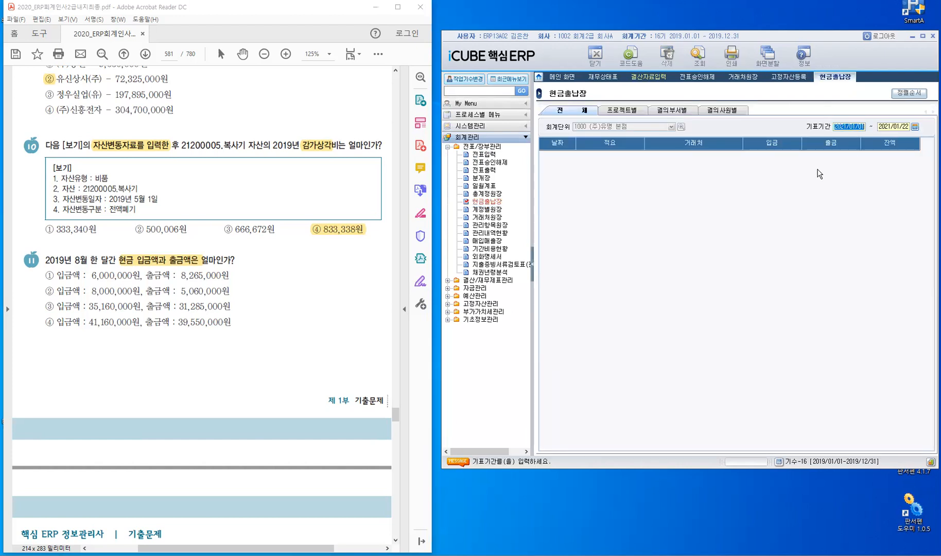
type("2019/08/01 ~ 2019/08/31")
key("Return")
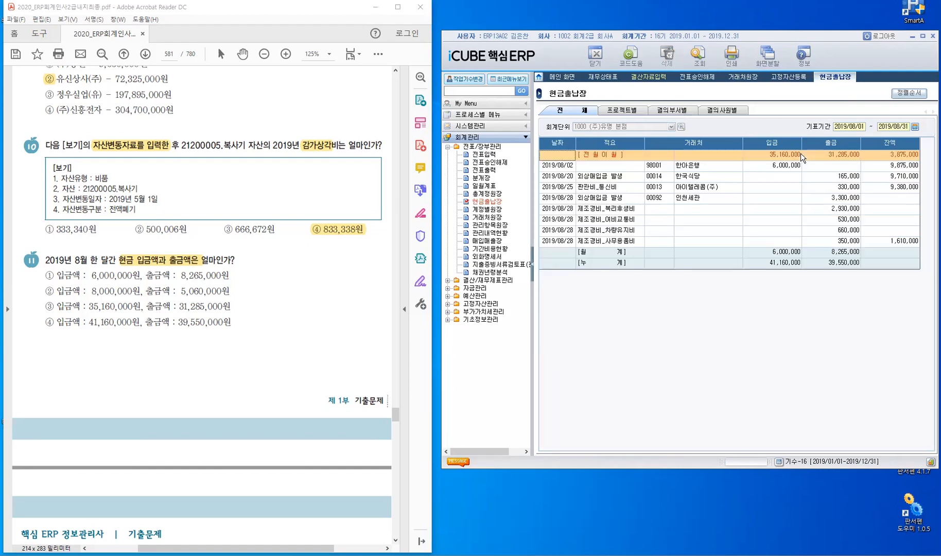
Check the 입금 and 출금 totals in the 월계 row and highlight answer number ① of question 11.
left_click(776, 255)
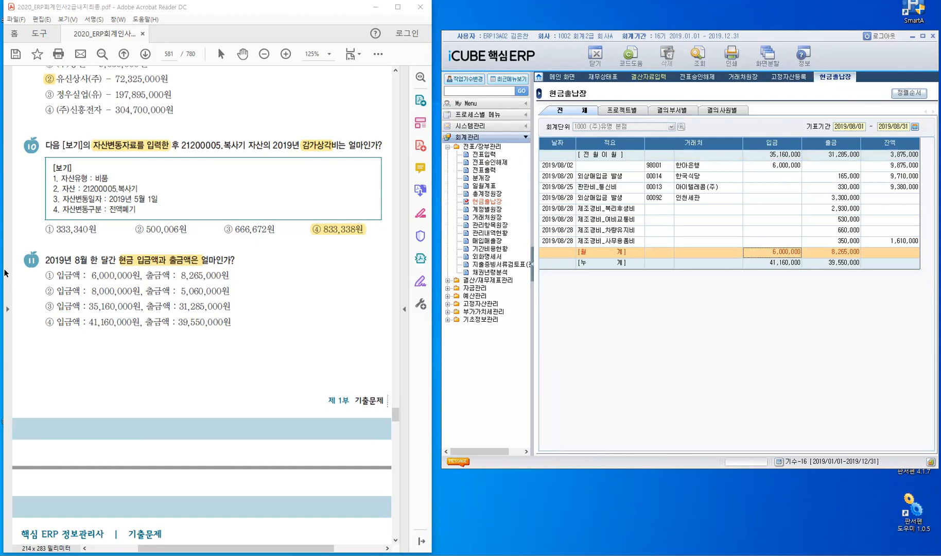
left_click_drag(44, 275, 56, 276)
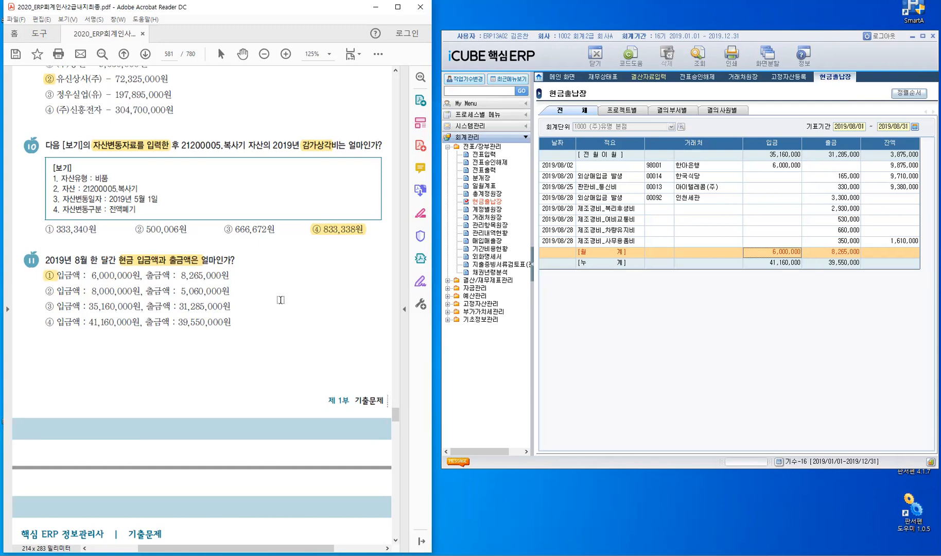
Go to question 12, close all open work screens, and open 받을어음명세서 under 자금관리.
scroll(280, 299, "down", 8)
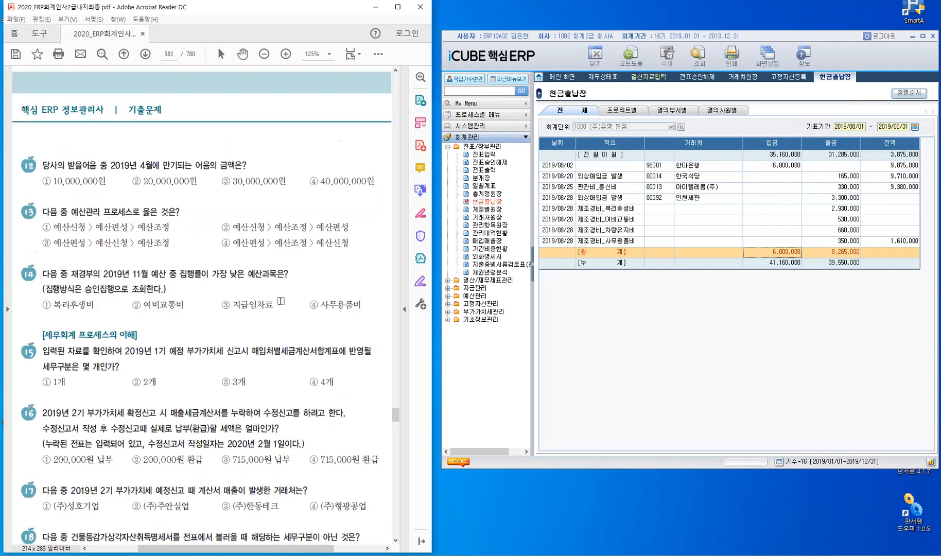
scroll(280, 300, "down", 1)
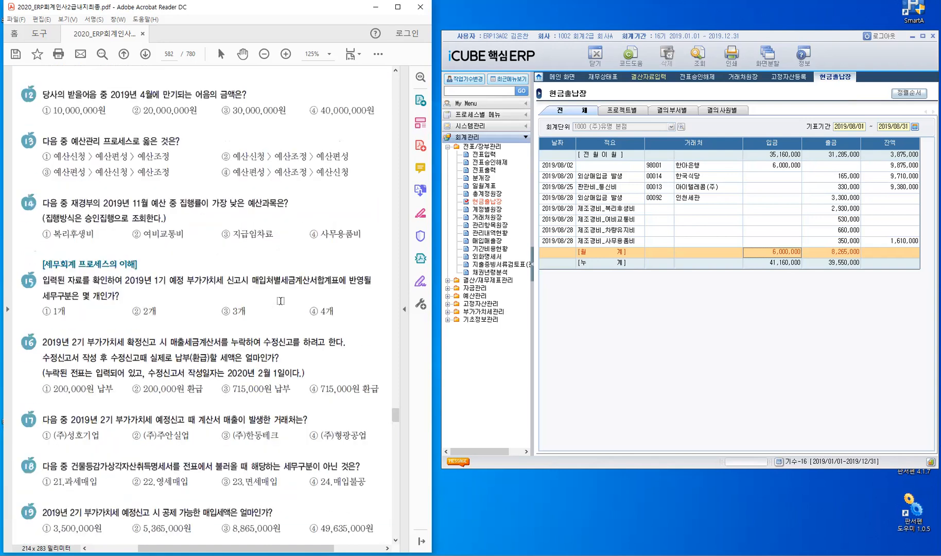
right_click(824, 72)
left_click(851, 90)
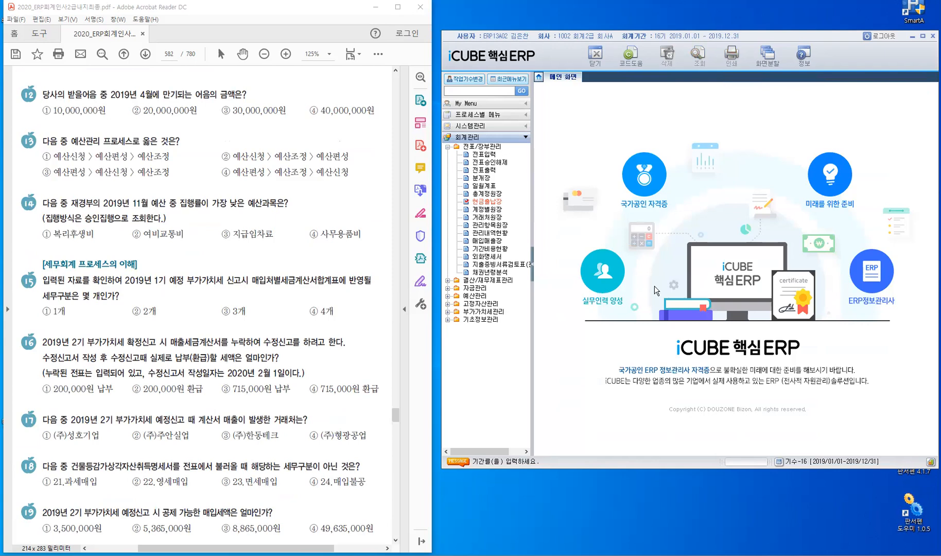
left_click(447, 147)
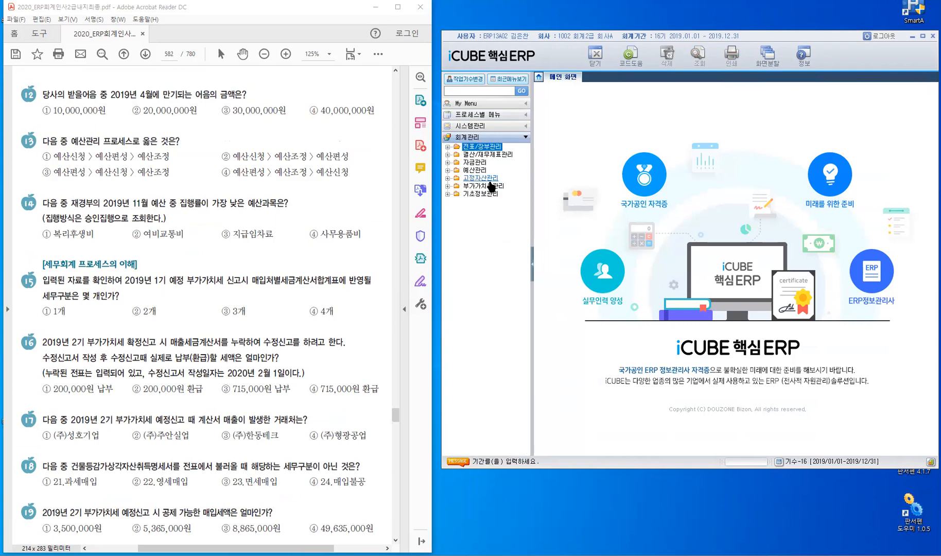
double_click(478, 163)
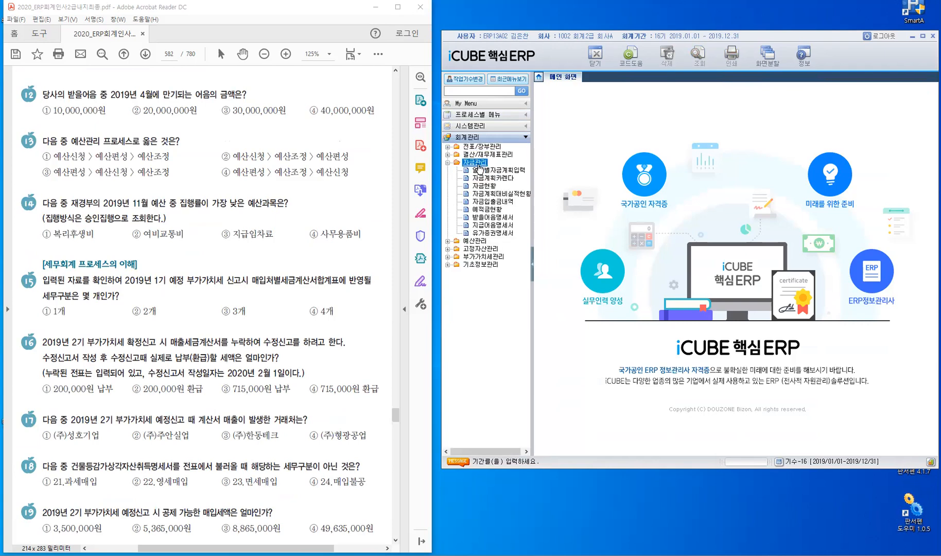
double_click(493, 217)
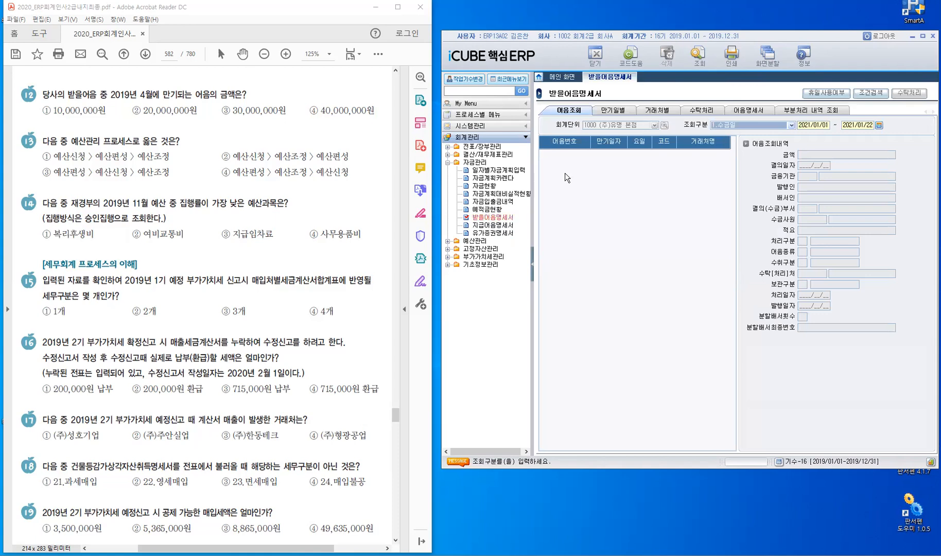
Query the 만기일별 notes for 만기일 2019/04/01 through 2019/04/30, and highlight answer number ③ of question 12.
left_click(623, 111)
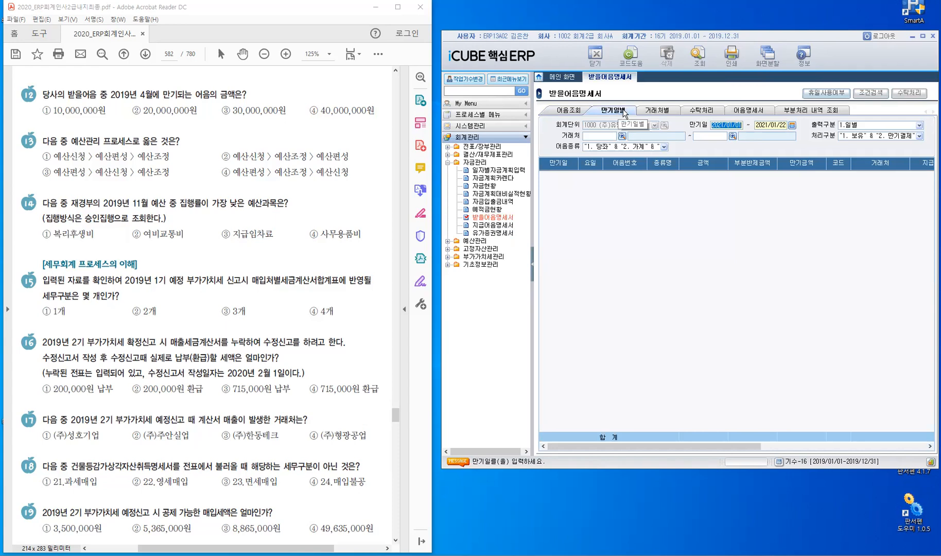
type("2")
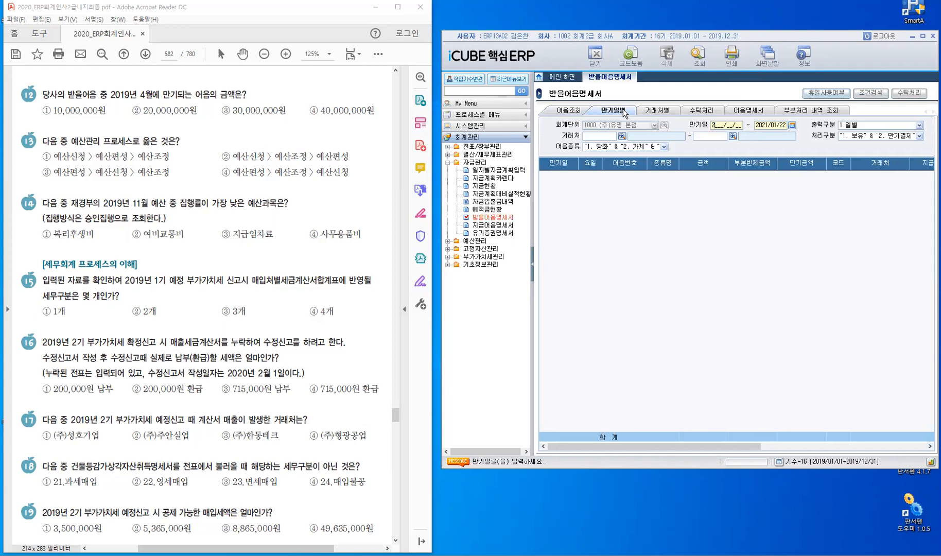
type("019/04/")
type("01 ~ ")
type("2019/")
type("04/")
type("30")
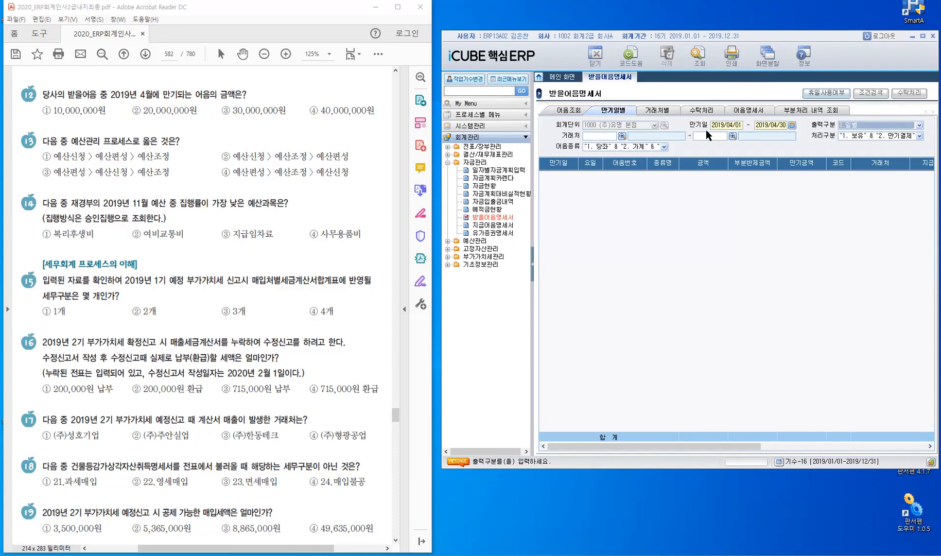
left_click(701, 58)
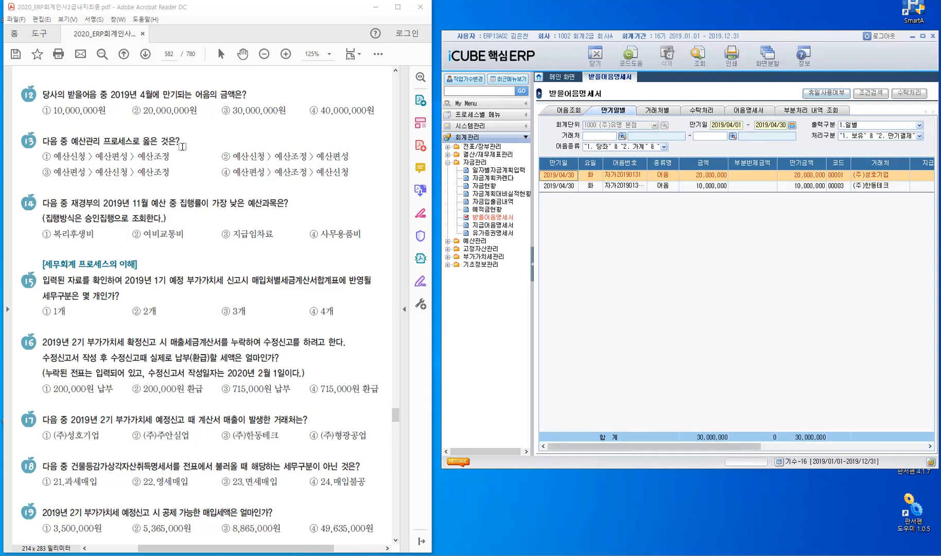
double_click(227, 111)
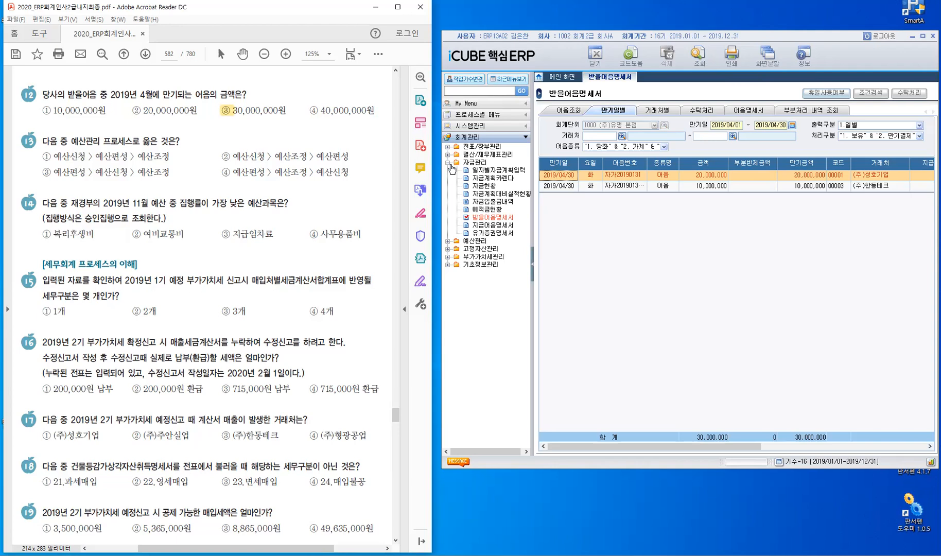
Expand 예산관리 to check the budget process order, and highlight answer number ① of question 13.
double_click(478, 163)
double_click(481, 172)
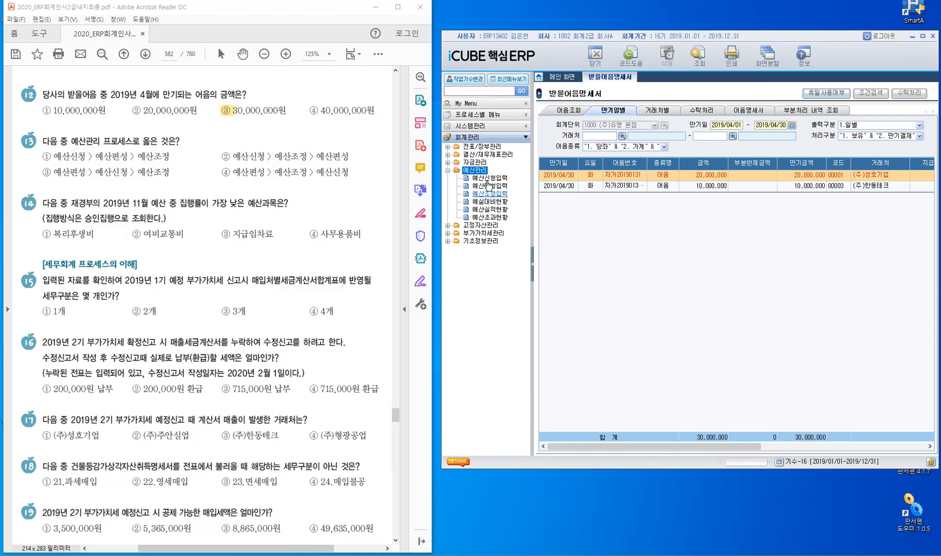
left_click_drag(36, 157, 50, 157)
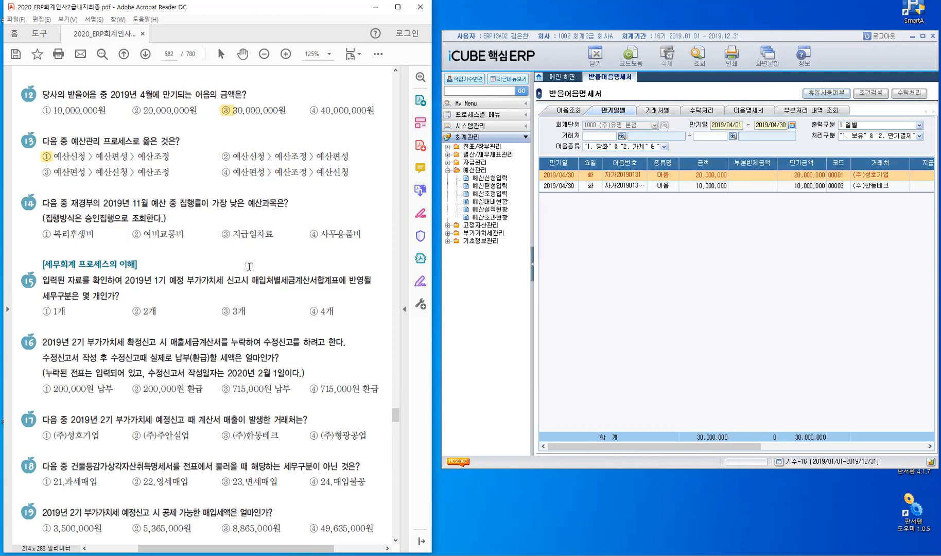
Highlight 집행률이 and 승인집행 in question 14, and open 예산실적현황.
left_click_drag(181, 202, 214, 202)
left_click_drag(86, 218, 111, 218)
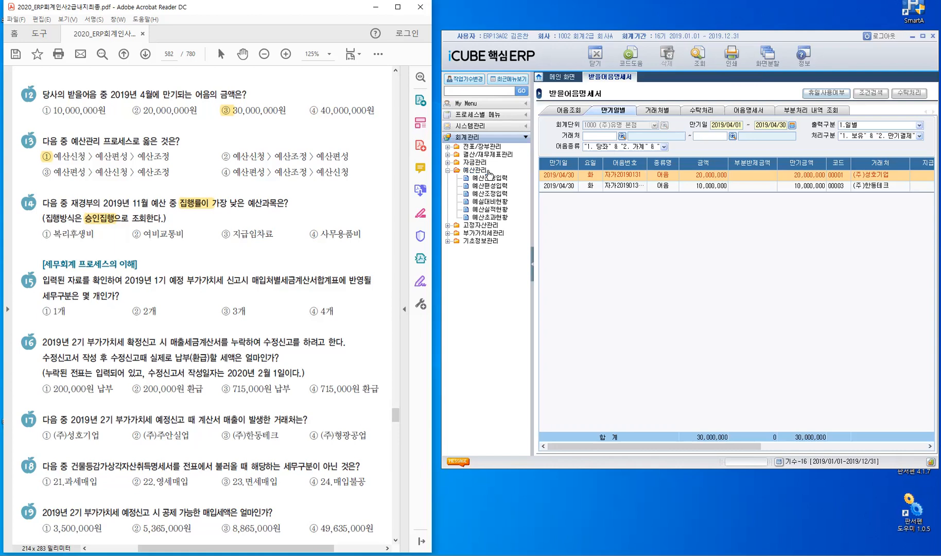
left_click(496, 209)
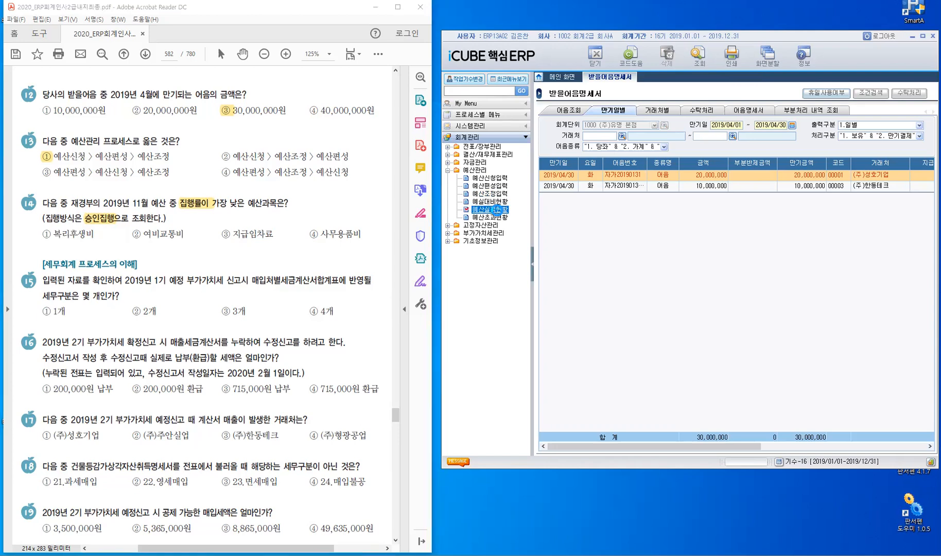
double_click(491, 209)
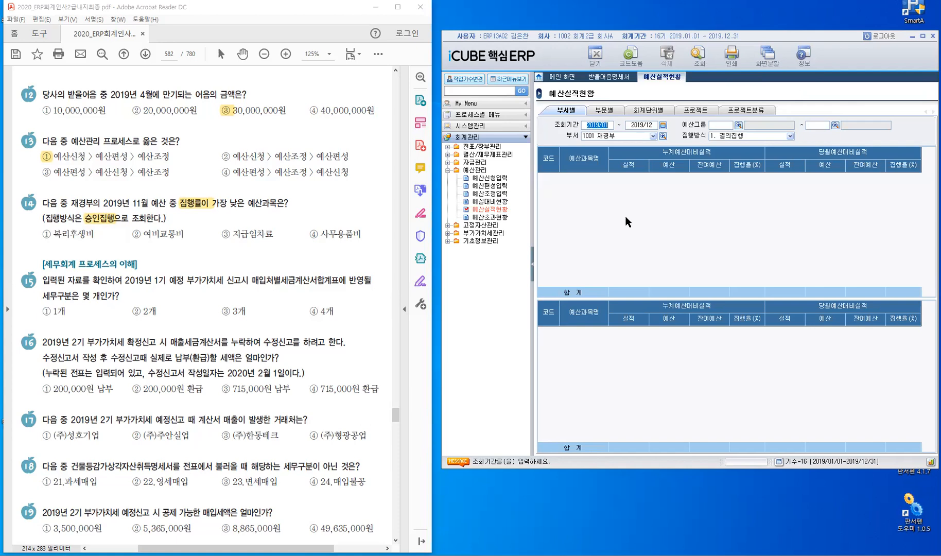
Query the 재경부 budget results for 조회기간 2019/11 through 2019/11 with 집행방식 2. 승인집행.
type("2019/11")
key("Return")
type("201911")
key("Return")
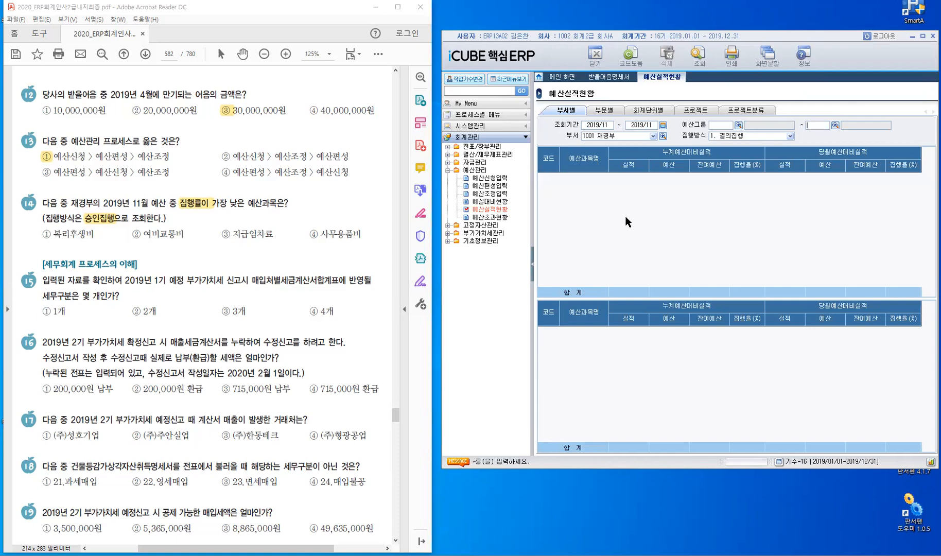
key("Return")
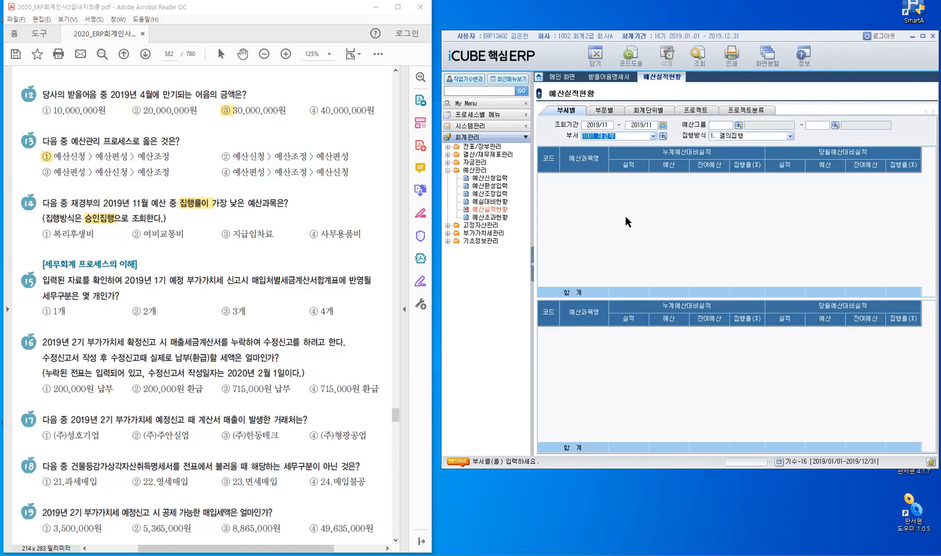
key("Return")
key("alt+Down")
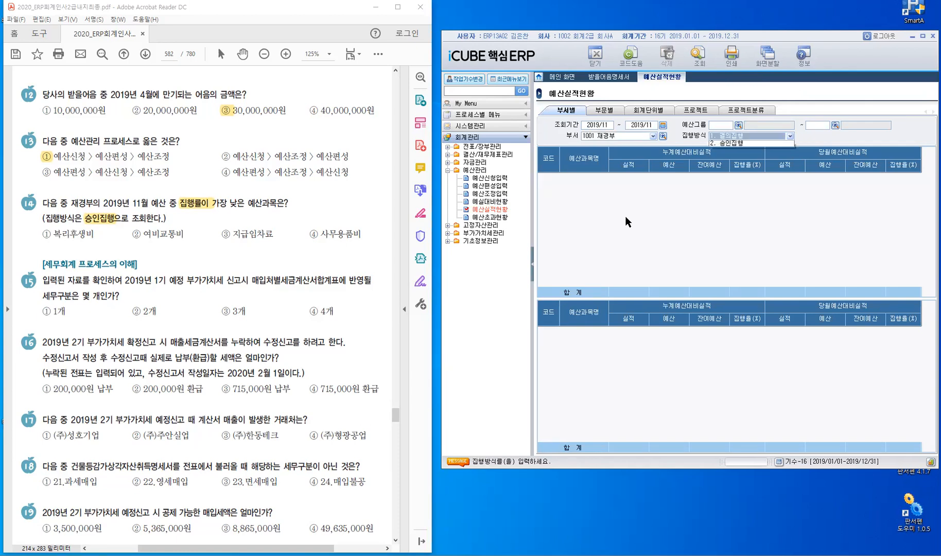
key("Down")
key("Return")
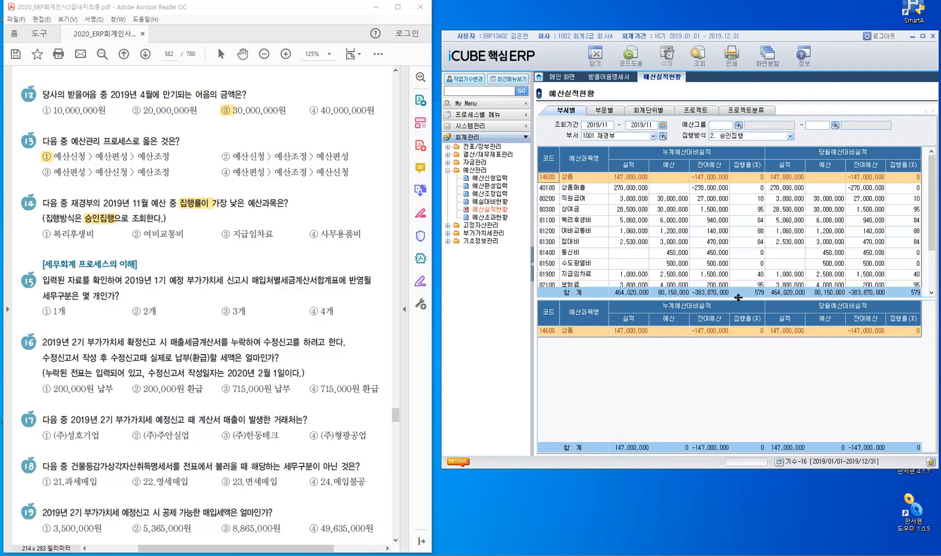
Enlarge the upper budget list and compare the 집행률 of 복리후생비, 여비교통비, 지급임차료 and 사무용품비.
left_click_drag(739, 365, 734, 386)
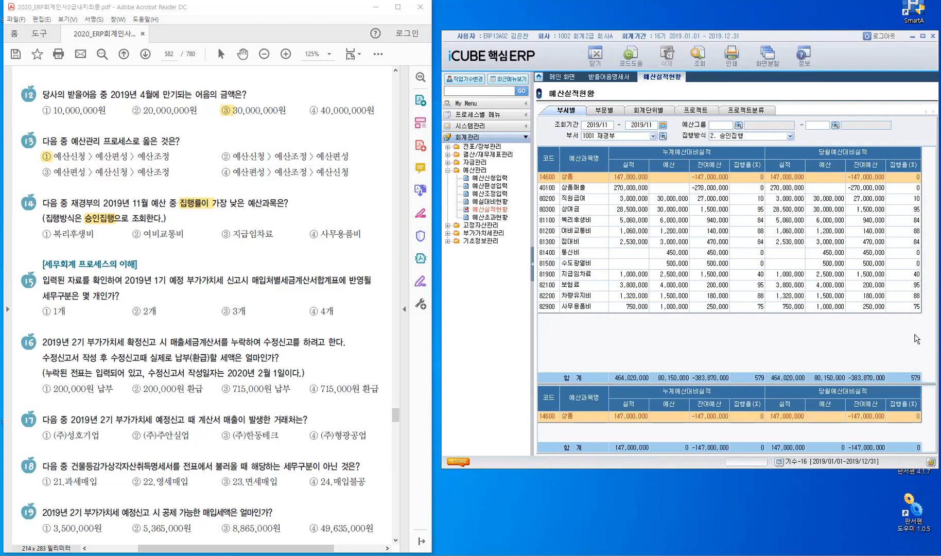
left_click(901, 199)
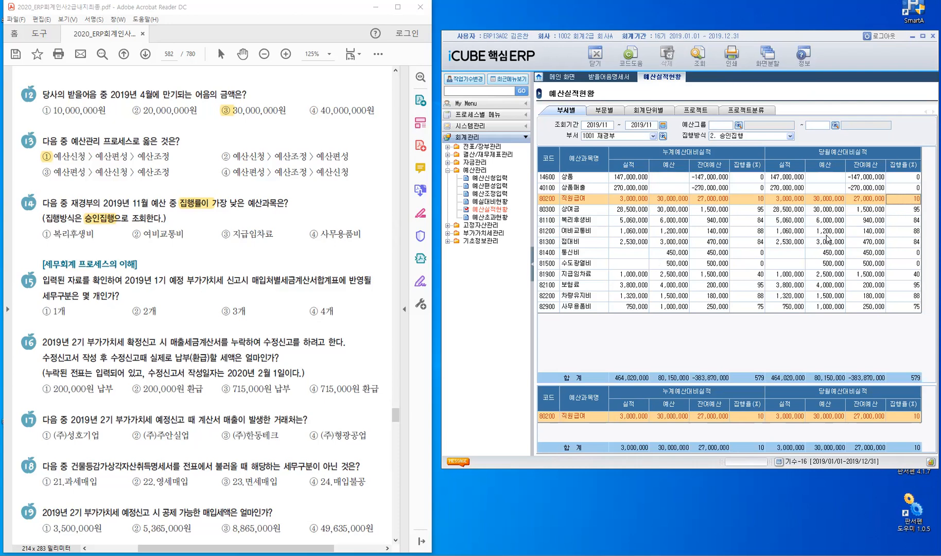
left_click(587, 223)
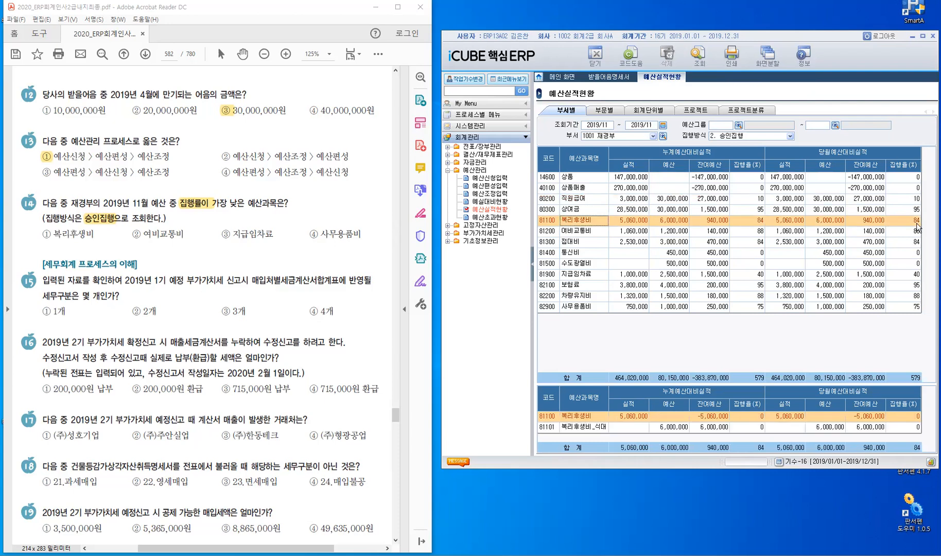
left_click(580, 235)
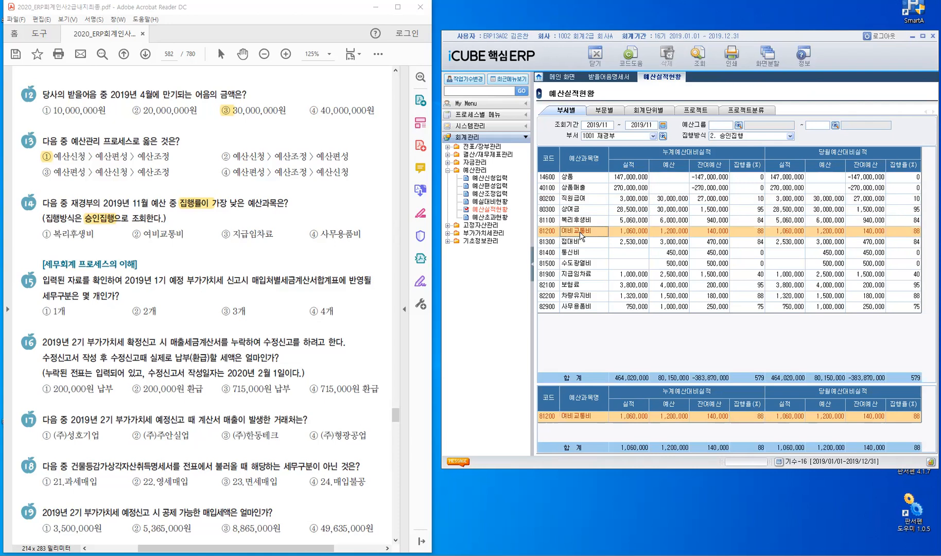
left_click(588, 271)
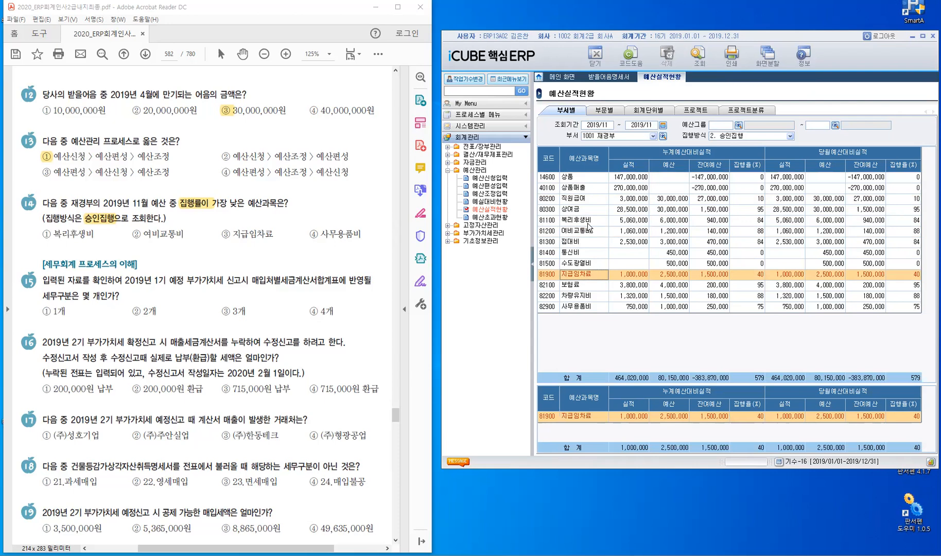
left_click(594, 307)
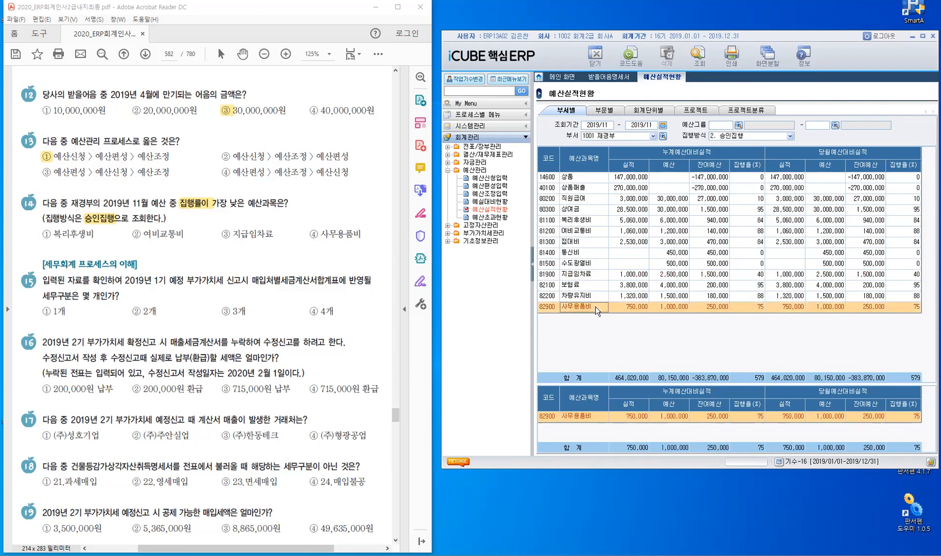
left_click(590, 274)
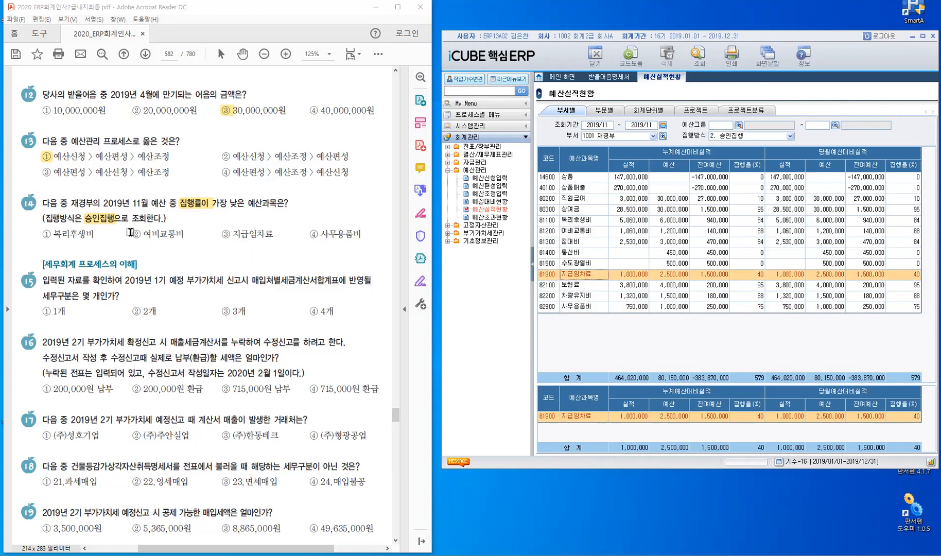
left_click_drag(133, 234, 141, 234)
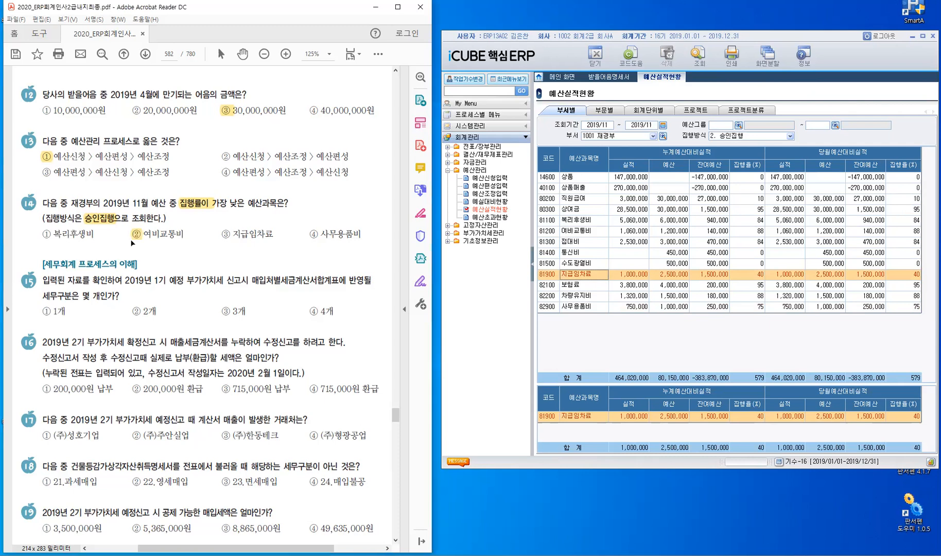
left_click(136, 234)
key("Delete")
Highlight answer number ③ (지급임차료) of question 14.
left_click_drag(221, 233, 230, 234)
Move on to question 15, collapse 예산관리, and open 매입매출장 under 전표/장부관리.
scroll(247, 264, "down", 4)
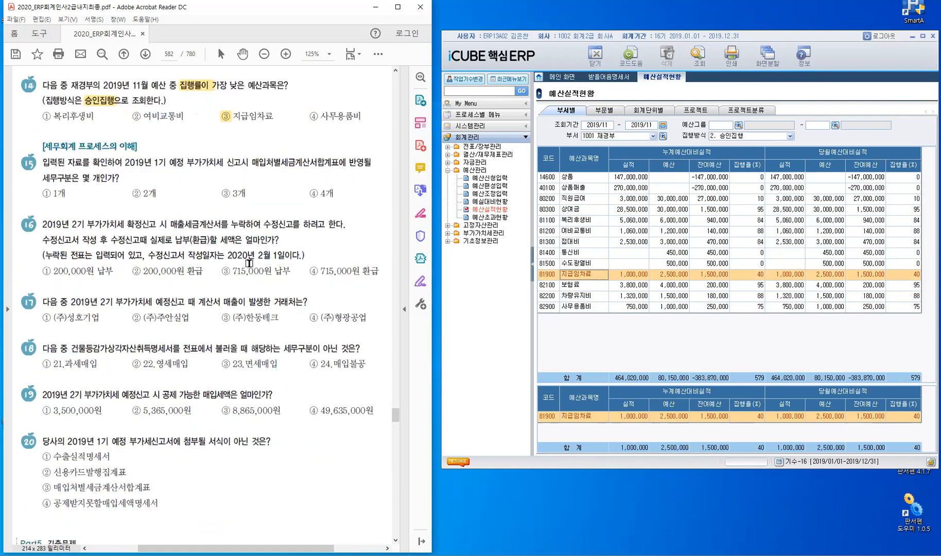
scroll(249, 263, "down", 2)
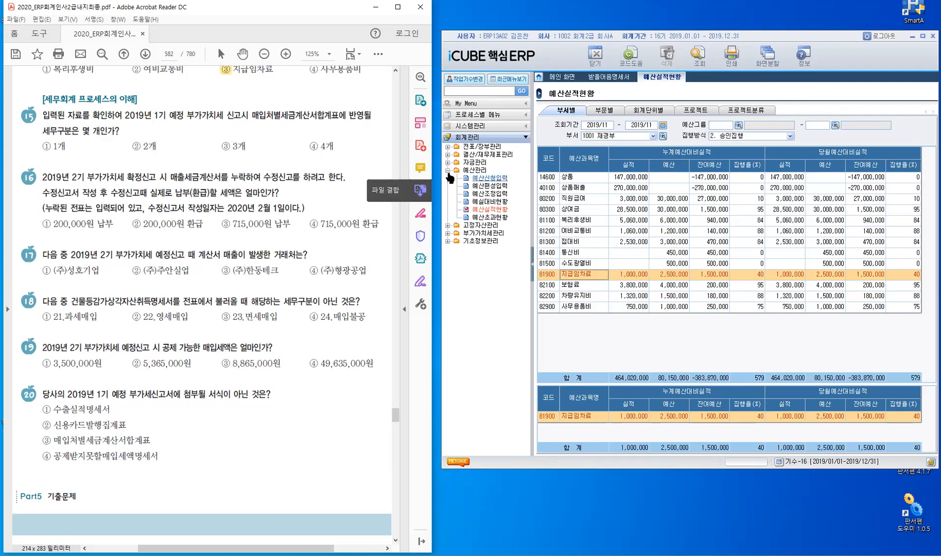
left_click(470, 169)
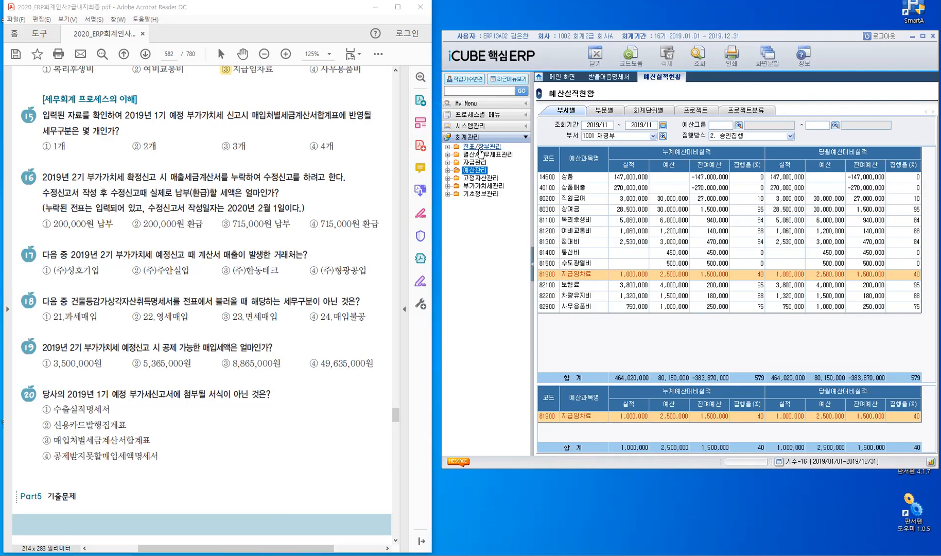
left_click(481, 147)
left_click(488, 241)
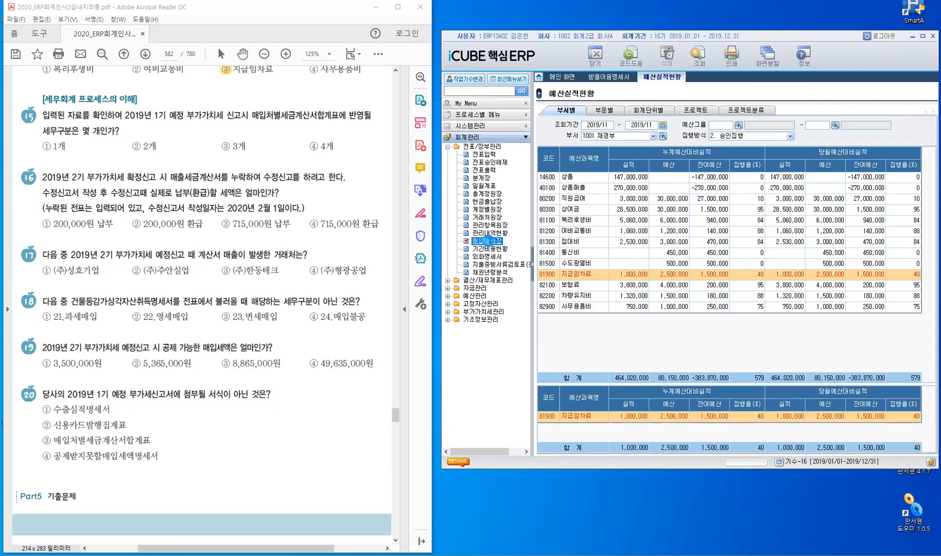
double_click(487, 242)
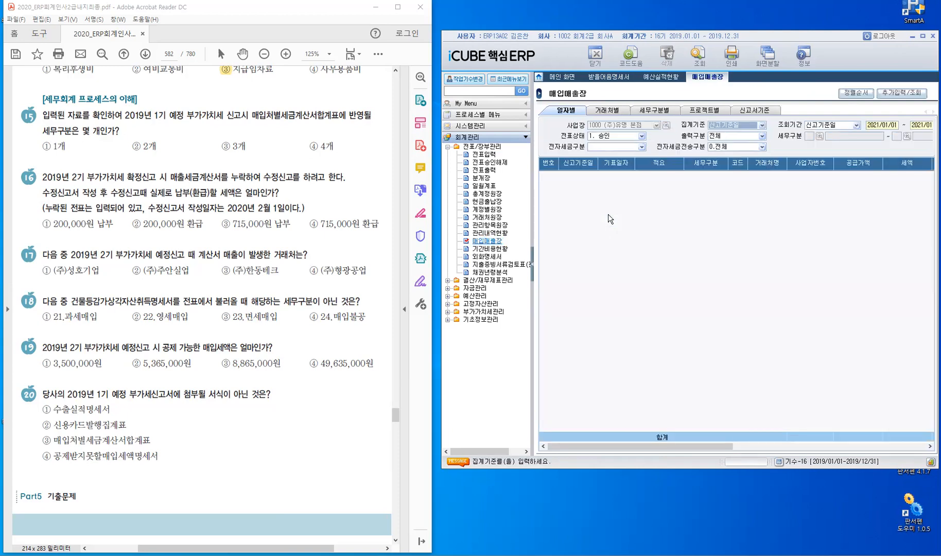
Collapse the menu tree, switch 매입매출장 to the 세무구분별 view, and set 조회기간 to 2019/01/01 through 2019/01/01.
left_click(532, 267)
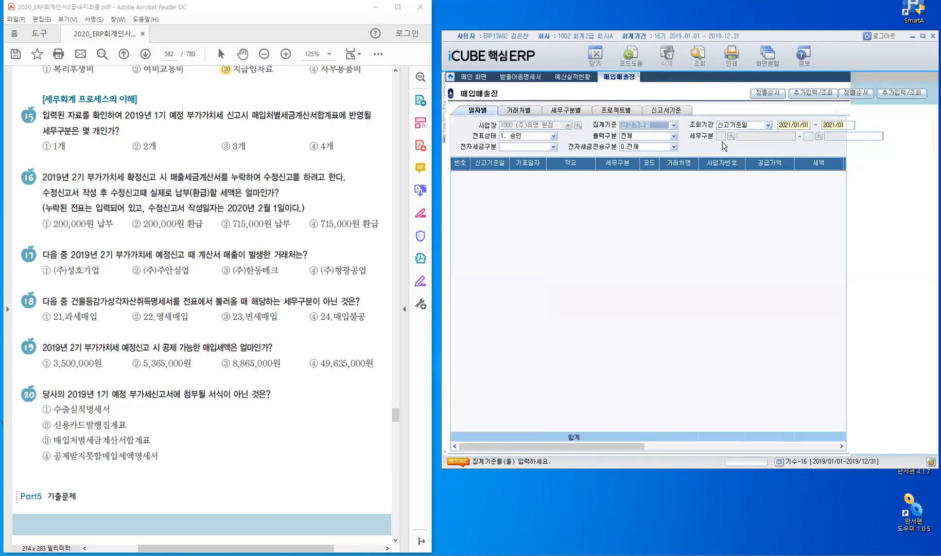
left_click(568, 111)
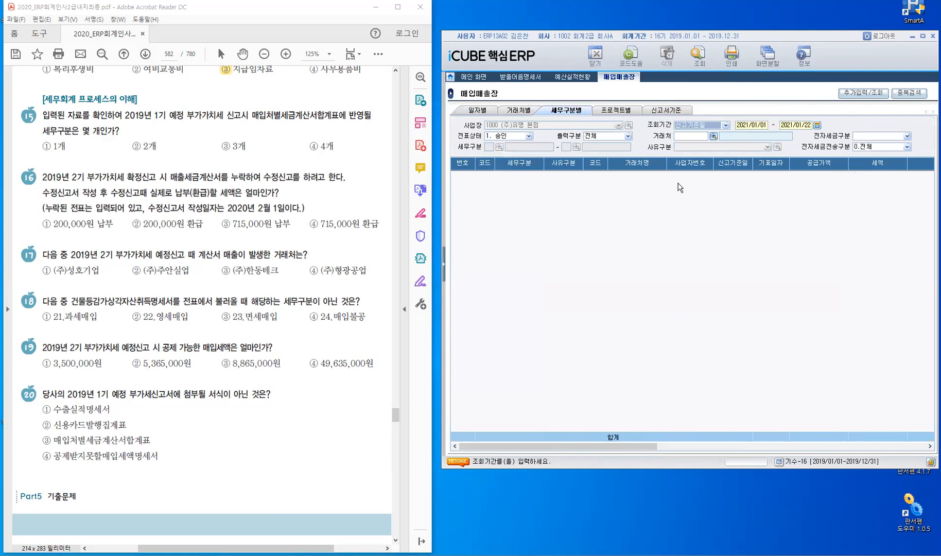
key("Return")
type("201901")
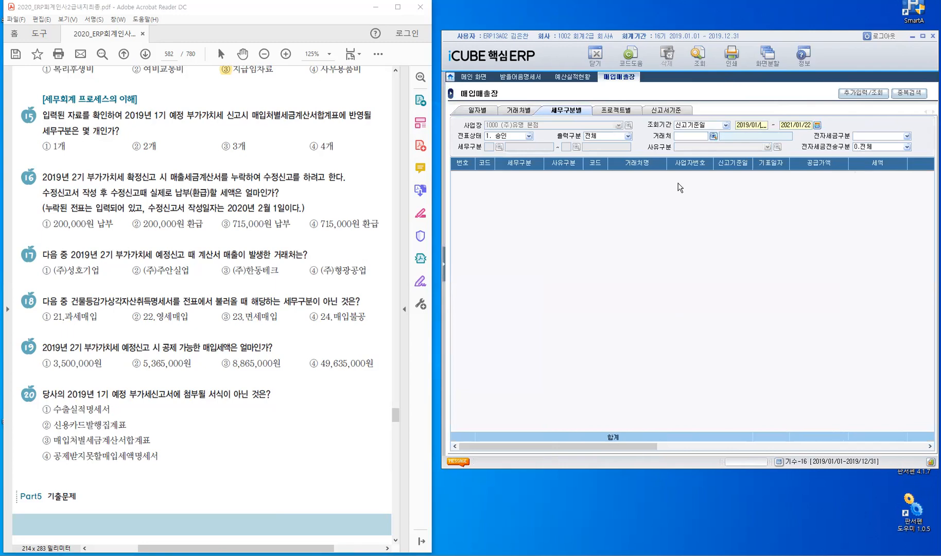
type("0")
type("12010")
type("90101")
key("Return")
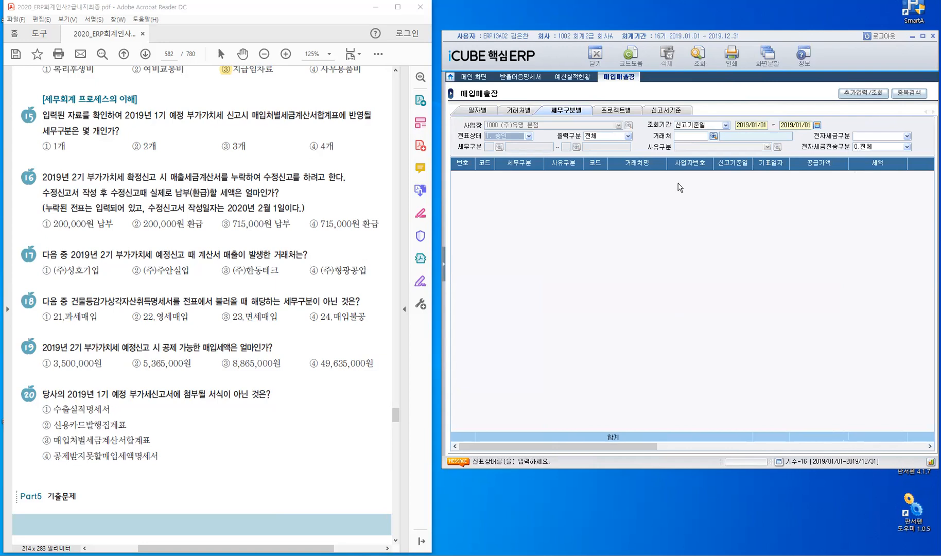
Limit the ledger to 출력구분 2. 매입 and run the query with the remaining conditions at their defaults.
key("Return")
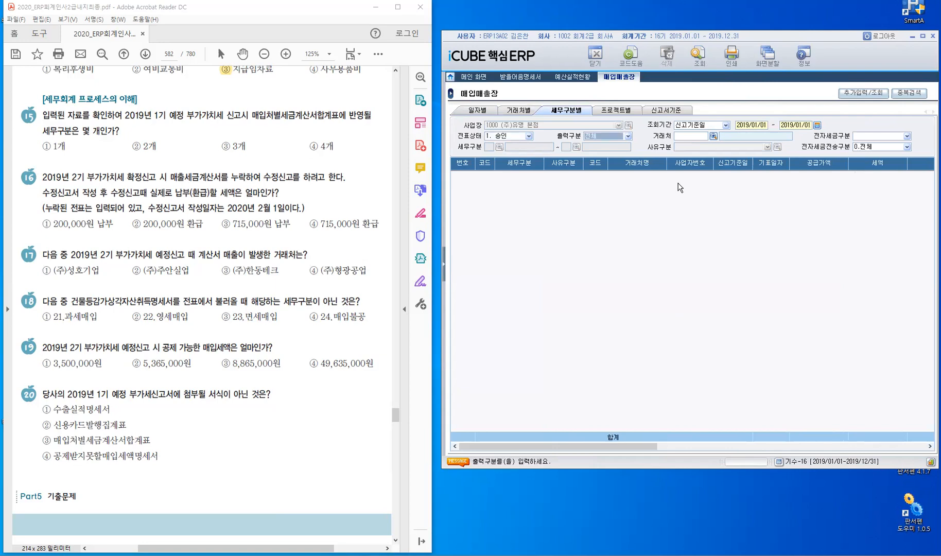
key("Down")
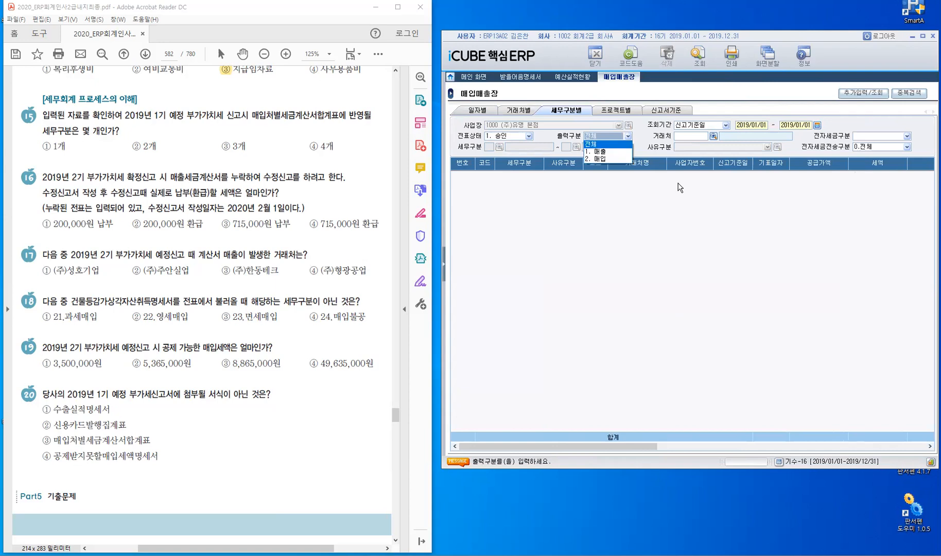
key("Down")
key("Down")
key("Return")
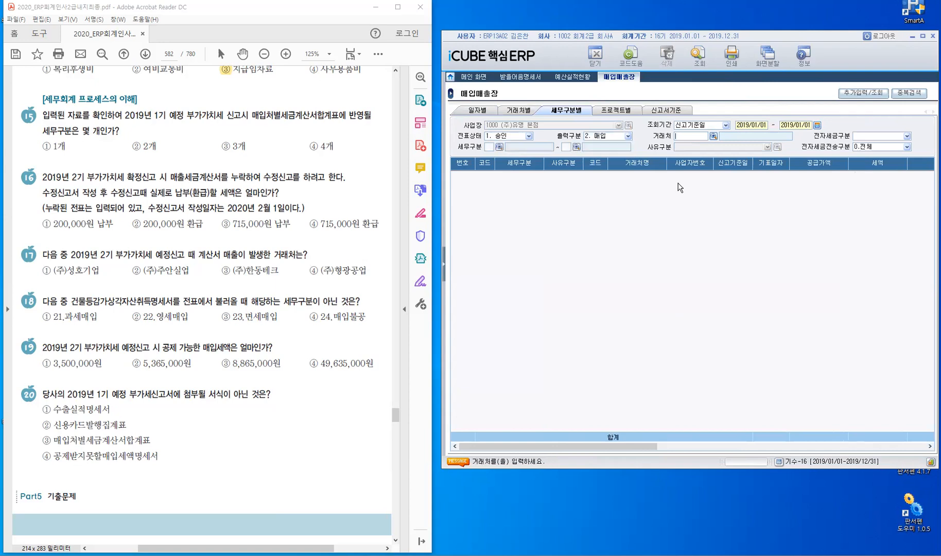
key("Return")
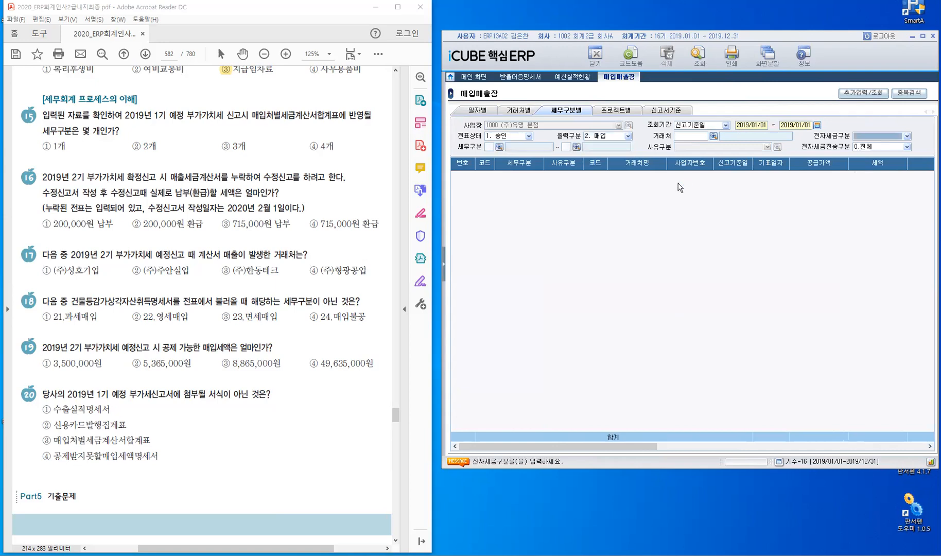
key("Return")
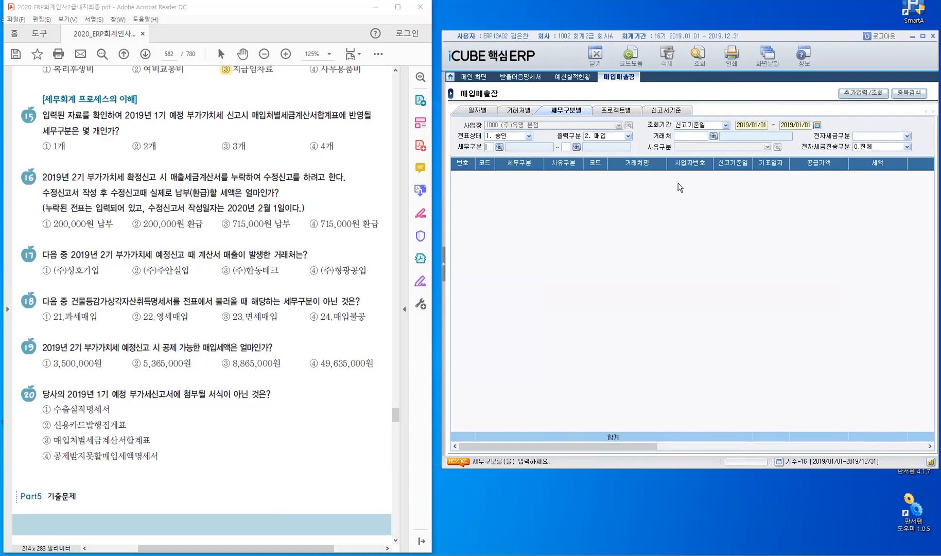
key("Return")
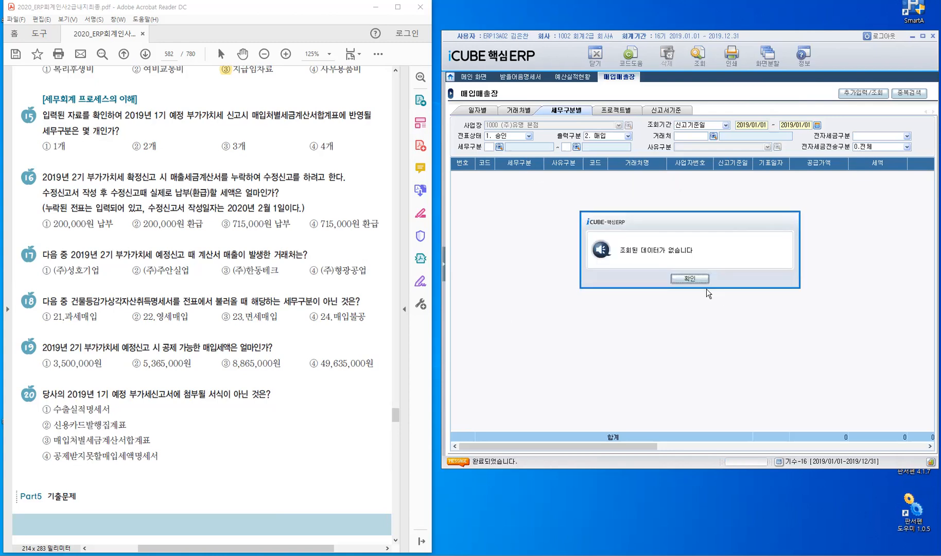
left_click(704, 283)
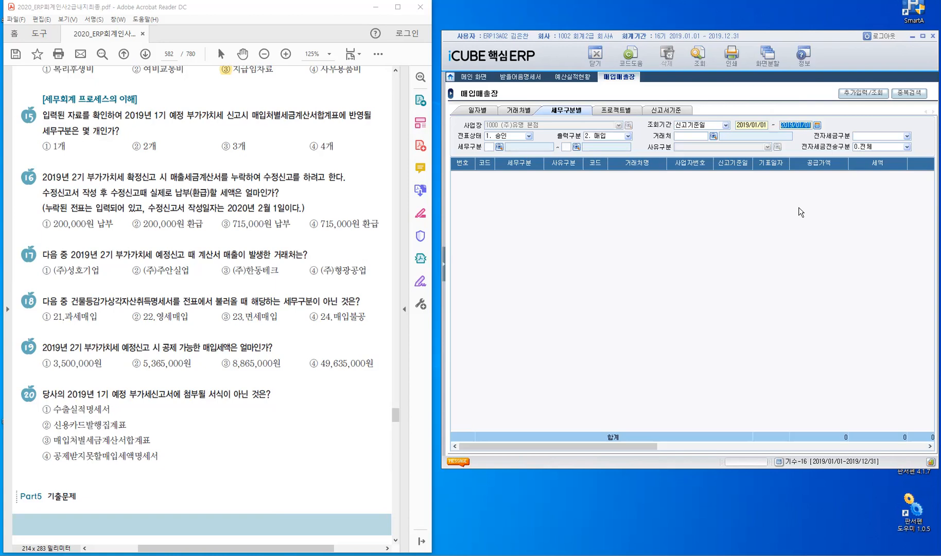
Change the end of 조회기간 to 2019/03/31 and query the purchase ledger again.
type("2019/")
type("03/31")
key("Return")
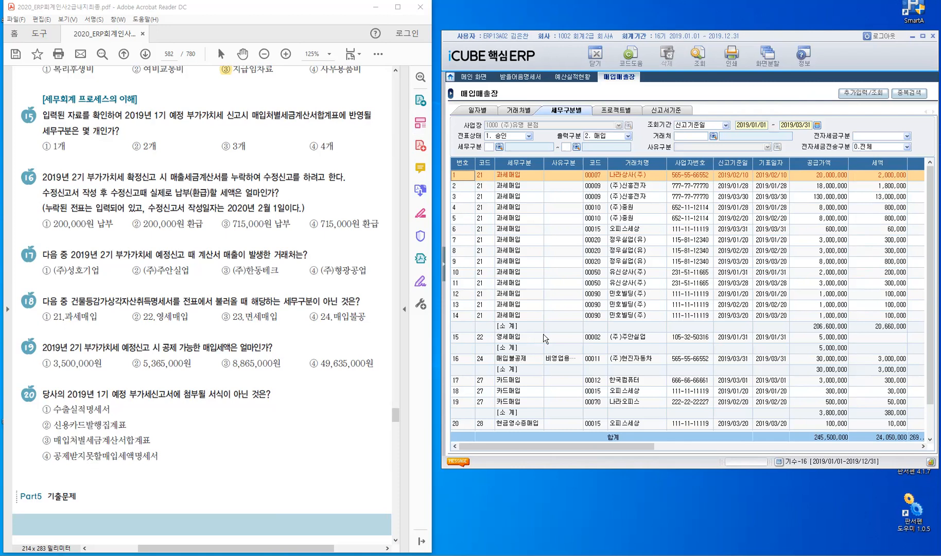
Check the 세무구분 groups in the purchase list and highlight answer ③ 3개 of question 15.
scroll(544, 333, "down", 1)
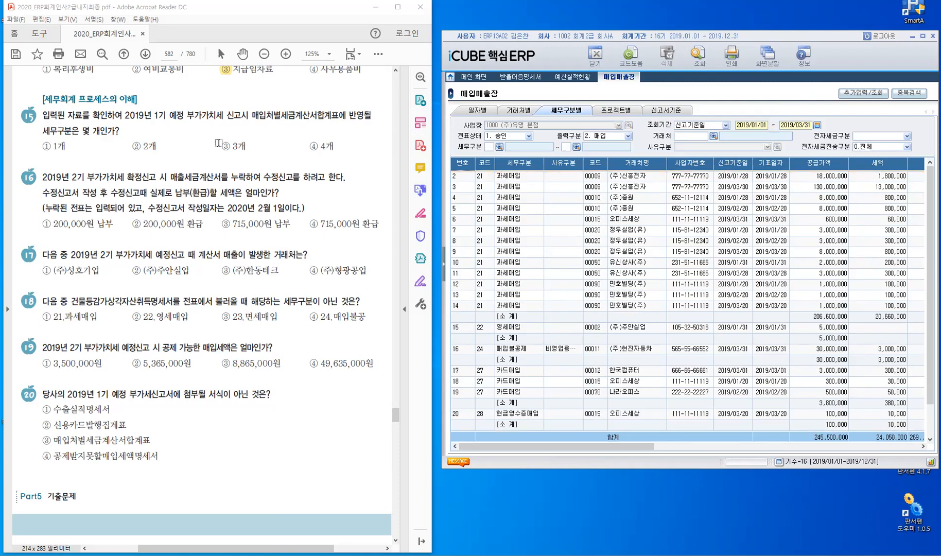
left_click_drag(221, 147, 250, 150)
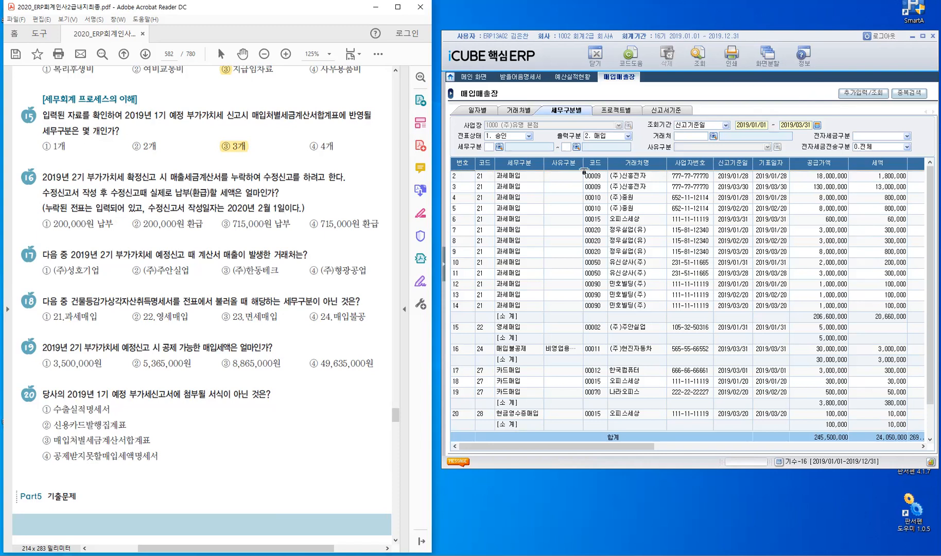
Collapse 전표/장부관리, open 부가세신고서 under 부가가치세관리, and hide the menu tree.
left_click(443, 265)
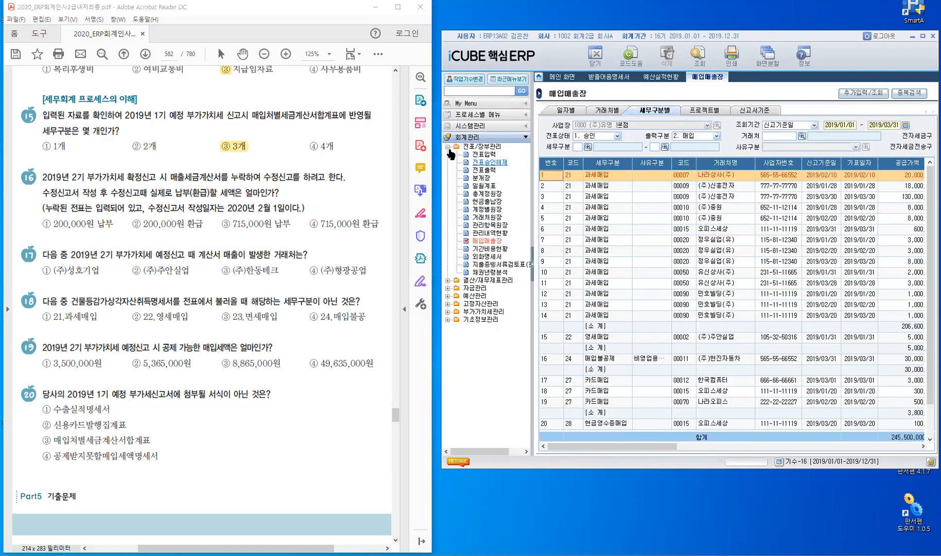
left_click(448, 147)
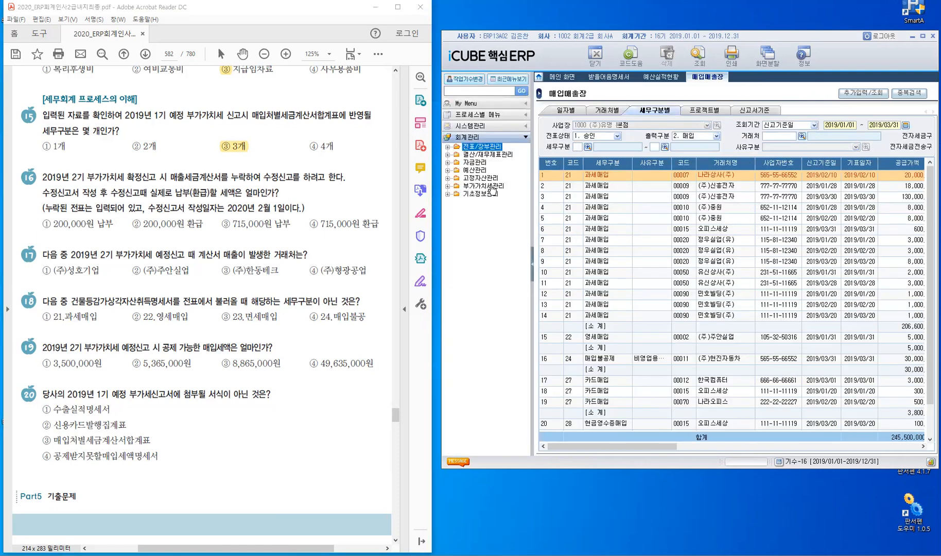
left_click(483, 185)
double_click(493, 187)
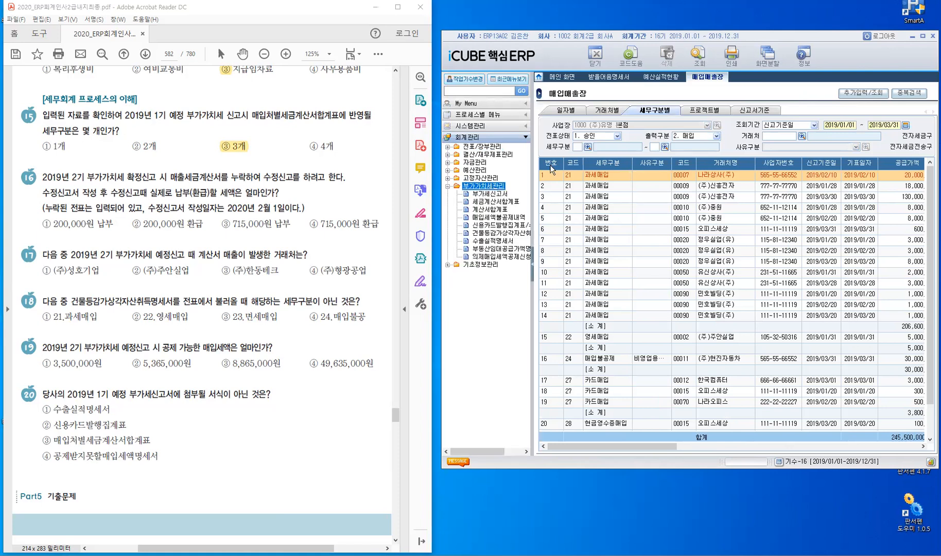
double_click(489, 193)
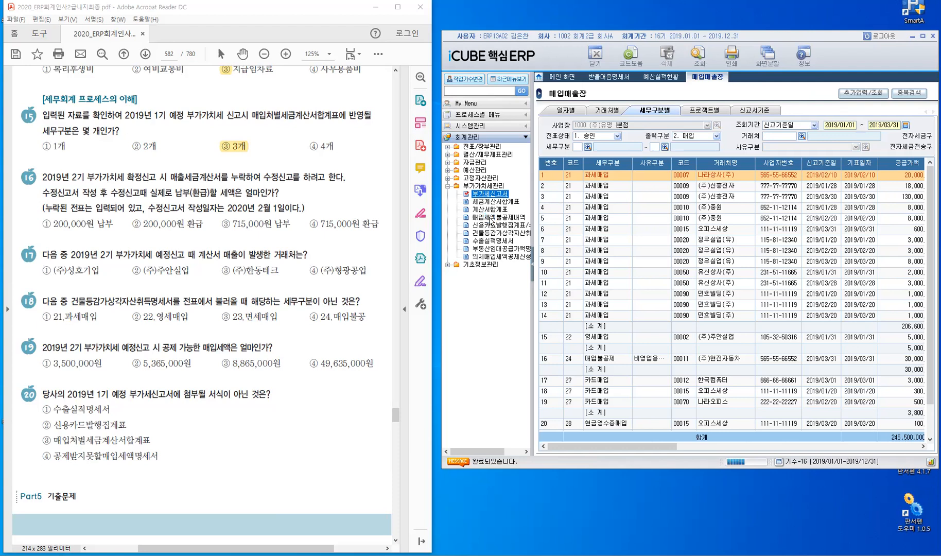
left_click(532, 266)
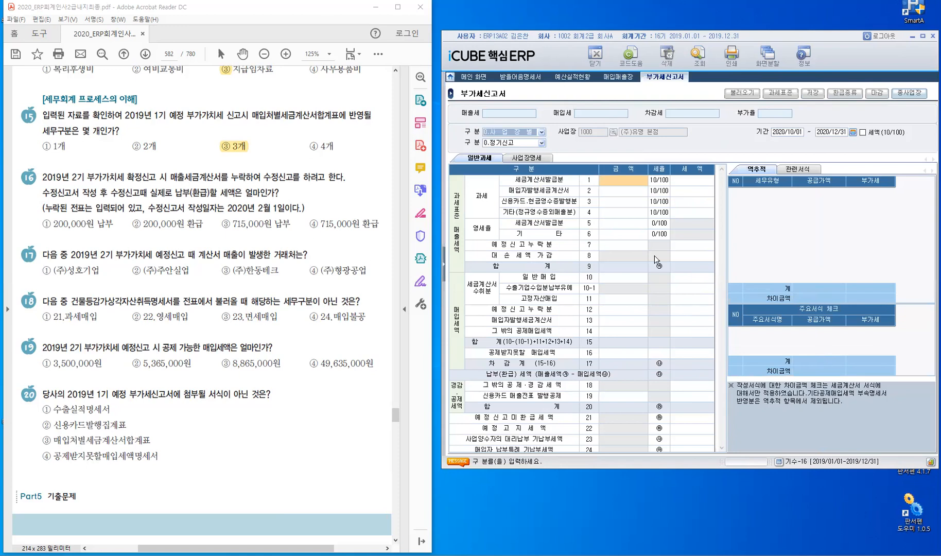
Query the 0.정기신고 VAT return for the period 2019/10/01 through 2019/12/31.
key("Return")
type("2")
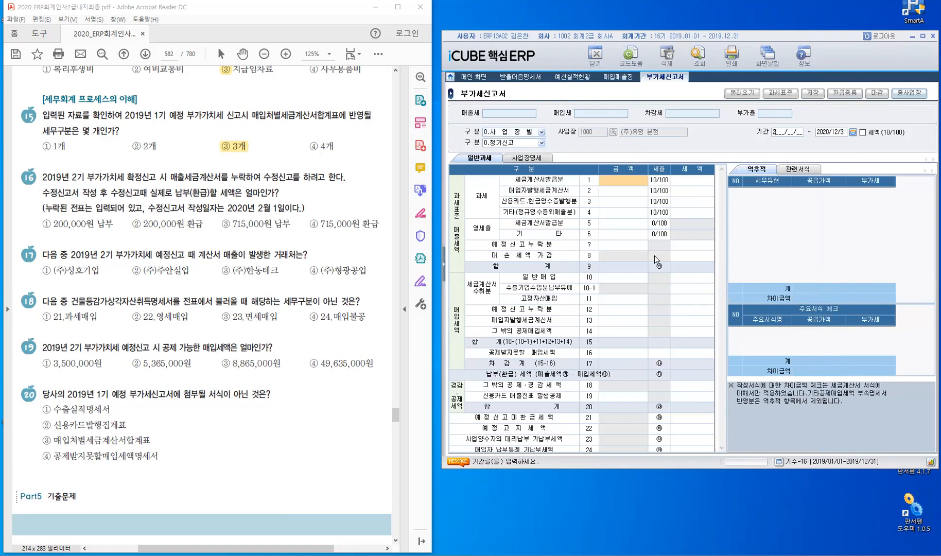
type("019/10/01")
key("Return")
type("2019/12/31")
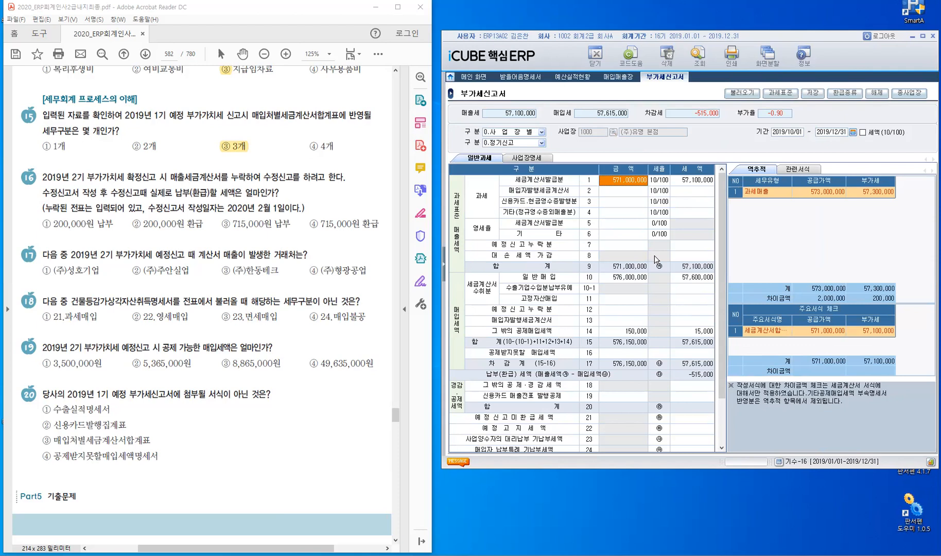
Change the return's 구분 to 1.수정신고 and start adding a new amended return from the 신고차수 lookup.
left_click(541, 143)
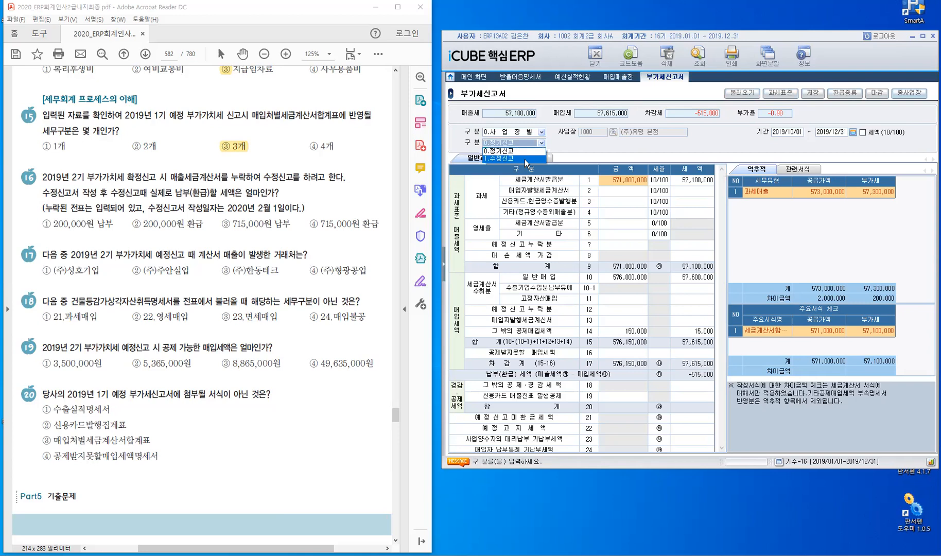
left_click(525, 158)
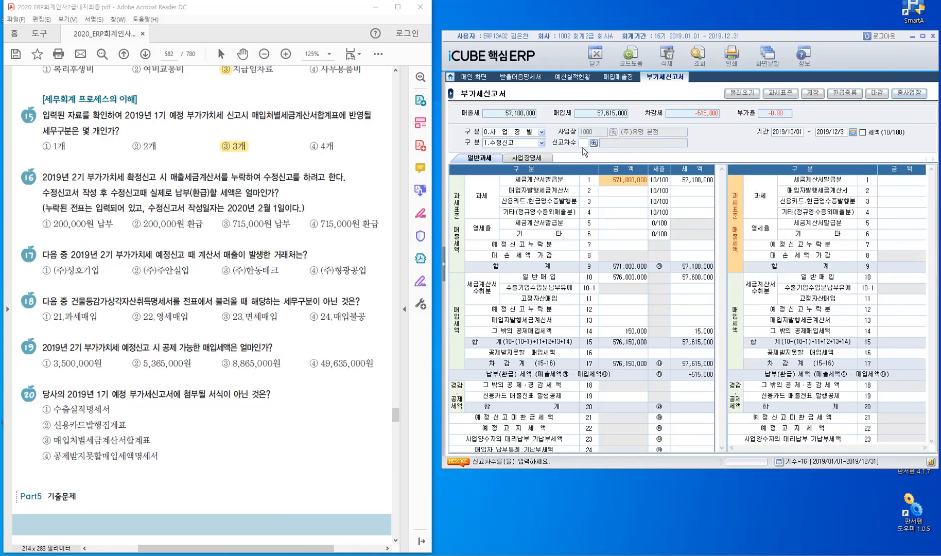
left_click(593, 143)
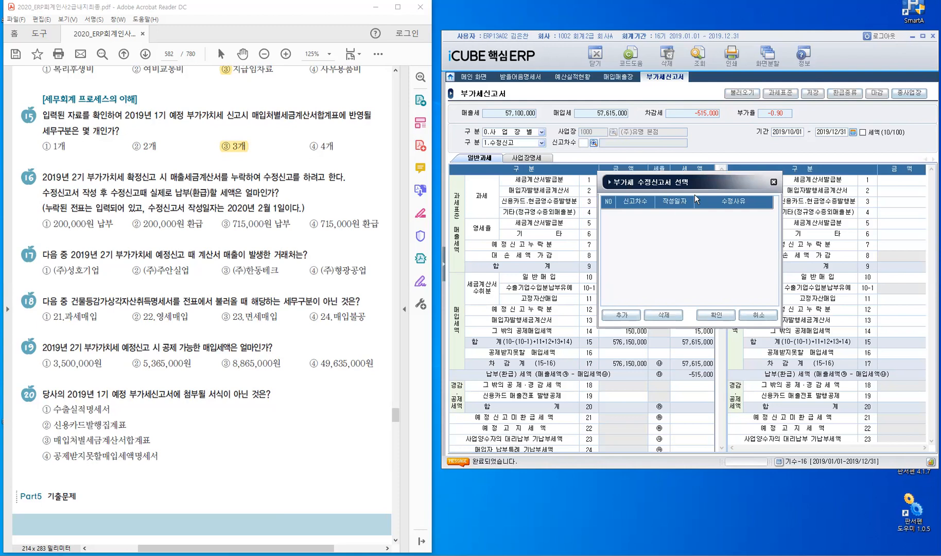
left_click(622, 320)
left_click(622, 316)
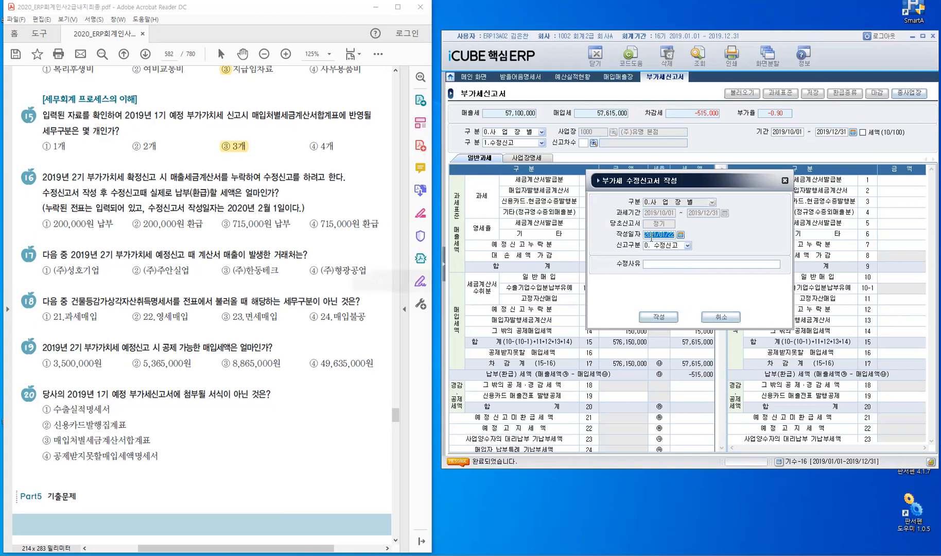
Create the amended return with 작성일자 2020/01/25 and 수정사유 매출누락, and load it as the 1차수정 filing.
type("2")
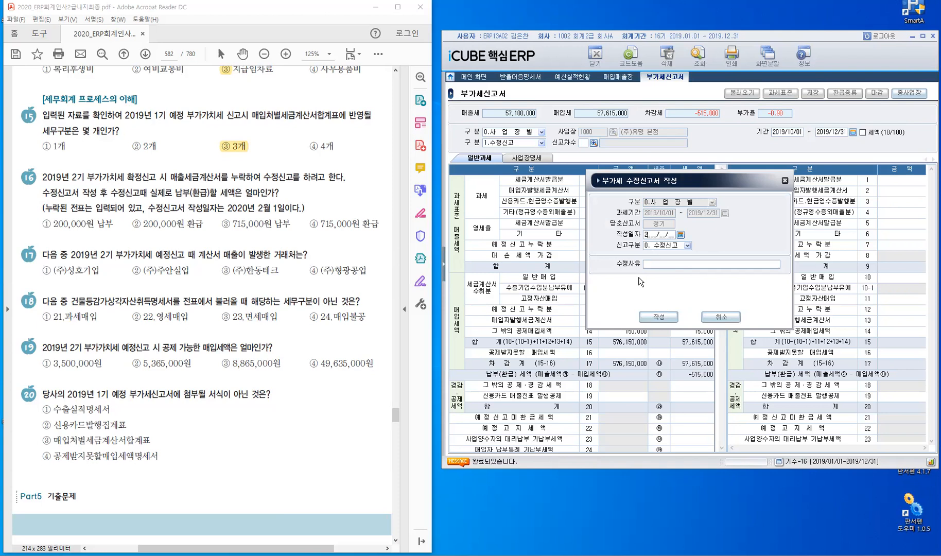
type("02")
type("0/")
type("02/01")
key("Return")
left_click(670, 263)
type("매출누락")
left_click(662, 318)
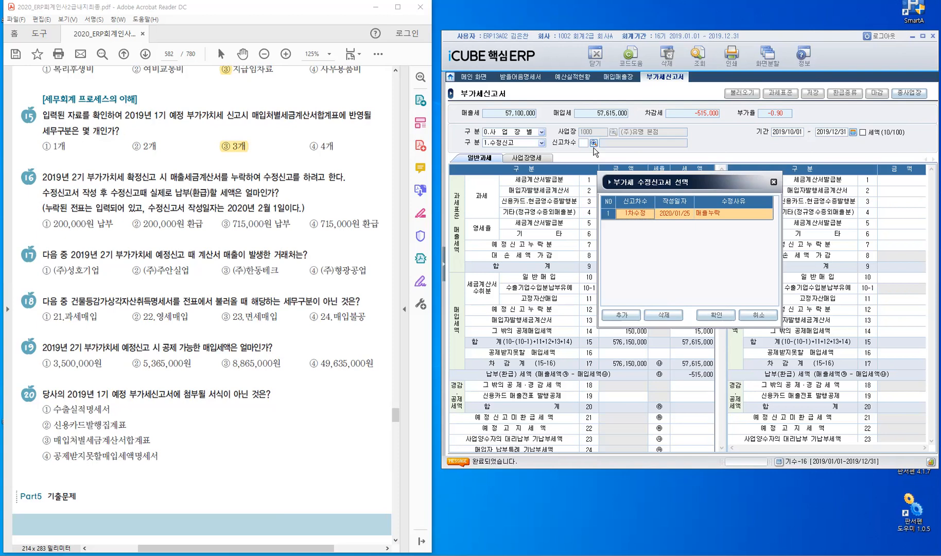
key("ctrl")
left_click(713, 315)
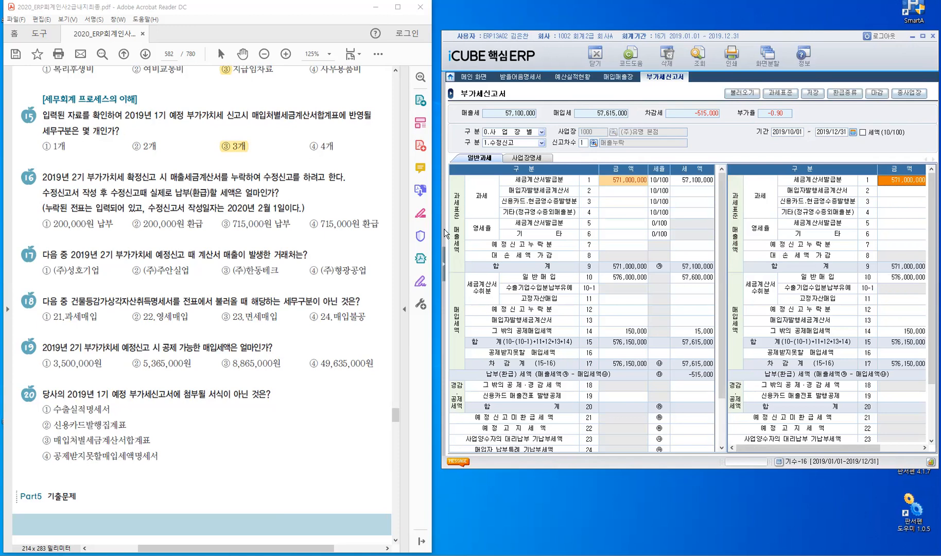
Widen the ERP window and compare the tax amounts down to line 26 in the regular and amended returns.
left_click_drag(392, 232, 330, 241)
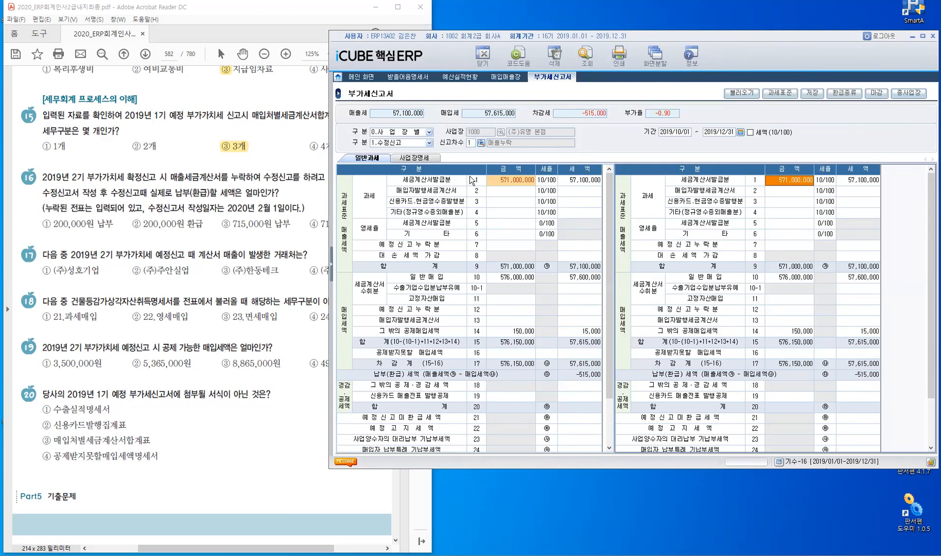
left_click(523, 299)
scroll(522, 299, "down", 3)
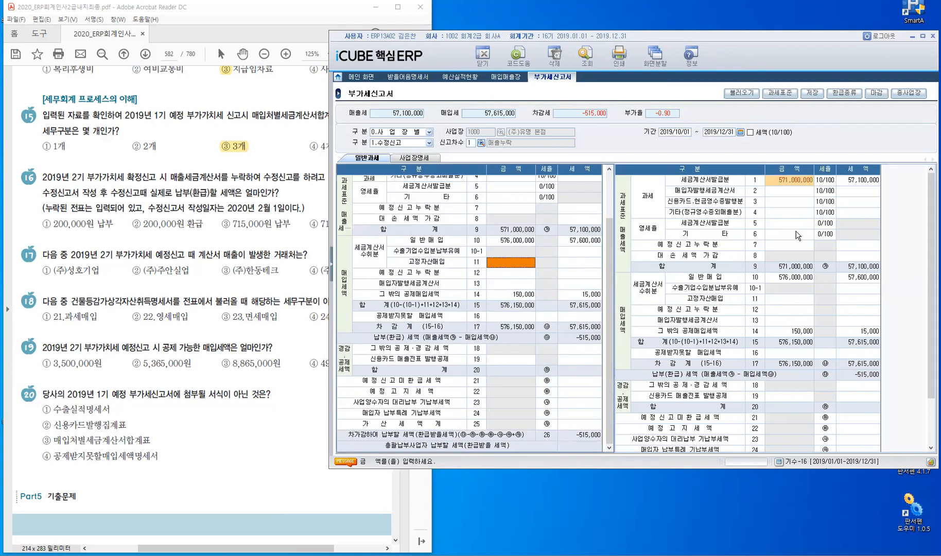
left_click(797, 235)
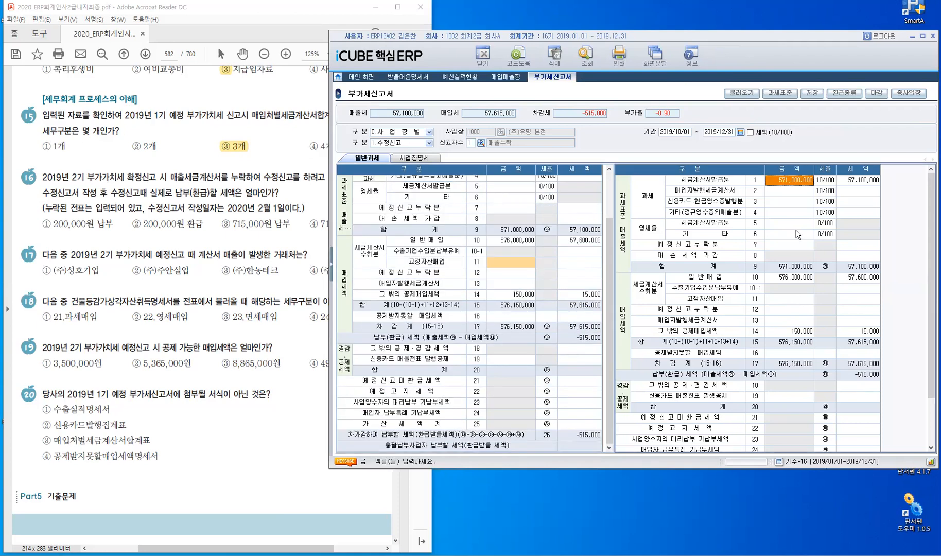
scroll(799, 234, "down", 3)
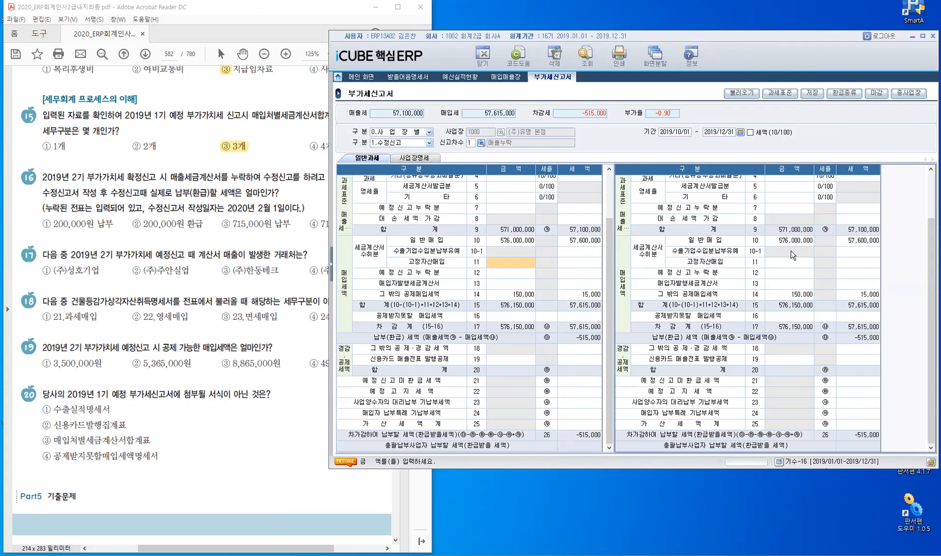
Reload the voucher data into the 1차 수정 return, replacing its existing amended data.
left_click(798, 208)
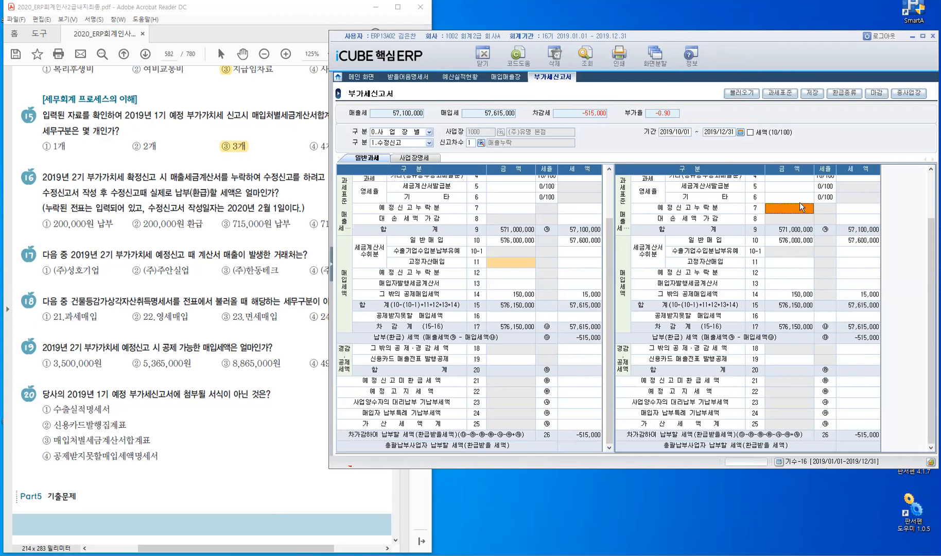
left_click(744, 93)
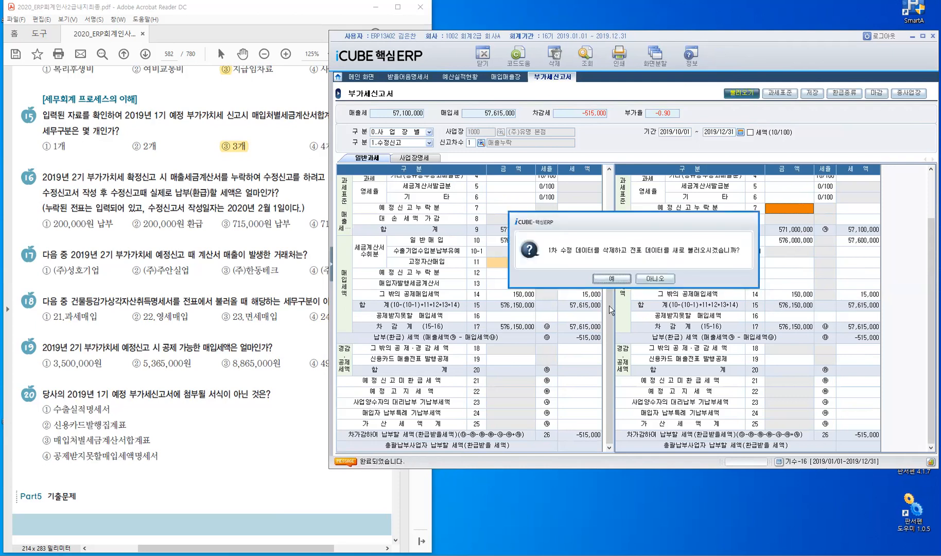
left_click(611, 279)
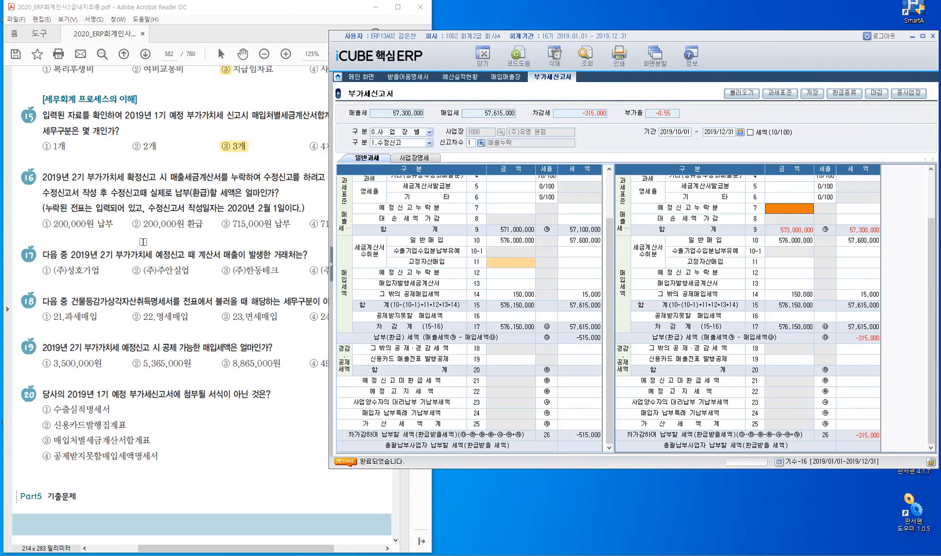
Highlight answer number ① for question 16 in the PDF and return to the ERP window.
left_click(41, 184)
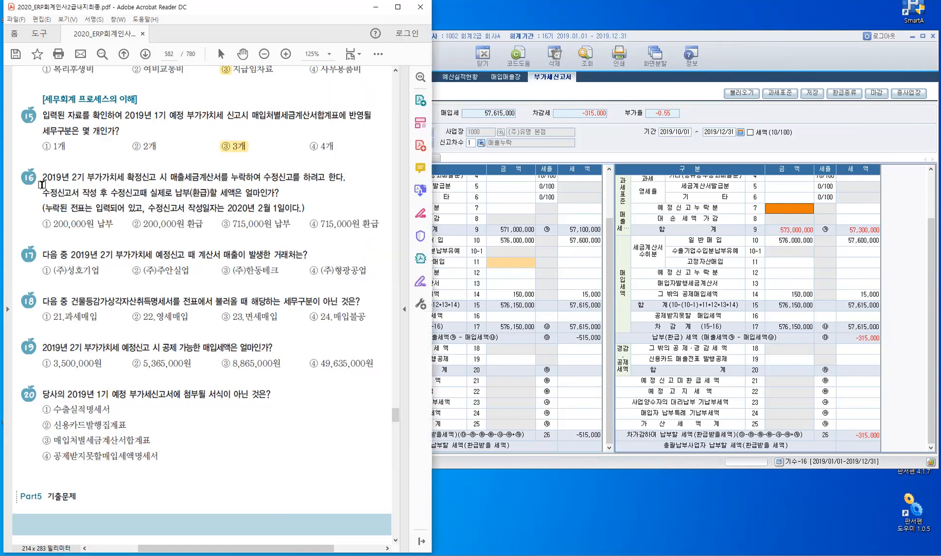
double_click(48, 223)
left_click(677, 142)
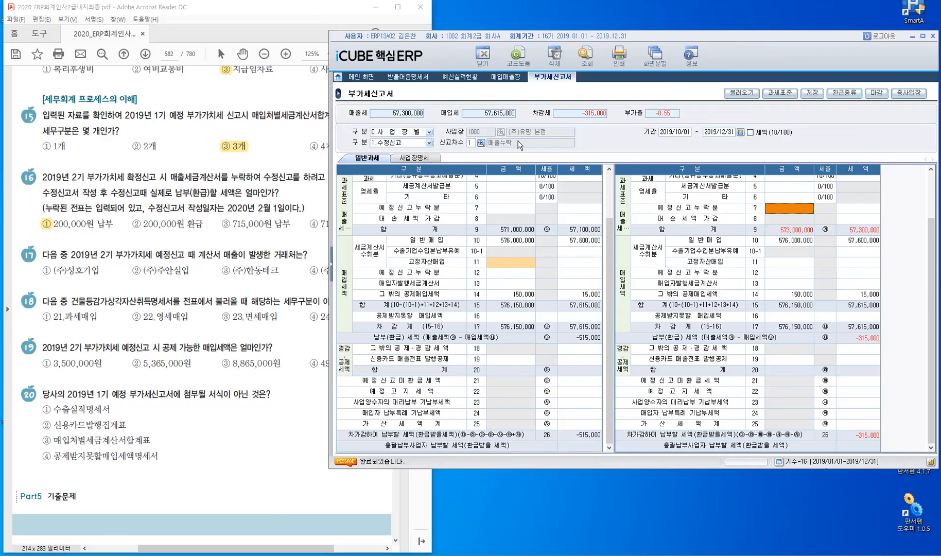
Close all open ERP screens, saving the modified VAT return, and narrow the ERP window to sit beside the PDF.
right_click(556, 82)
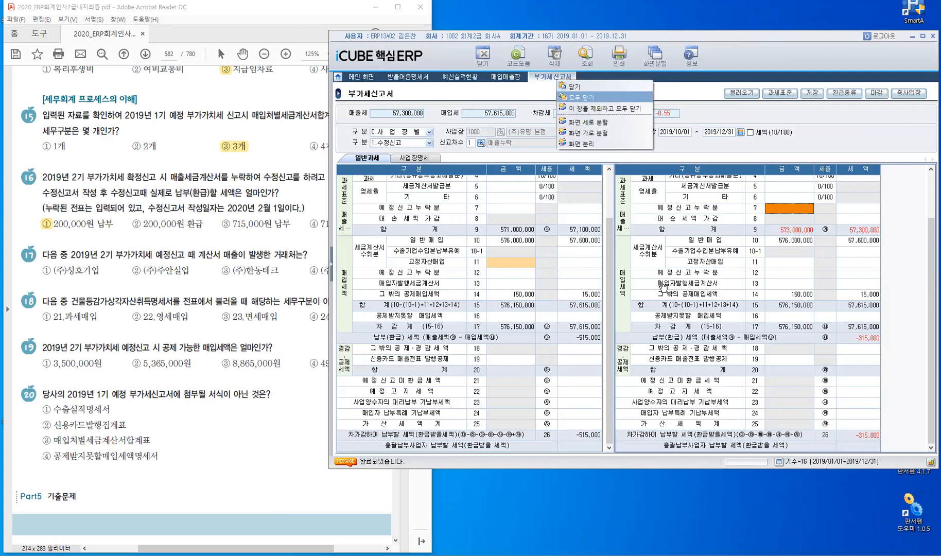
key("Return")
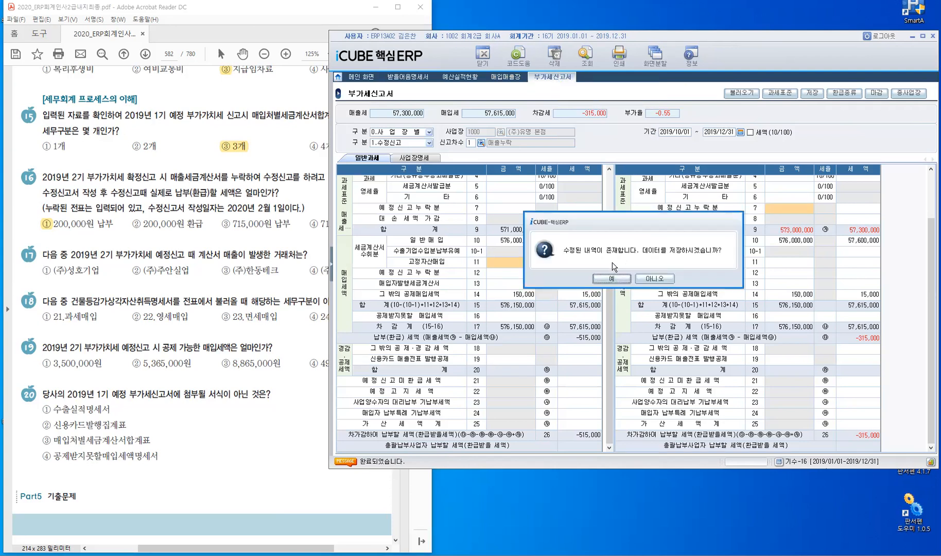
left_click(613, 278)
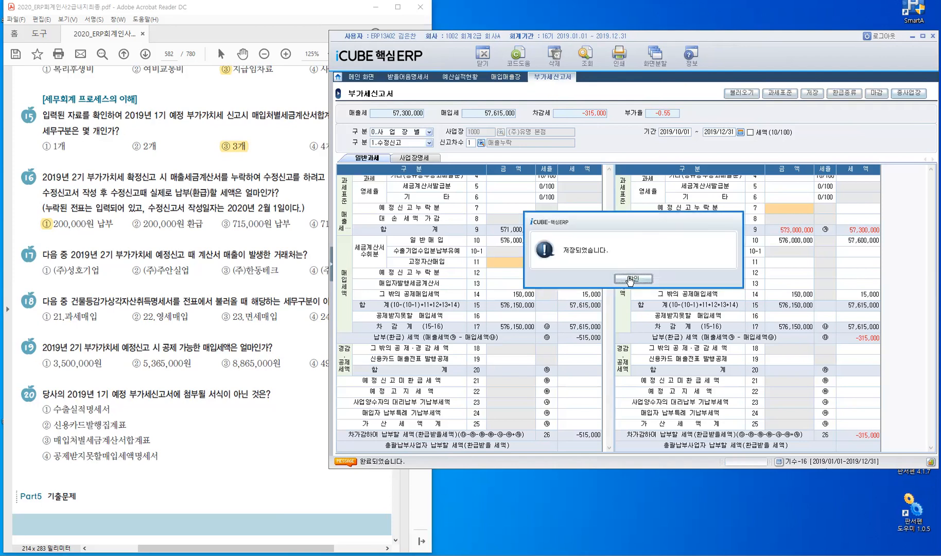
left_click(628, 278)
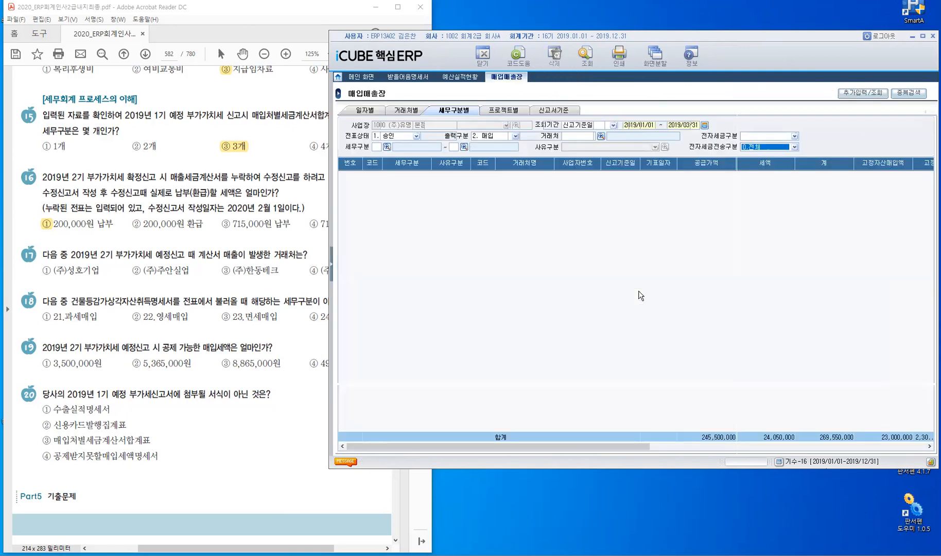
key("Escape")
key("Escape")
key("Escape")
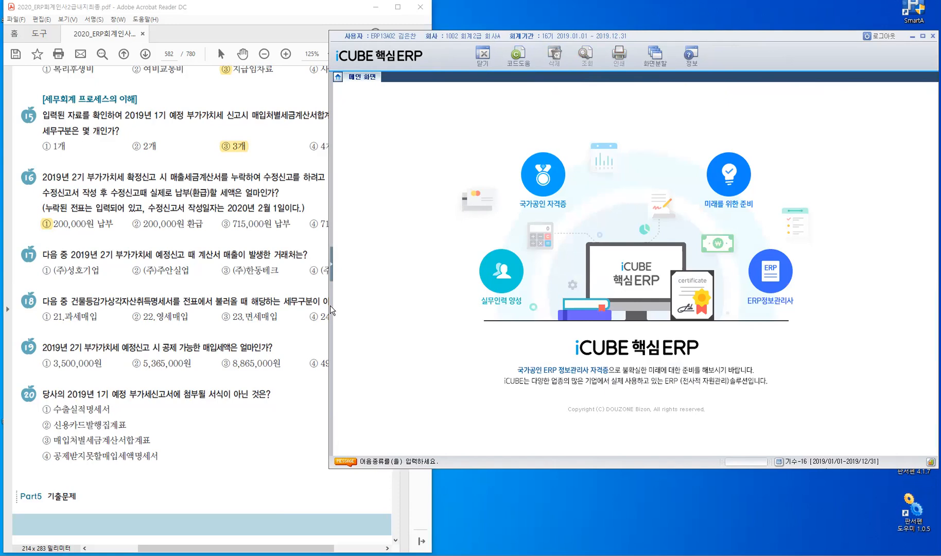
left_click_drag(427, 301, 445, 304)
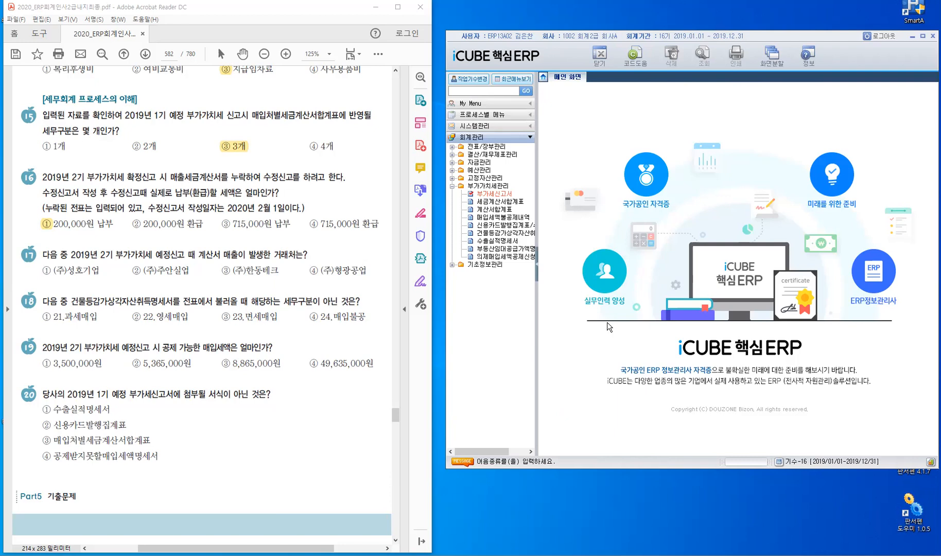
Open the 계산서합계표 for sales, set its period to 2019/07 through 2019/09, and load the voucher data.
left_click(491, 210)
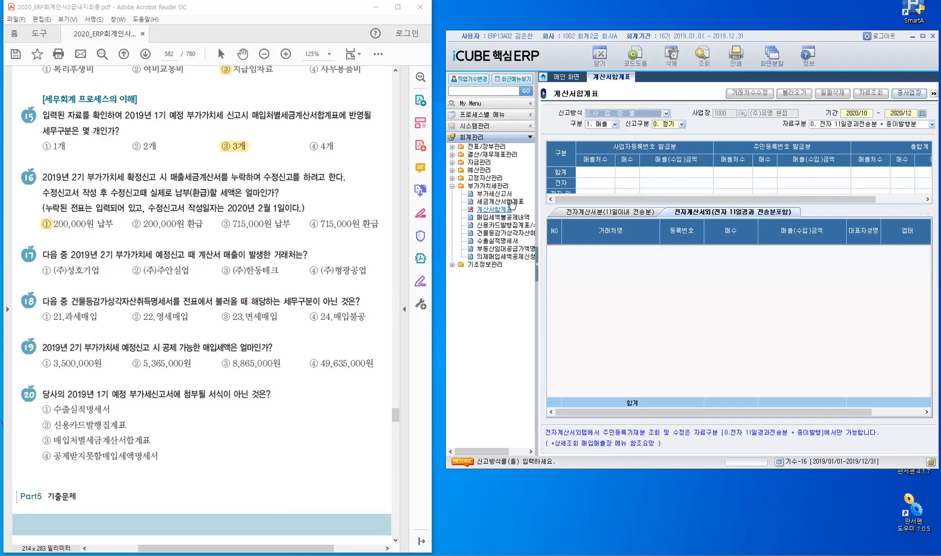
left_click(856, 112)
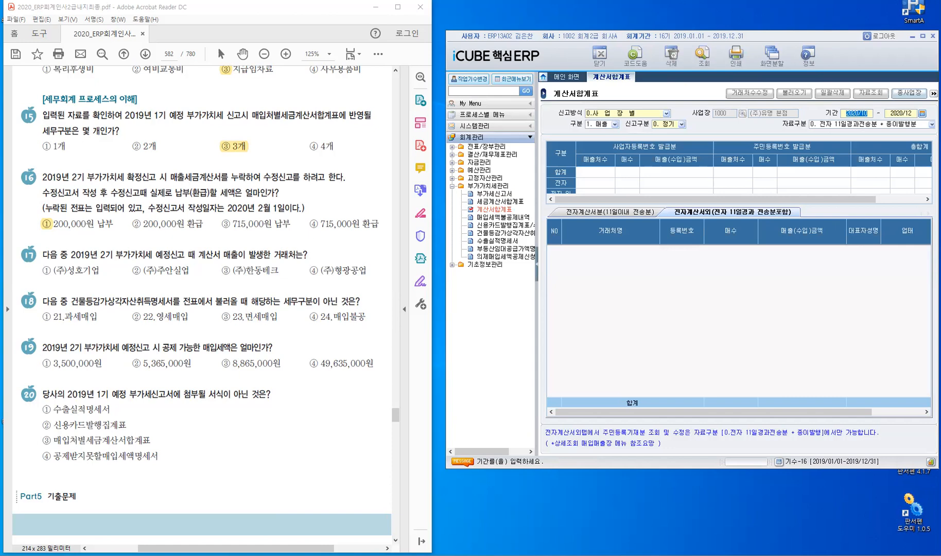
type("201")
type("90701")
key("BackSpace")
key("BackSpace")
type("2019/09")
key("Return")
left_click(704, 52)
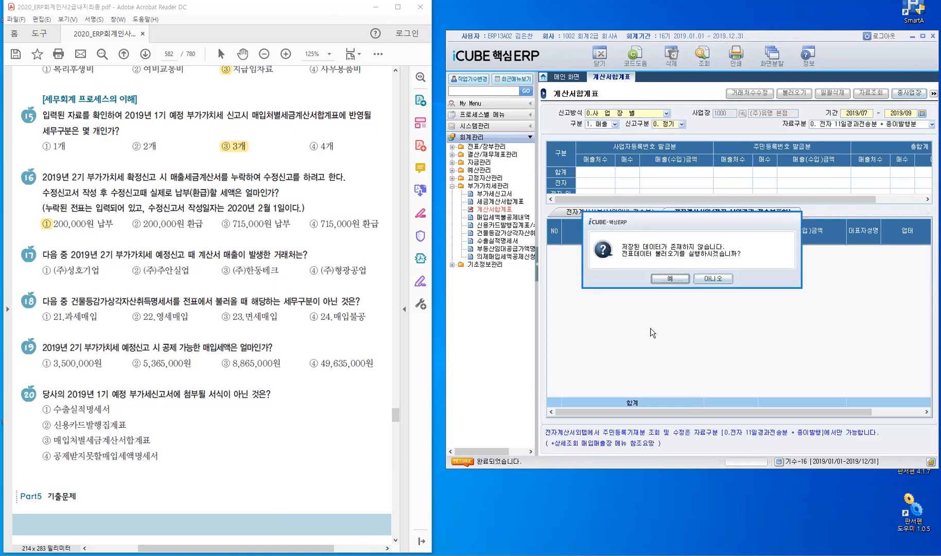
left_click(669, 278)
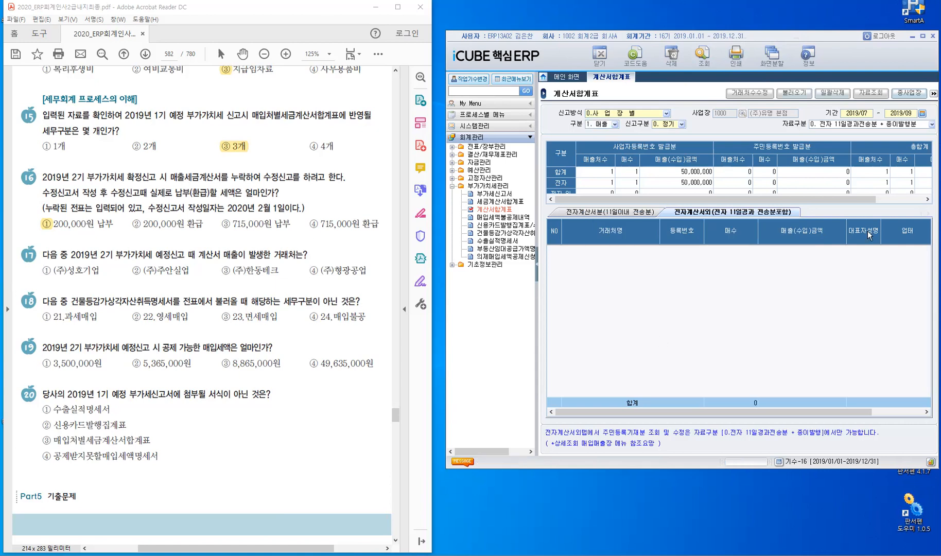
Show the 전자계산서분(11일이내 전송분) customers and highlight answer ① (주)성호기업 for question 17.
left_click(711, 216)
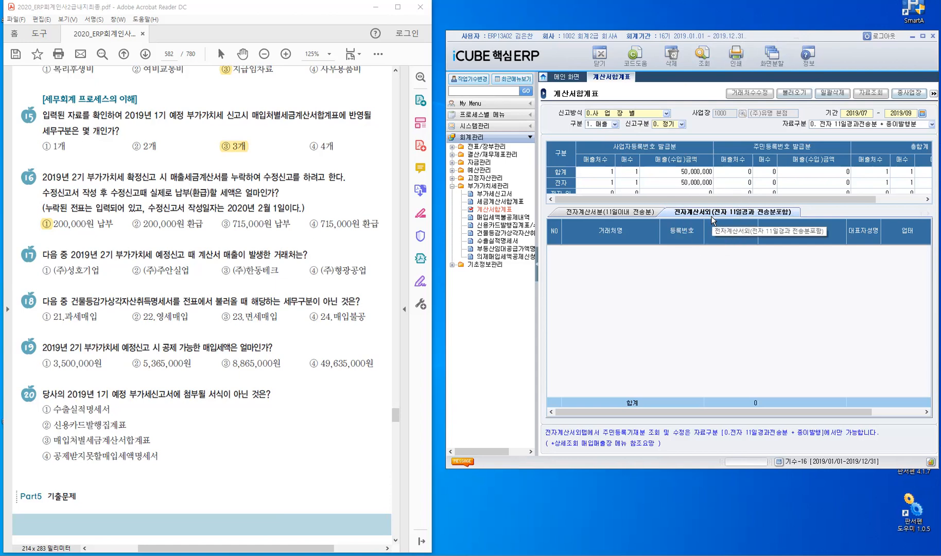
left_click(598, 214)
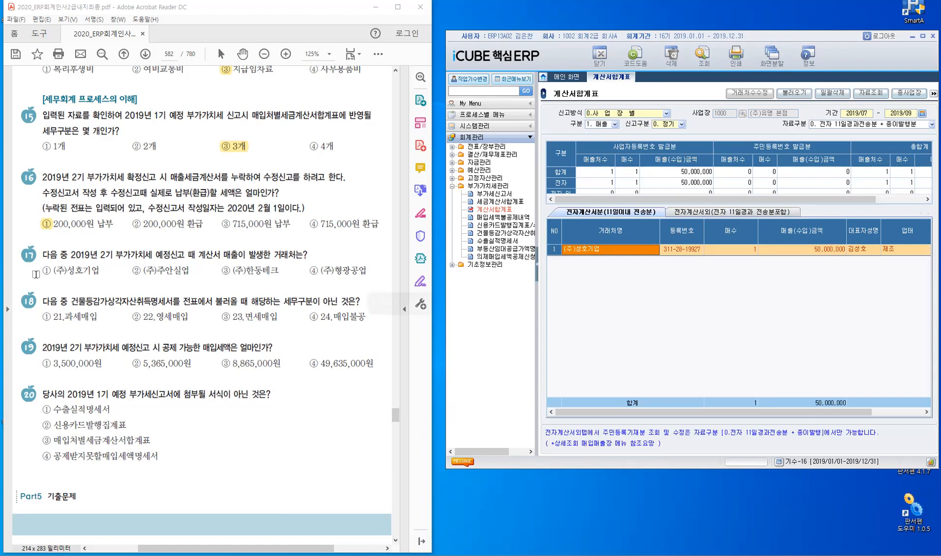
left_click_drag(44, 270, 118, 285)
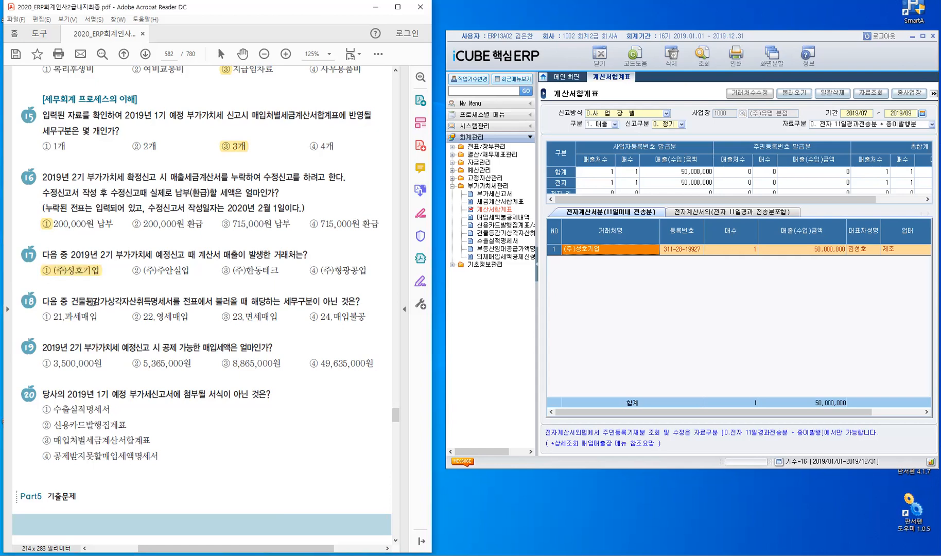
Highlight 건물등감가상각자산취득명세서 in question 18 and open that statement for the period 2019/10 to 2019/12.
left_click_drag(72, 301, 170, 301)
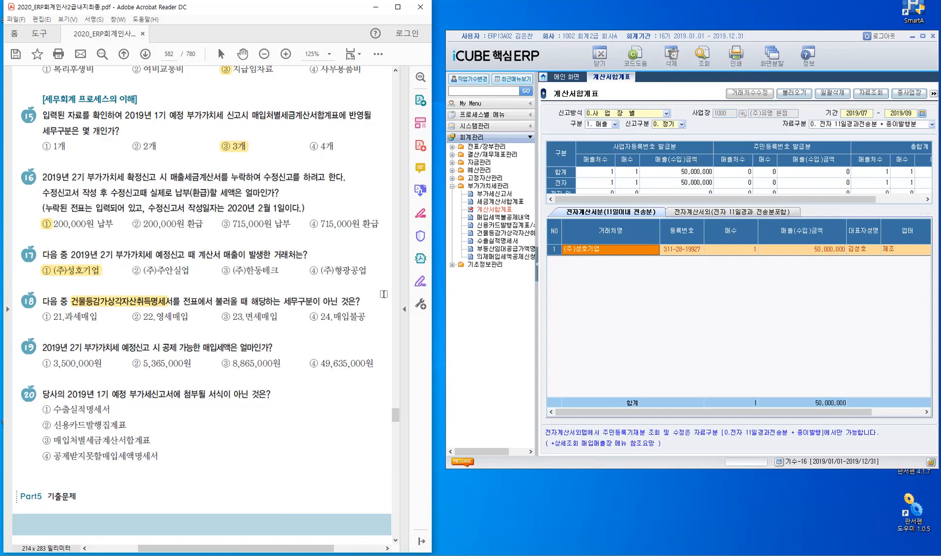
left_click(521, 236)
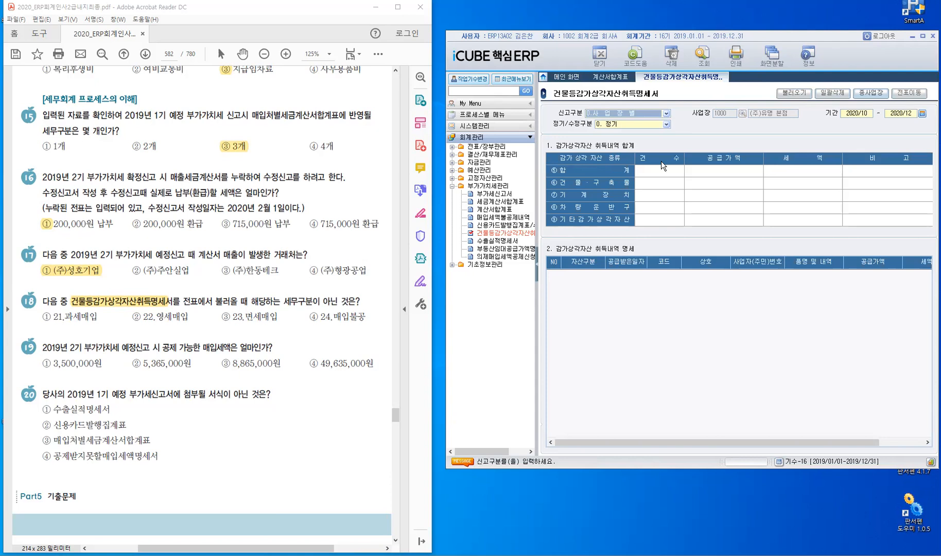
key("Return")
type("20__/__")
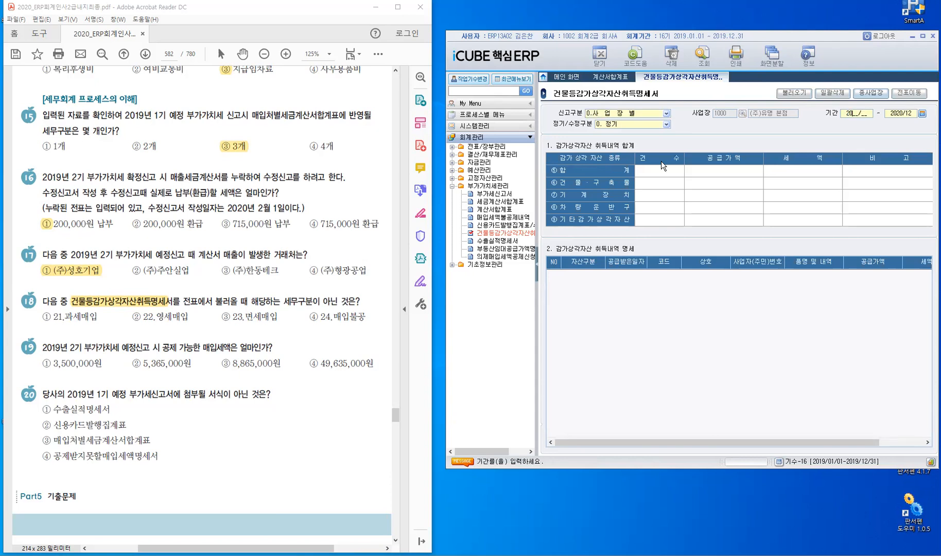
type("191")
type("0")
type("201912")
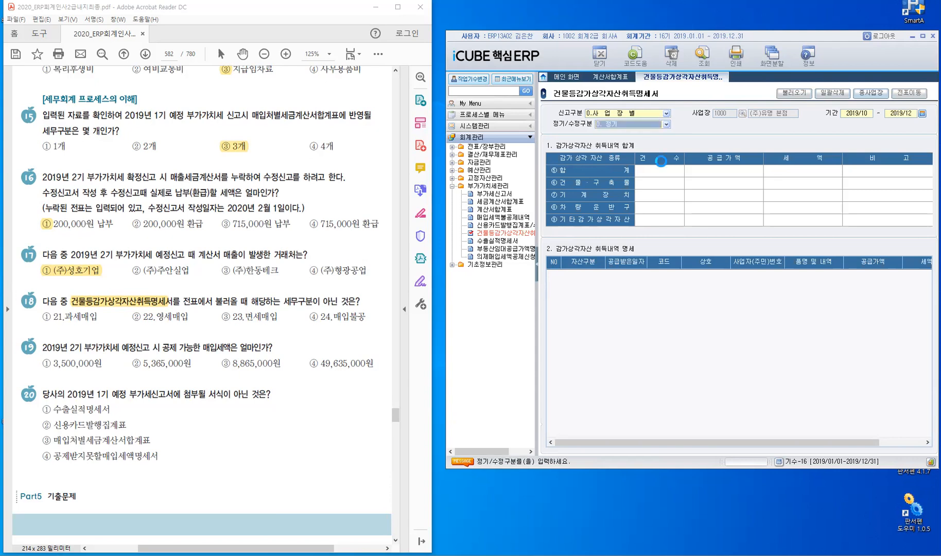
key("Return")
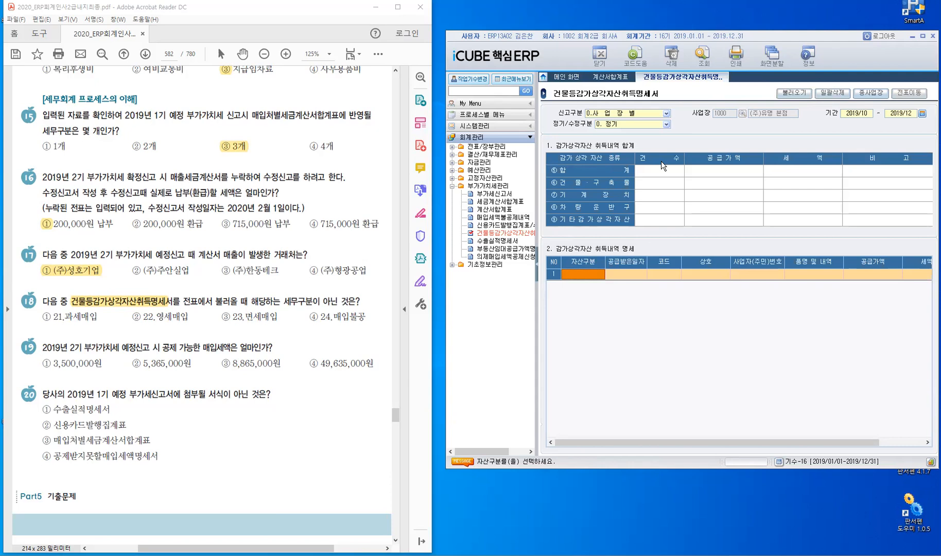
Check the 세무구분 list in the statement's voucher-loading prompt, highlight answer ③ 23 for question 18, and decline the load.
left_click(799, 99)
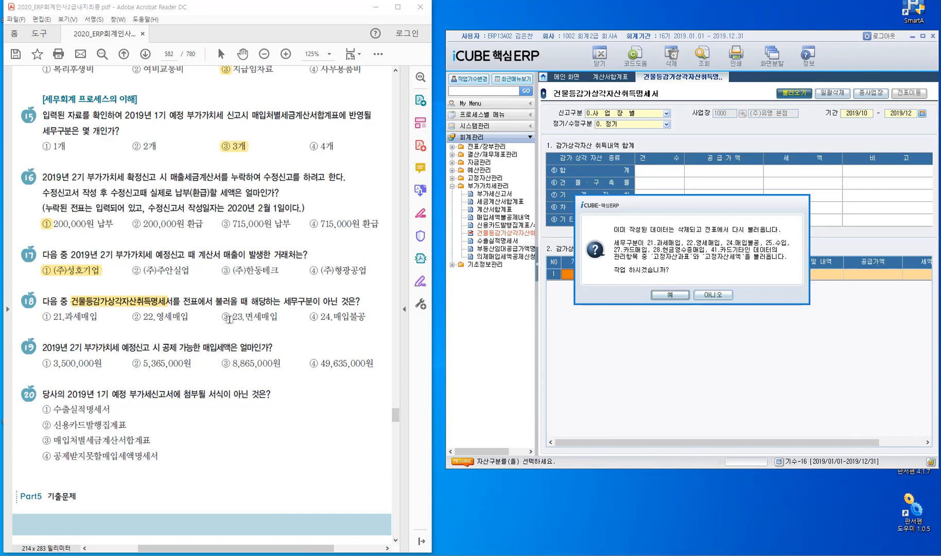
left_click_drag(229, 320, 244, 320)
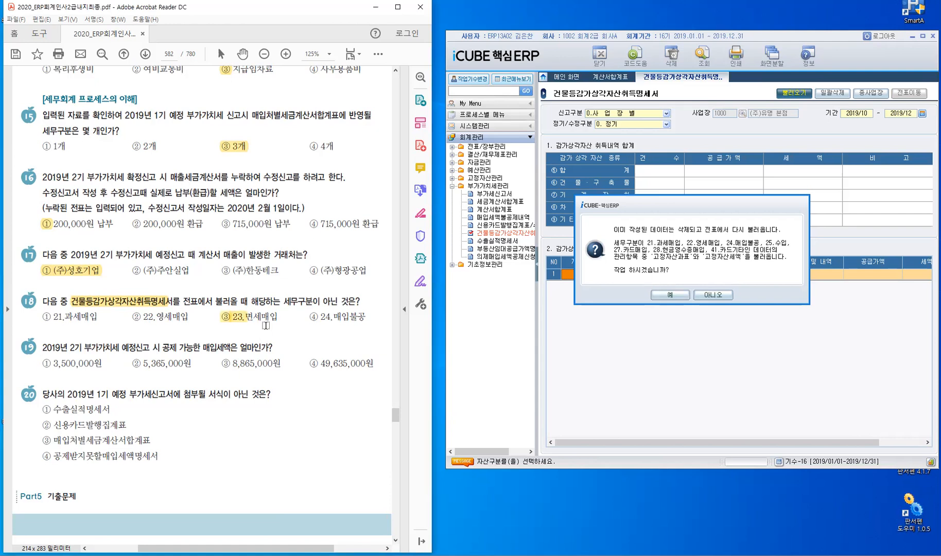
left_click(721, 295)
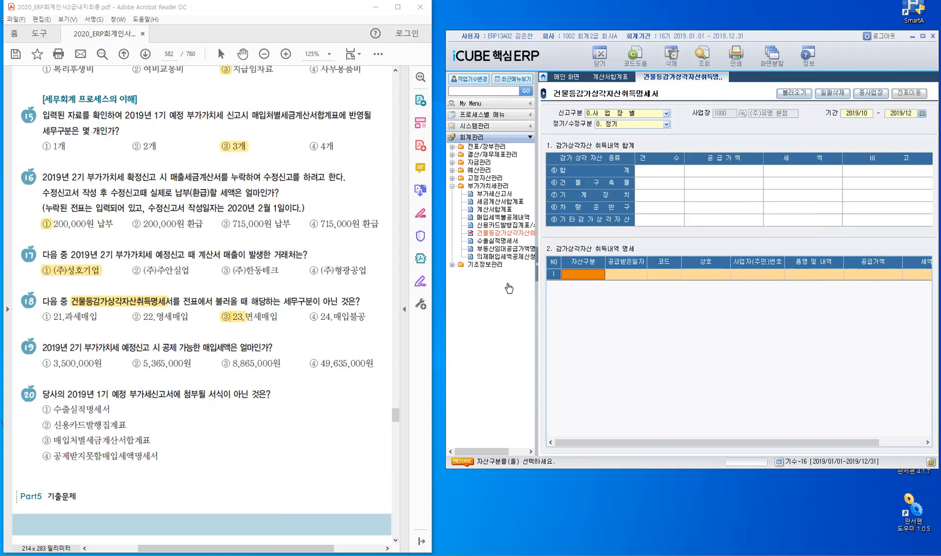
Open the regular 부가세신고서 for 2019/07/01 to 2019/09/30 and load its voucher data.
left_click(493, 195)
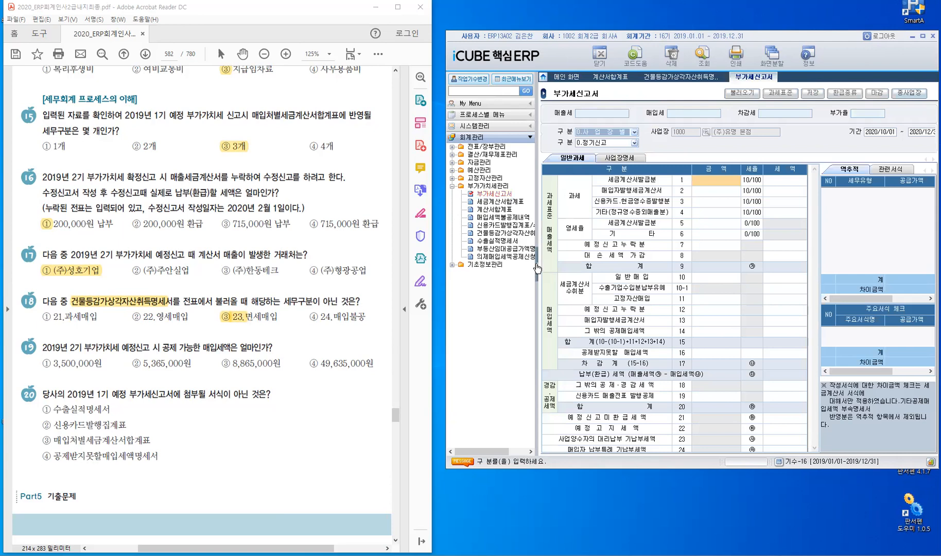
left_click(537, 266)
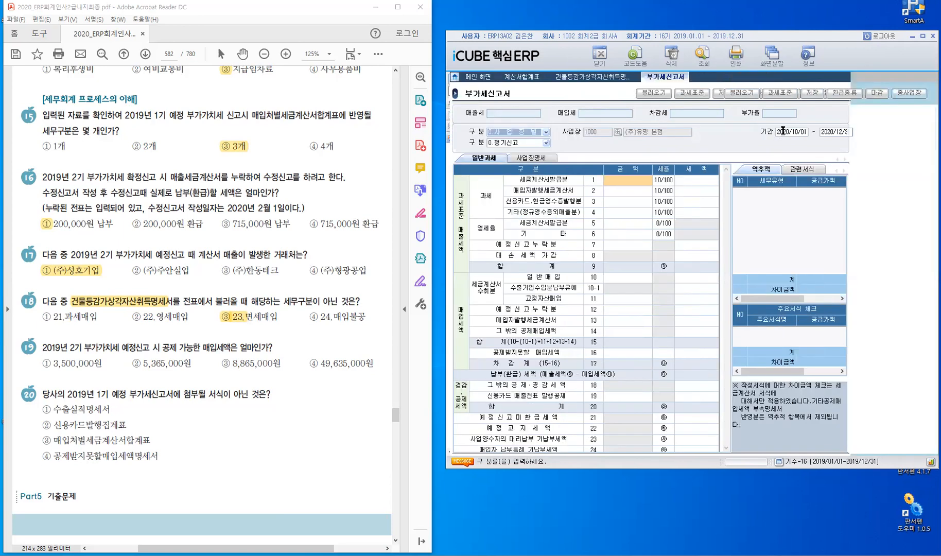
left_click(782, 132)
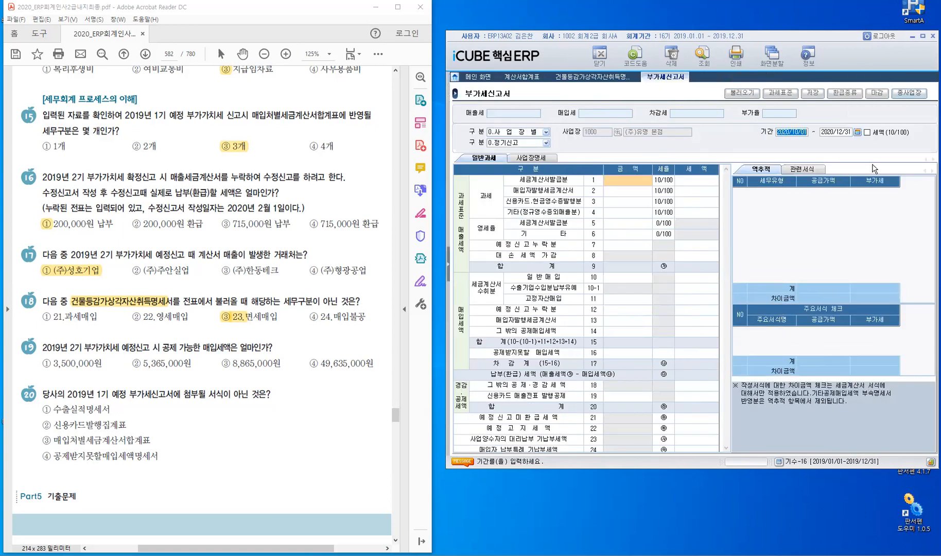
type("2019")
type("0701")
type("20")
type("01")
key("BackSpace")
key("BackSpace")
key("BackSpace")
key("BackSpace")
type("2019/09/30")
key("Return")
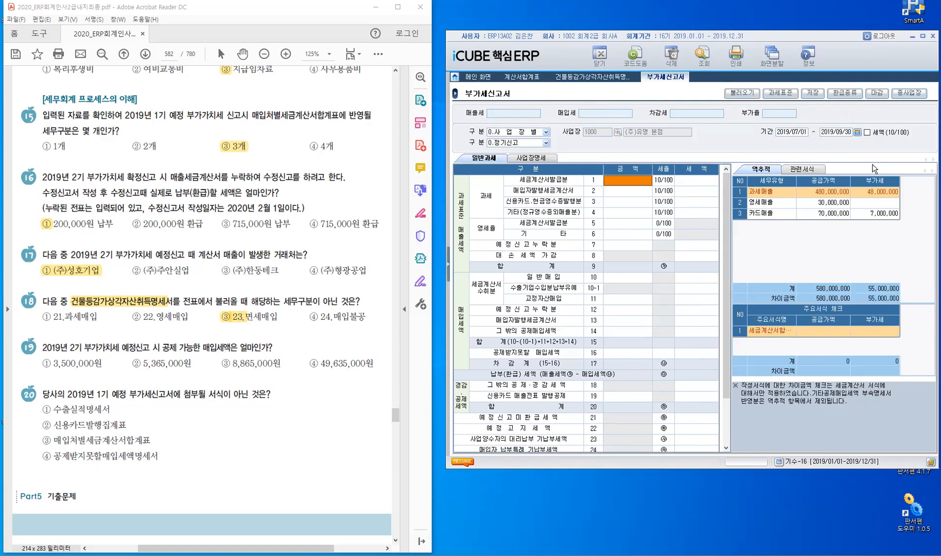
left_click(739, 93)
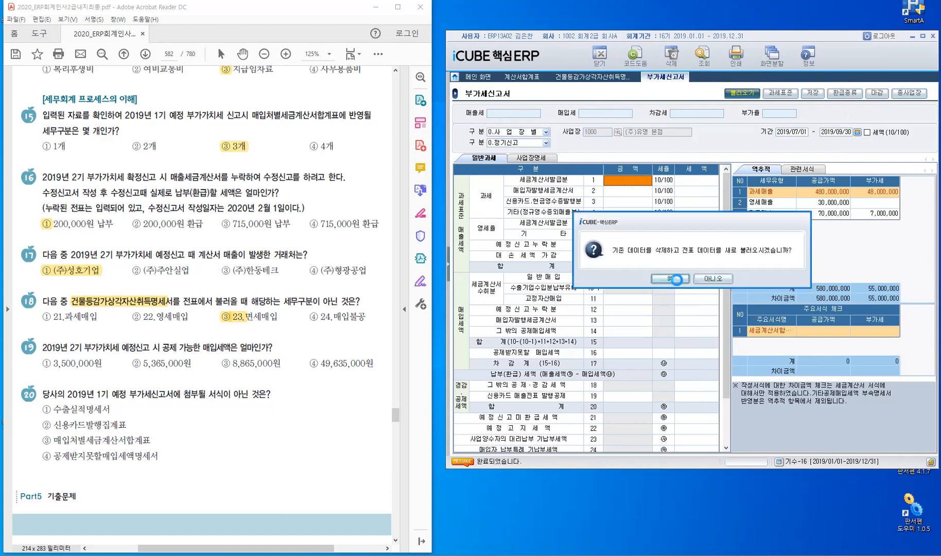
left_click(670, 279)
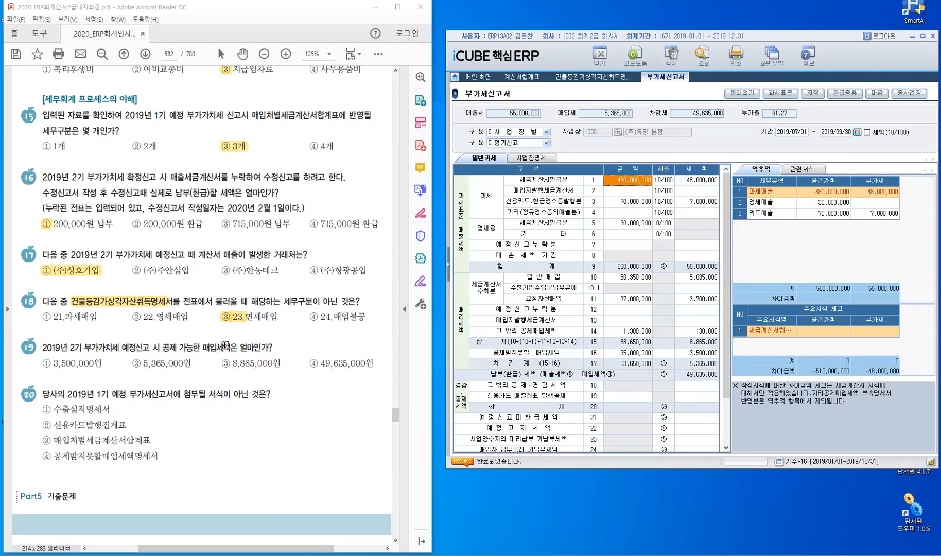
Check the deductible input tax on line 17 of the return and highlight answer number ② for question 19.
left_click(545, 366)
key("ctrl")
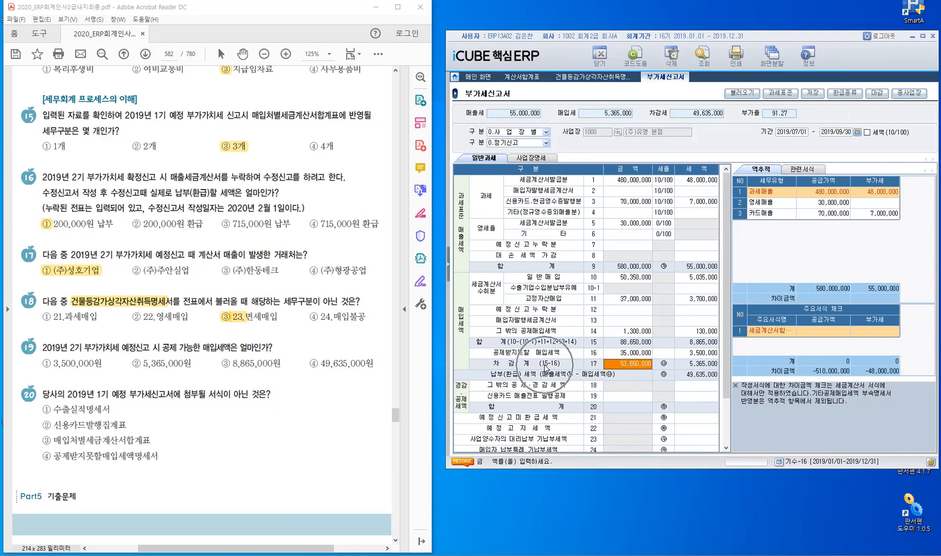
key("ctrl")
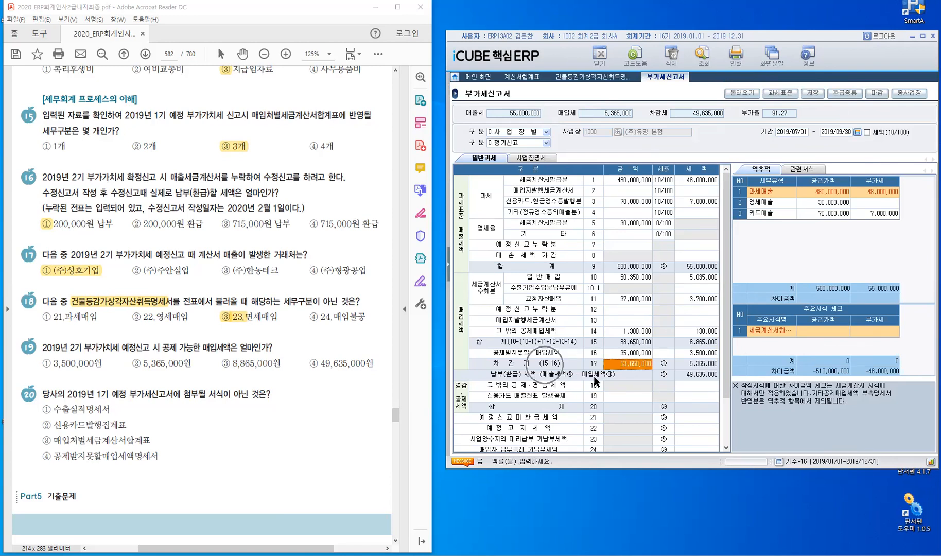
key("ctrl")
left_click(698, 366)
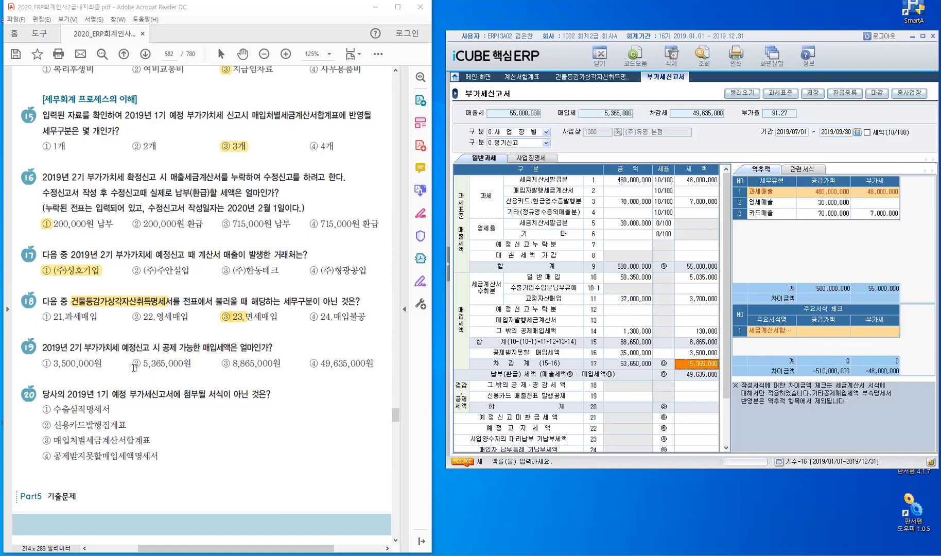
left_click_drag(129, 363, 145, 363)
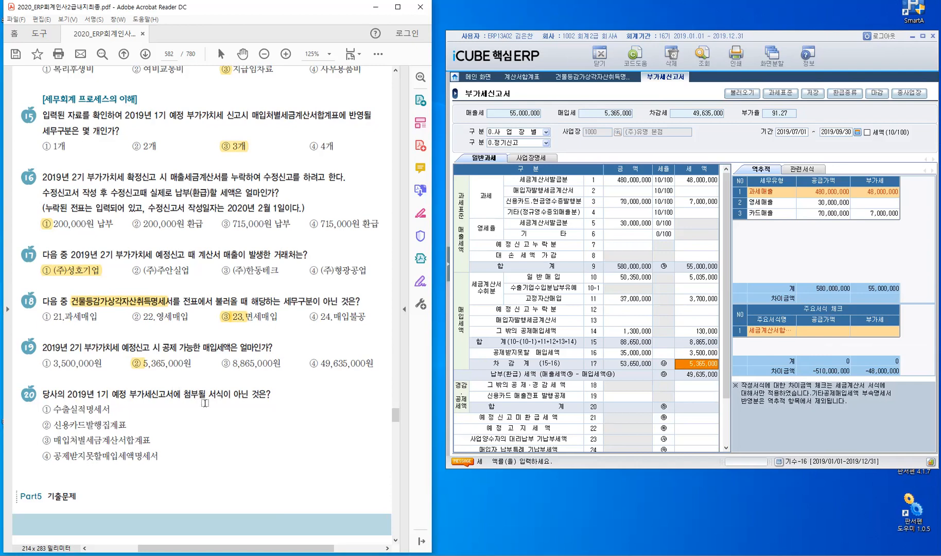
Highlight 첨부될 서식이 아닌 in question 20 and save the modified data of the current 부가세신고서.
left_click_drag(185, 397, 236, 399)
left_click(208, 367)
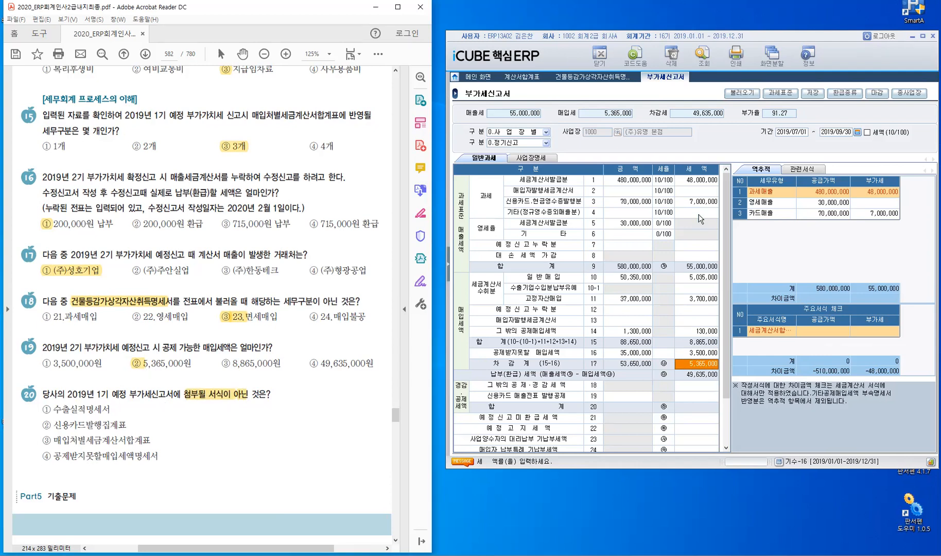
left_click(793, 145)
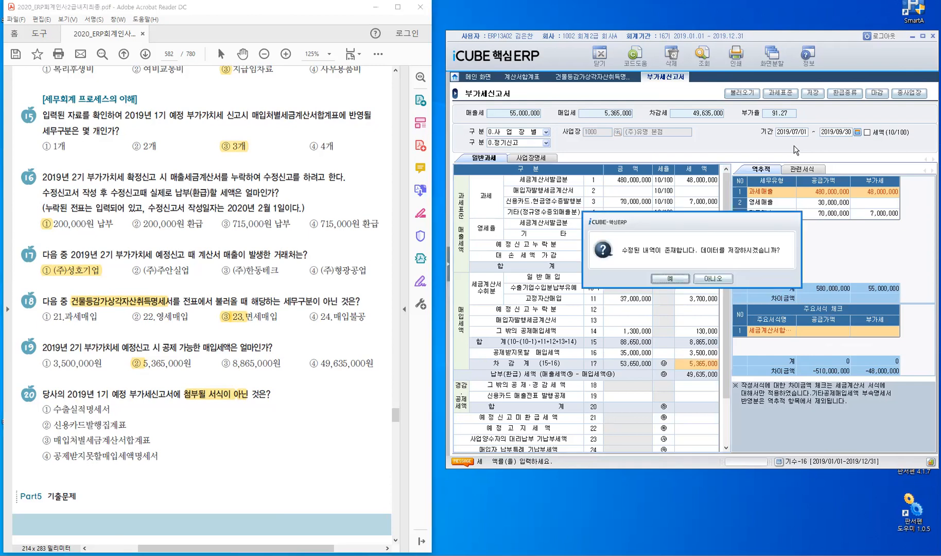
left_click(669, 279)
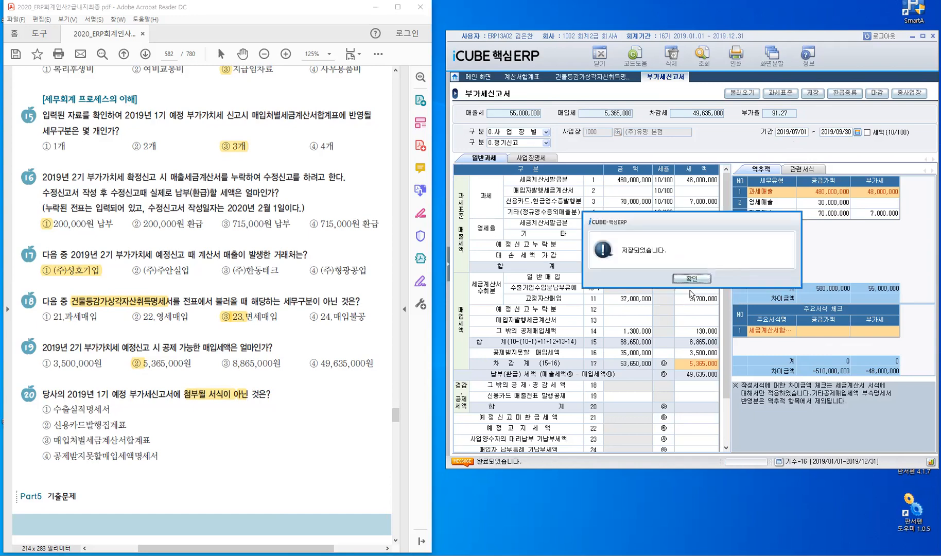
left_click(693, 278)
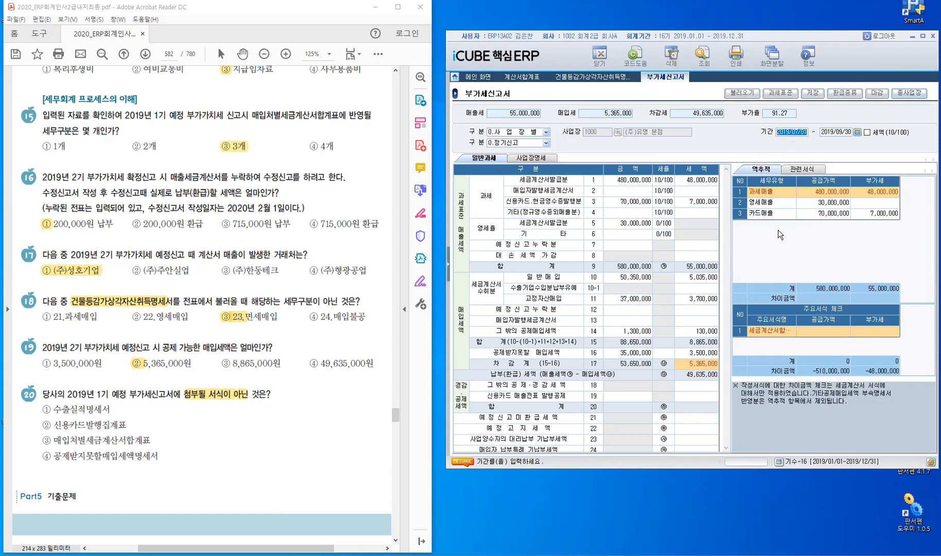
Query the 부가세신고서 for 2019/01/01 to 2019/03/31 and load its voucher data.
type("2019010")
type("1")
type("2019")
type("0331")
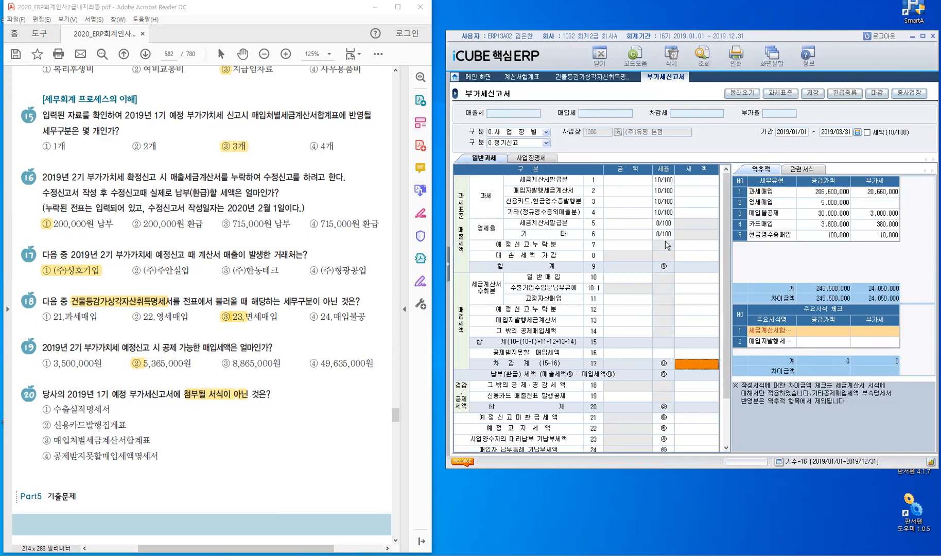
left_click(636, 201)
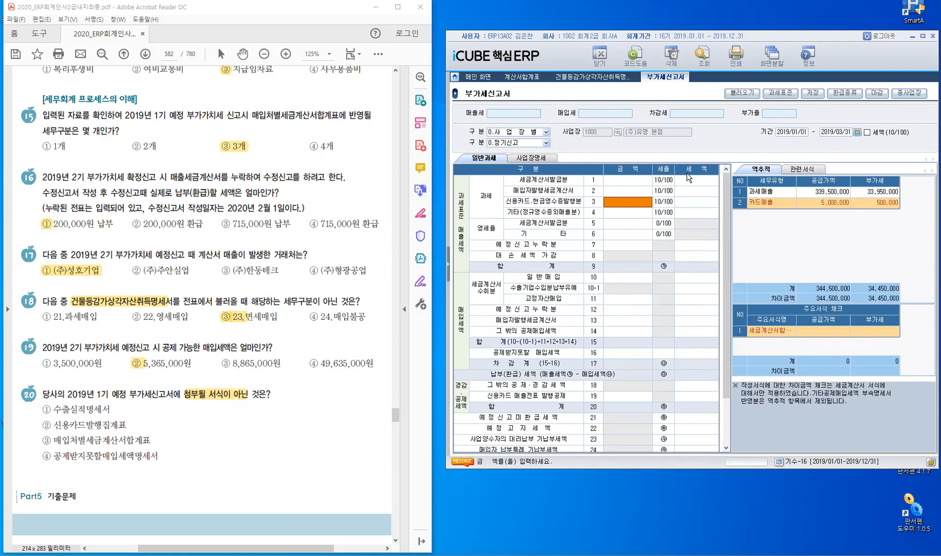
left_click(742, 94)
left_click(672, 279)
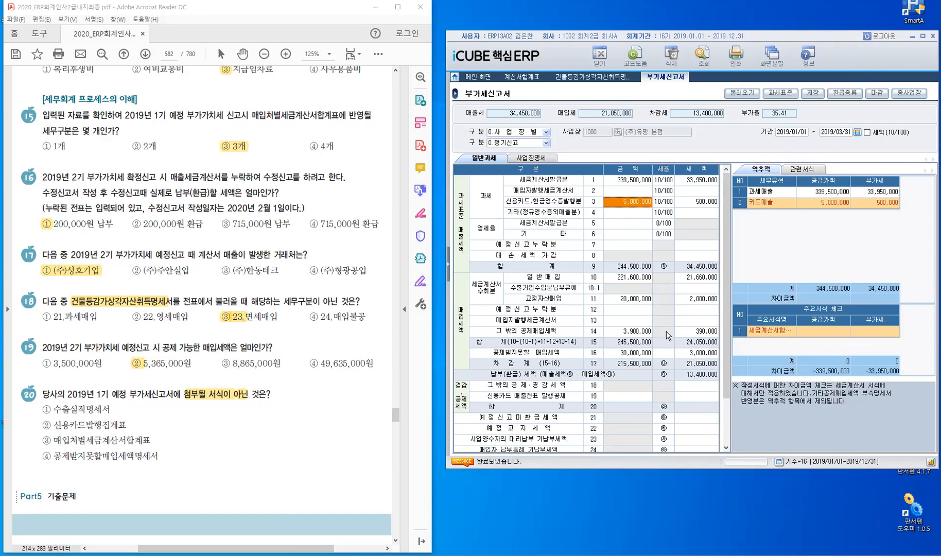
Look through the return's 관련서식 list of attached forms and go back to the 역추적 details.
left_click(806, 172)
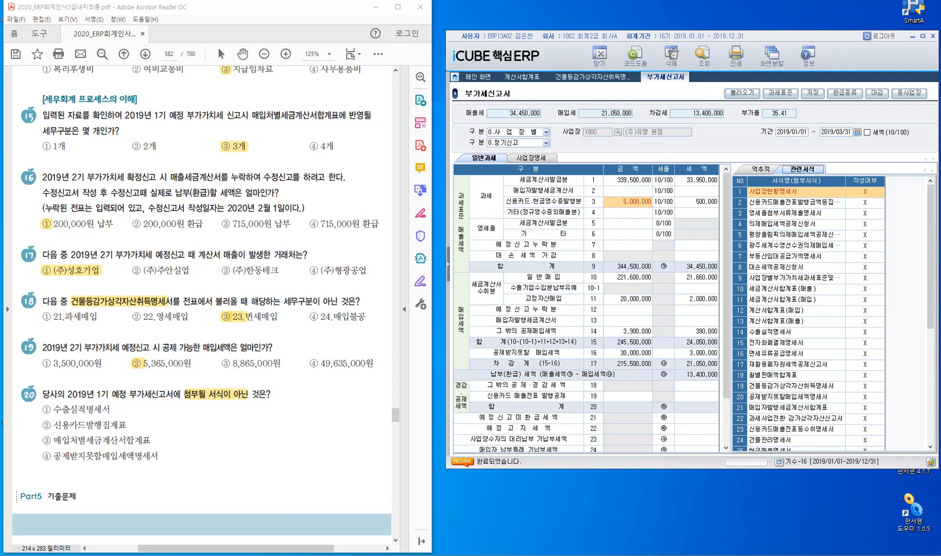
scroll(862, 200, "down", 3)
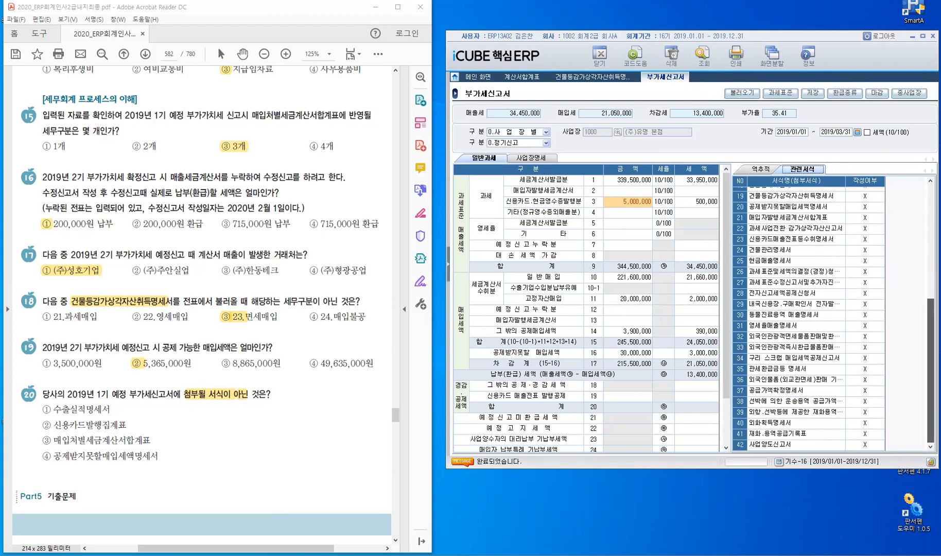
scroll(863, 200, "down", 2)
scroll(862, 200, "up", 5)
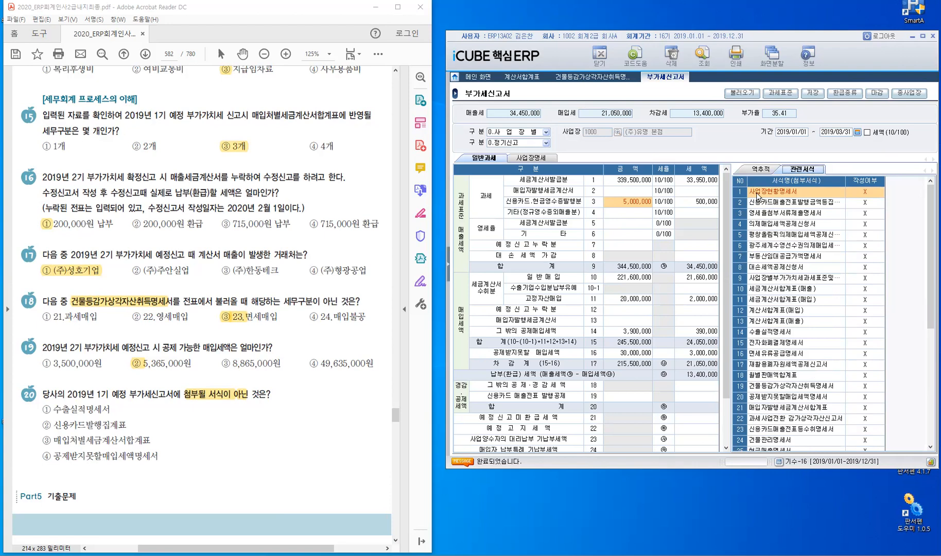
left_click(767, 169)
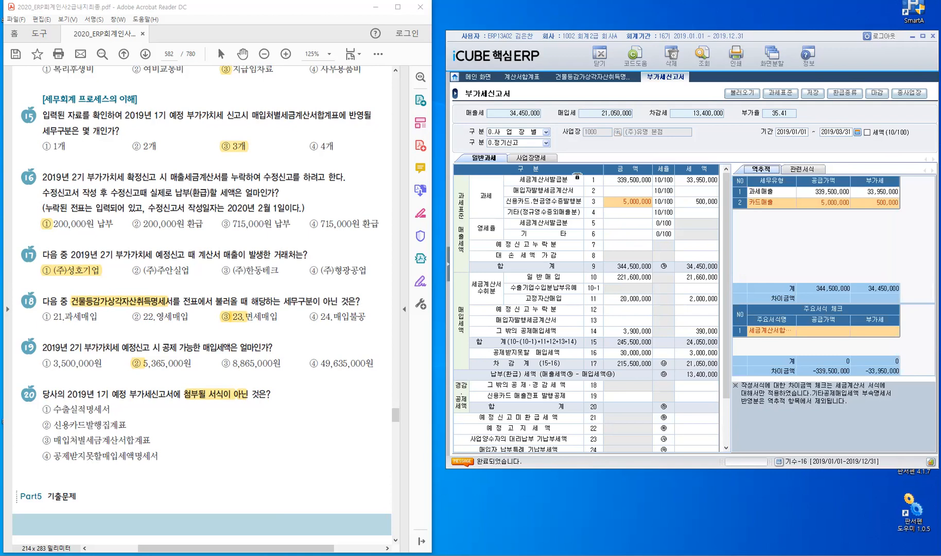
Check the taxable and zero-rated sales lines of the return and highlight answer number ① for question 20.
key("ctrl")
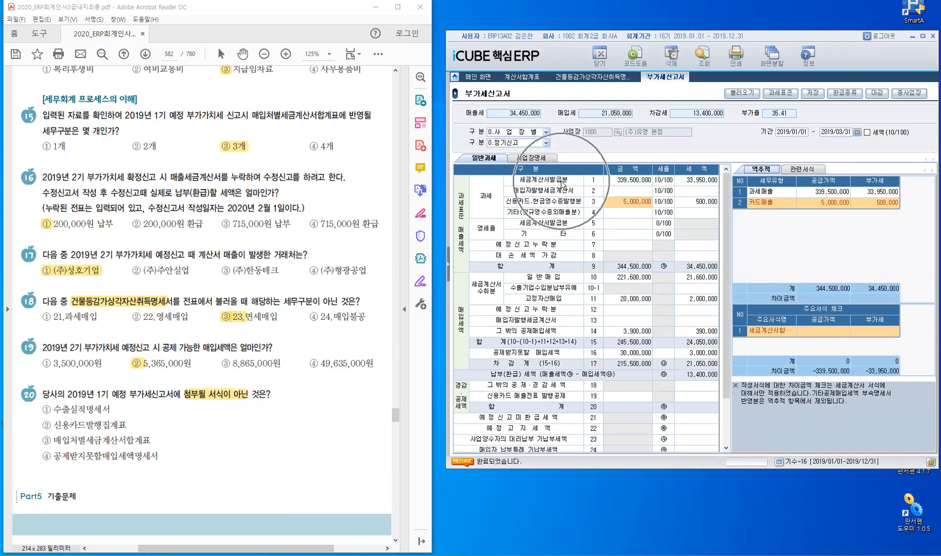
left_click(619, 181)
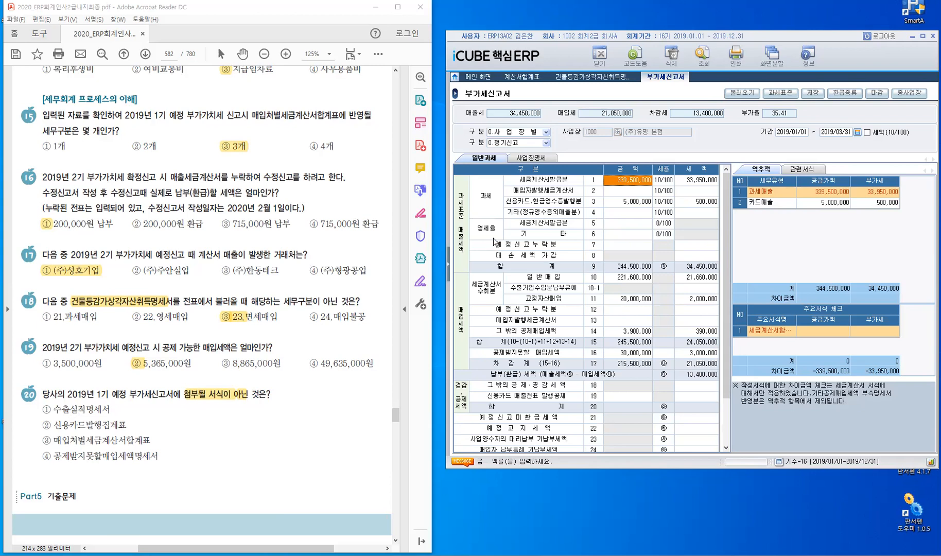
left_click(616, 227)
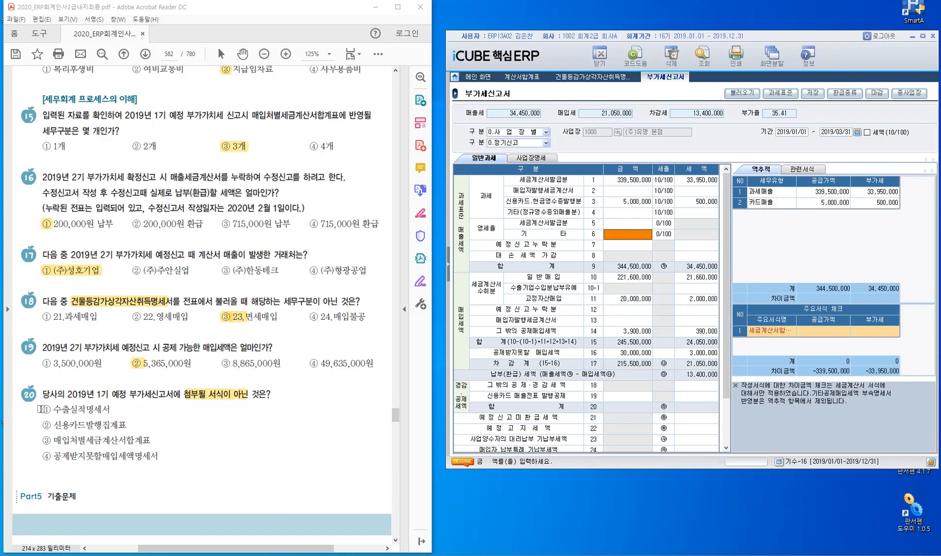
left_click(185, 431)
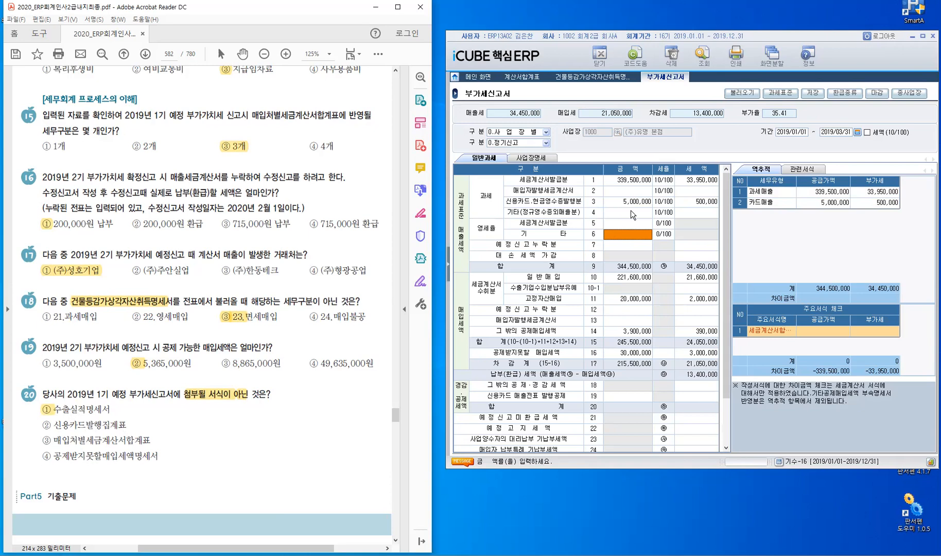
Check the card sales on line 3, the purchase tax invoice lines and the non-deductible input tax on line 16 against choices ② to ④.
left_click(615, 201)
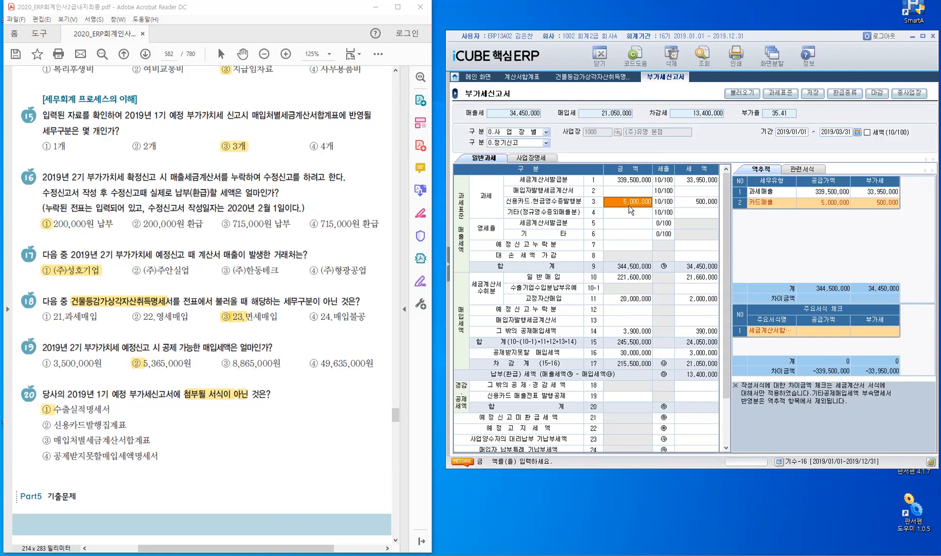
key("ctrl")
left_click(495, 303)
left_click(614, 354)
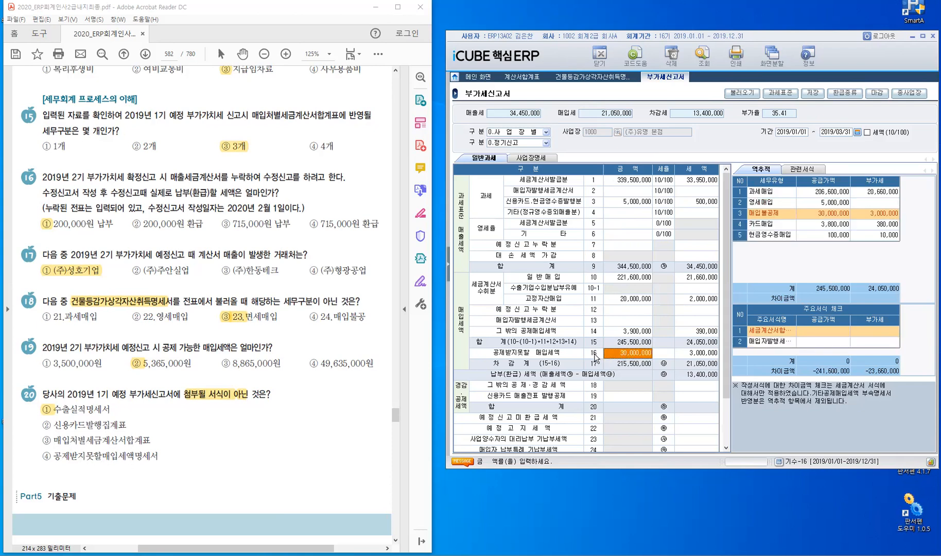
key("ctrl")
key("ctrl")
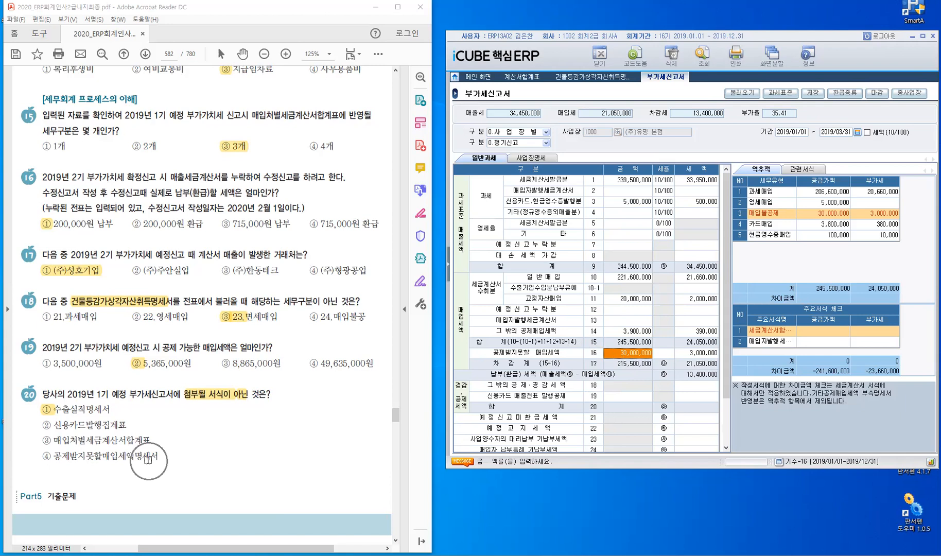